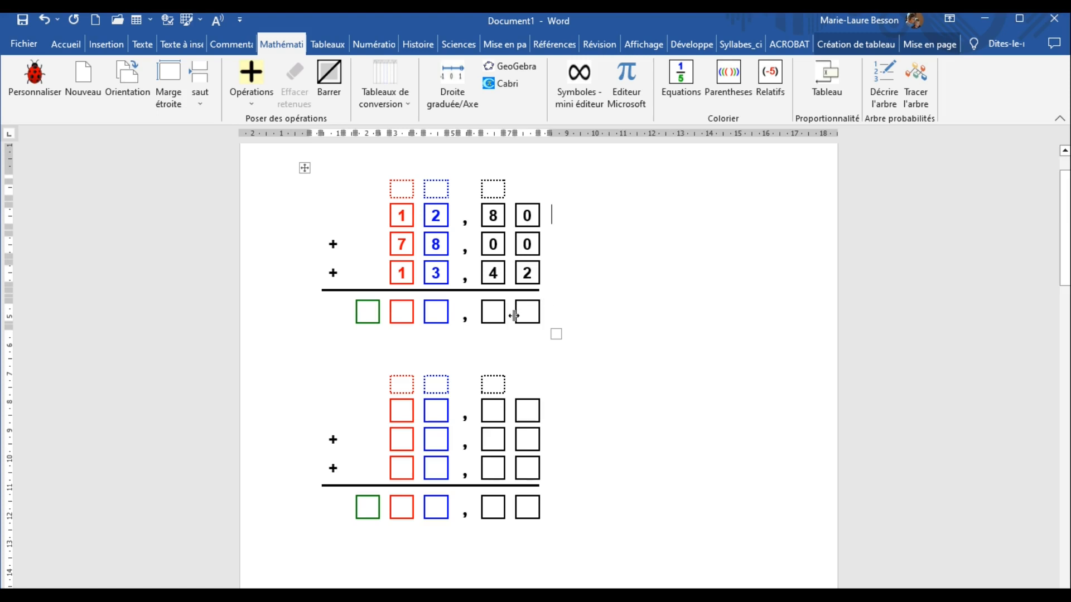
{"action": "left_click", "coordinate": [526, 313]}
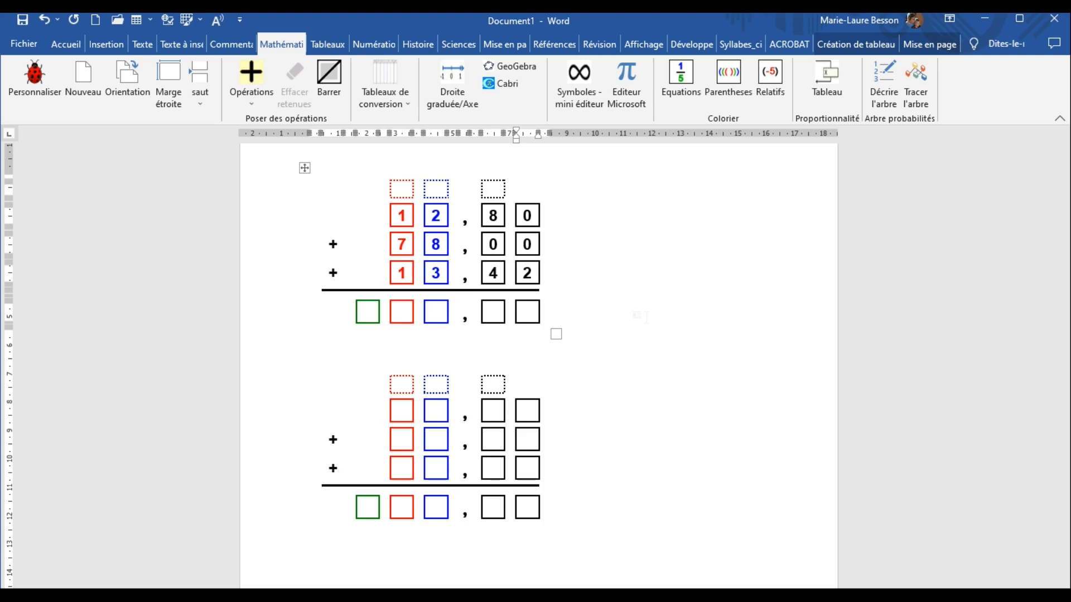
{"action": "left_click", "coordinate": [253, 102]}
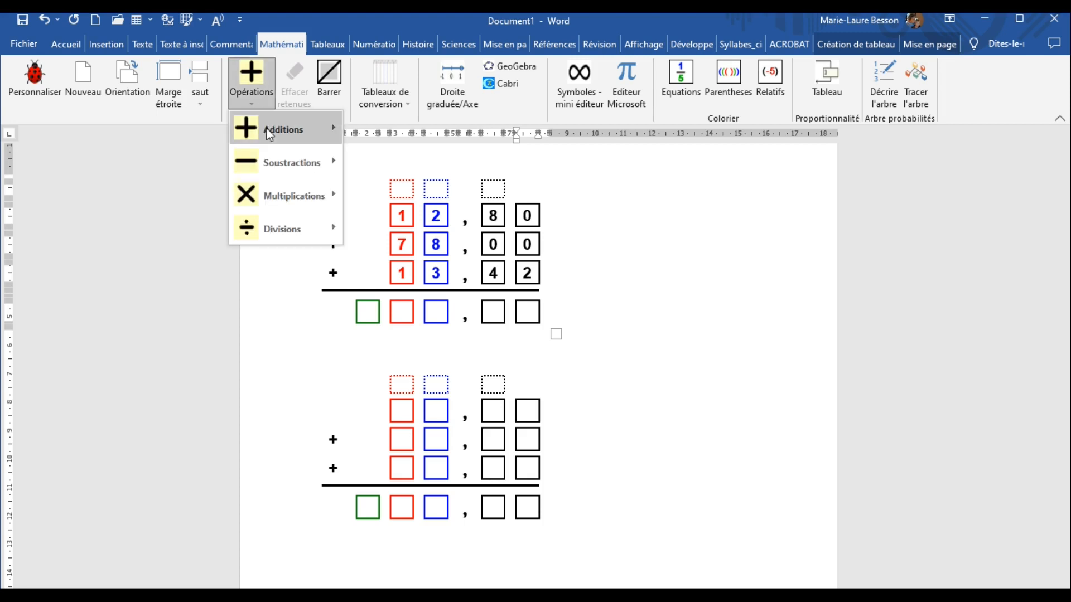
{"action": "mouse_move", "coordinate": [268, 136]}
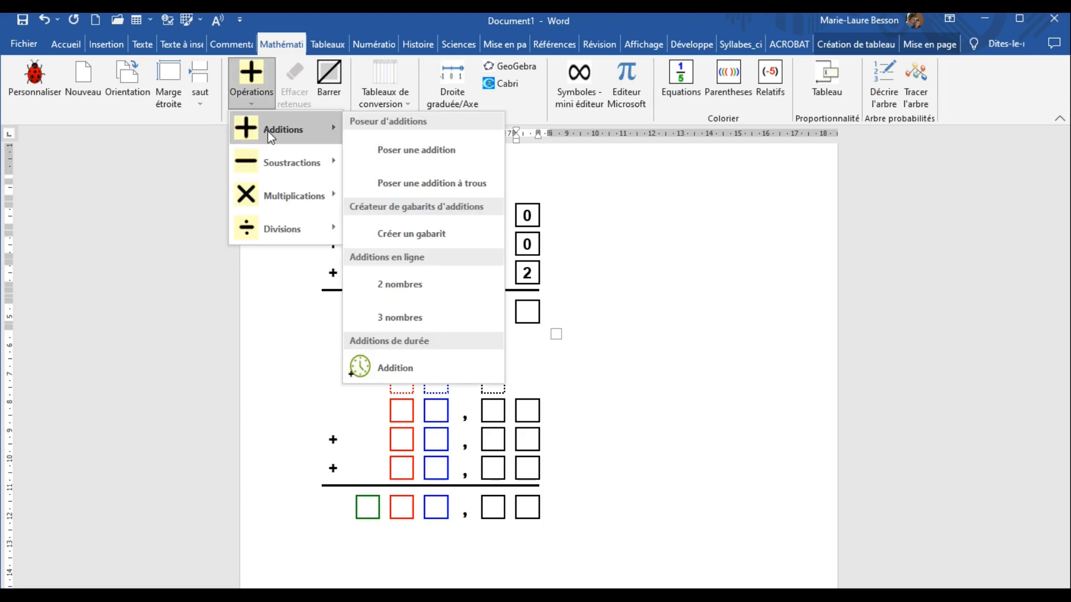
{"action": "left_click", "coordinate": [411, 154]}
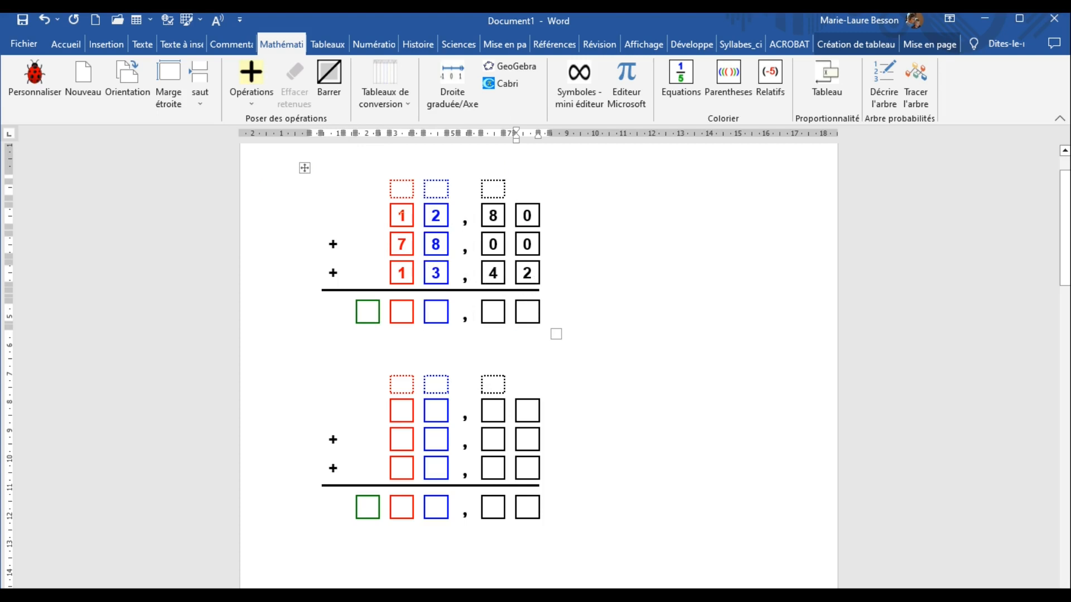
{"action": "left_click", "coordinate": [253, 92]}
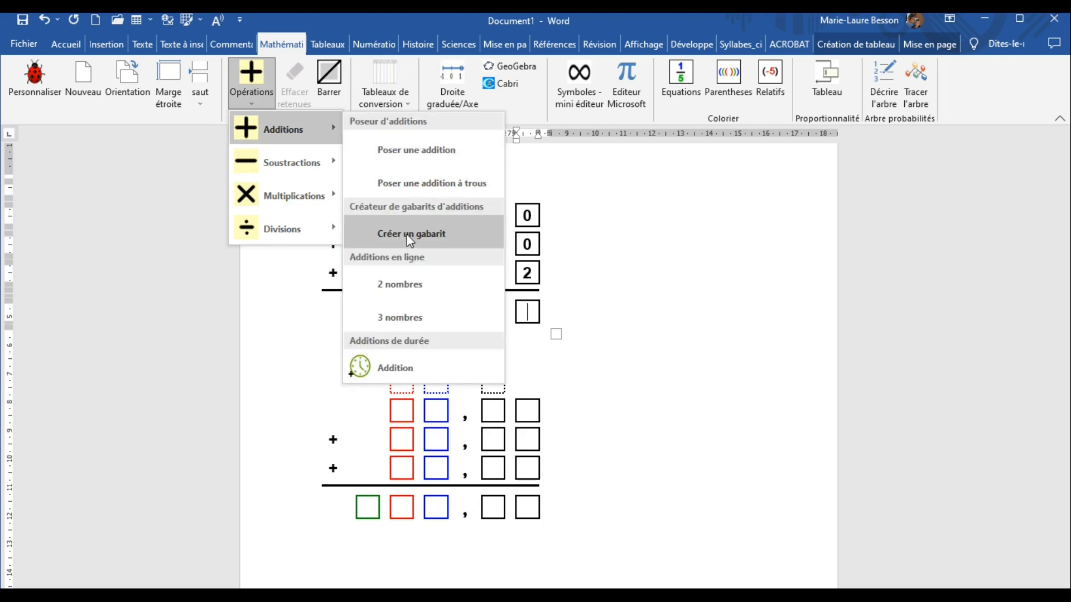
{"action": "left_click", "coordinate": [598, 392]}
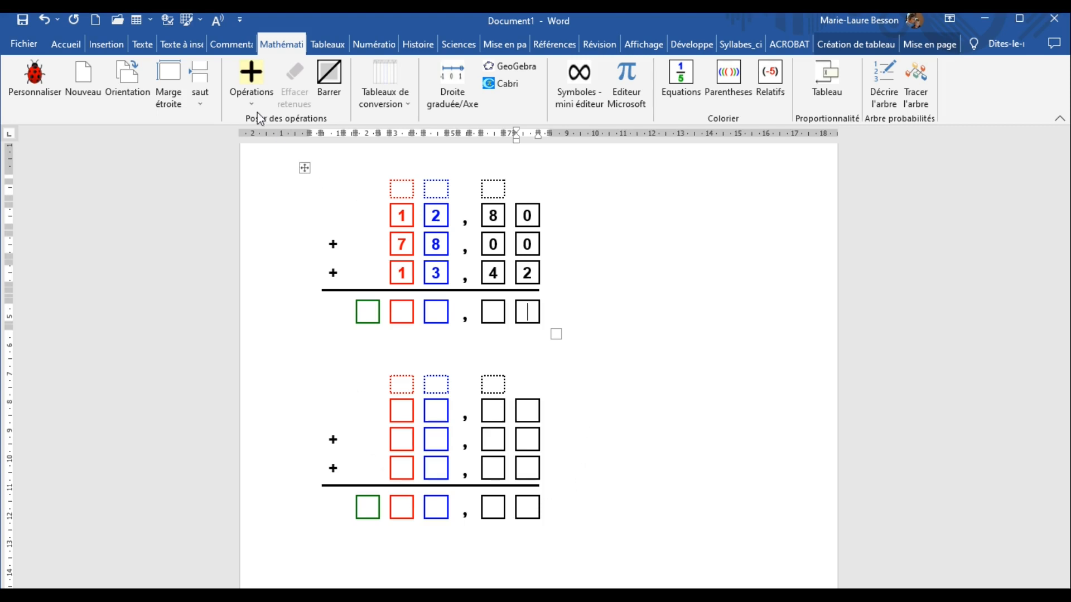
Start laying out a new addition with given numbers below the empty three-number addition template.
{"action": "scroll", "coordinate": [447, 461], "scroll_direction": "down", "scroll_amount": 1}
{"action": "scroll", "coordinate": [447, 461], "scroll_direction": "down", "scroll_amount": 6}
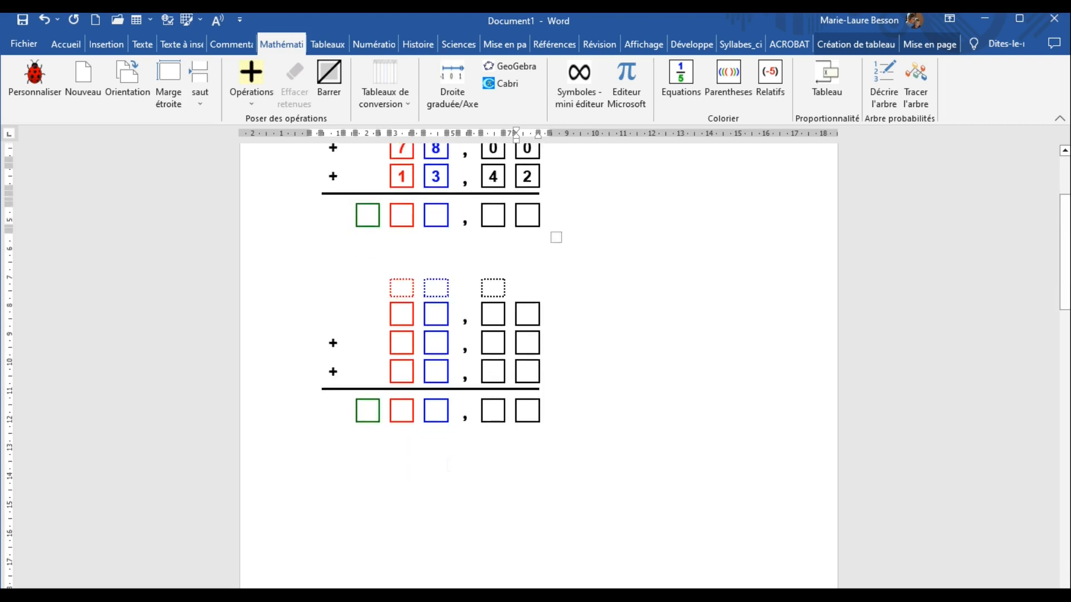
{"action": "left_click", "coordinate": [311, 379]}
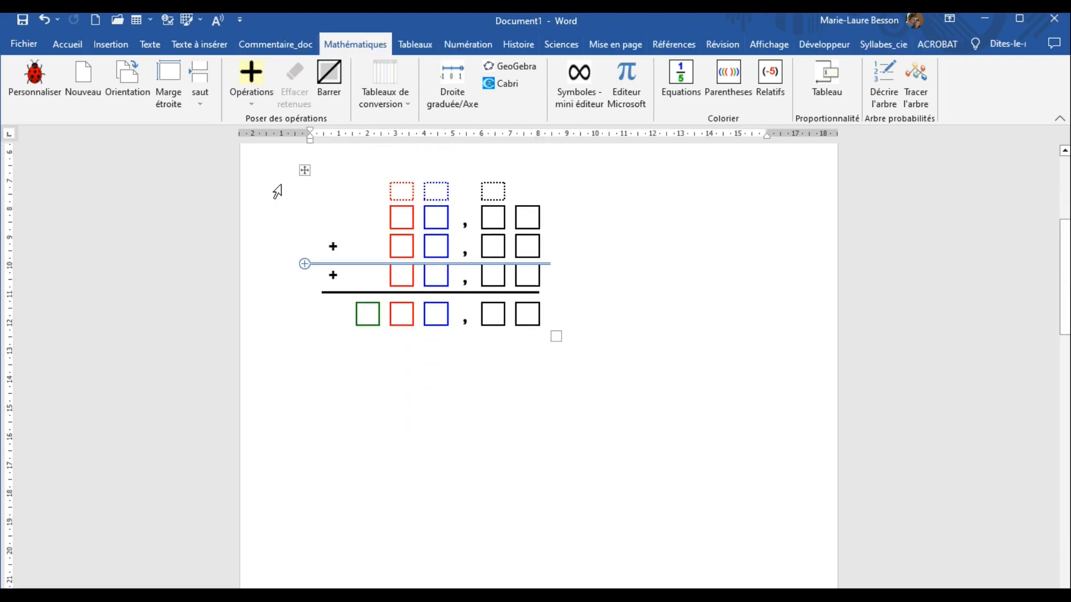
{"action": "left_click", "coordinate": [256, 100]}
{"action": "mouse_move", "coordinate": [274, 128]}
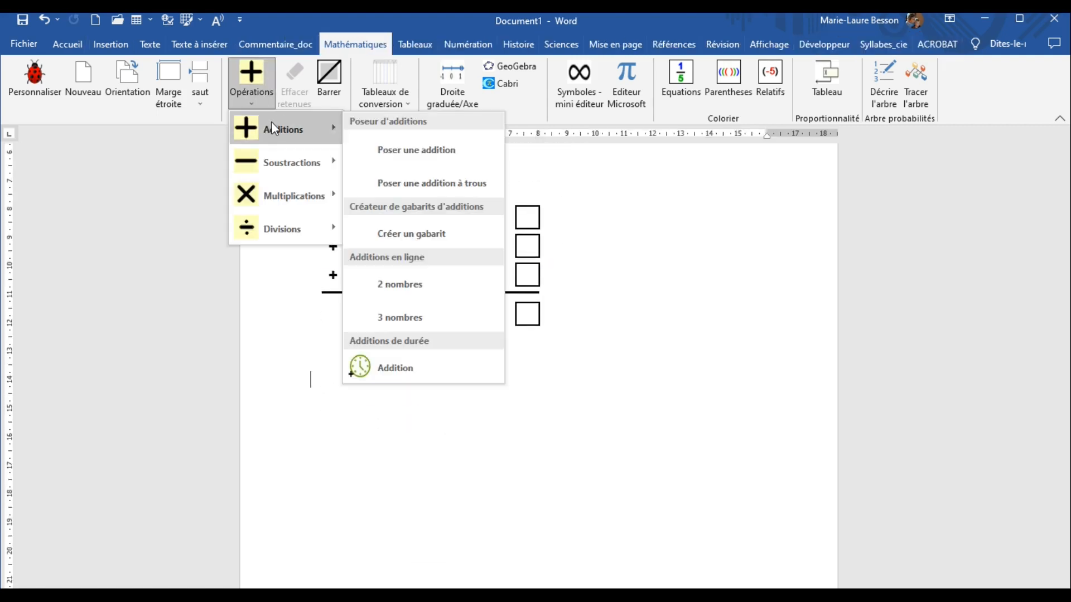
{"action": "left_click", "coordinate": [406, 146]}
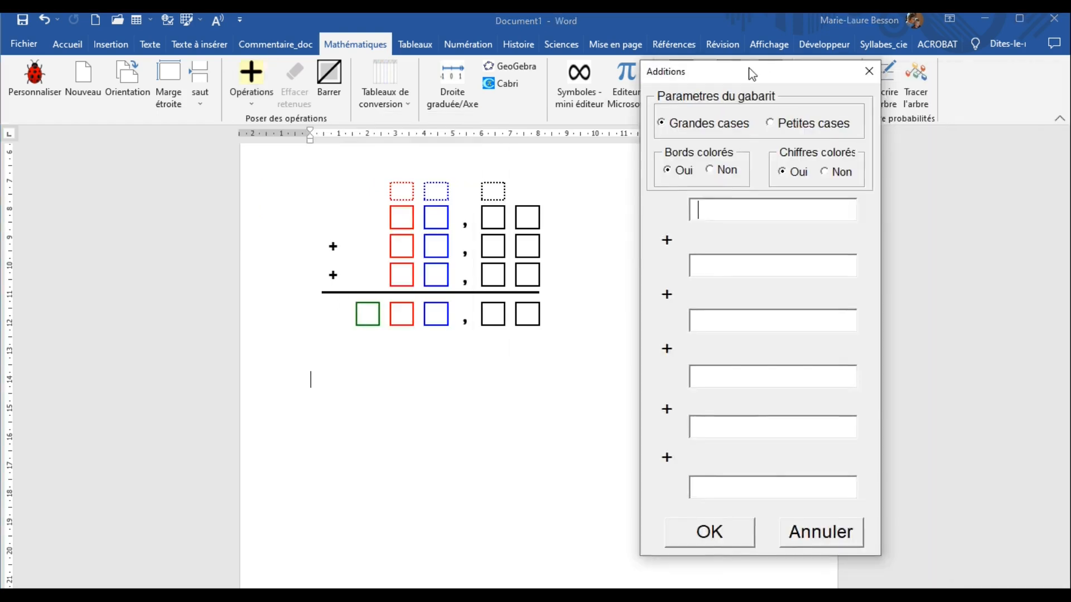
{"action": "left_click_drag", "start_coordinate": [771, 77], "coordinate": [718, 65]}
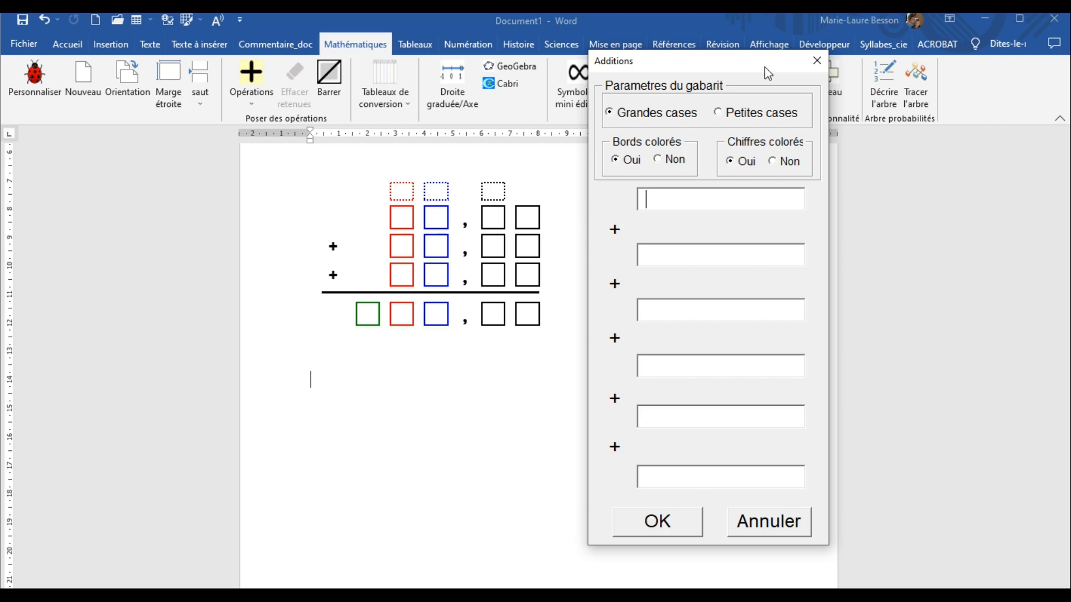
Insert the column addition 78 + 14 with large boxes, coloured borders and coloured digits.
{"action": "left_click", "coordinate": [728, 118]}
{"action": "left_click", "coordinate": [625, 119]}
{"action": "left_click", "coordinate": [654, 201]}
{"action": "type", "text": "78"}
{"action": "left_click", "coordinate": [664, 255]}
{"action": "type", "text": "14"}
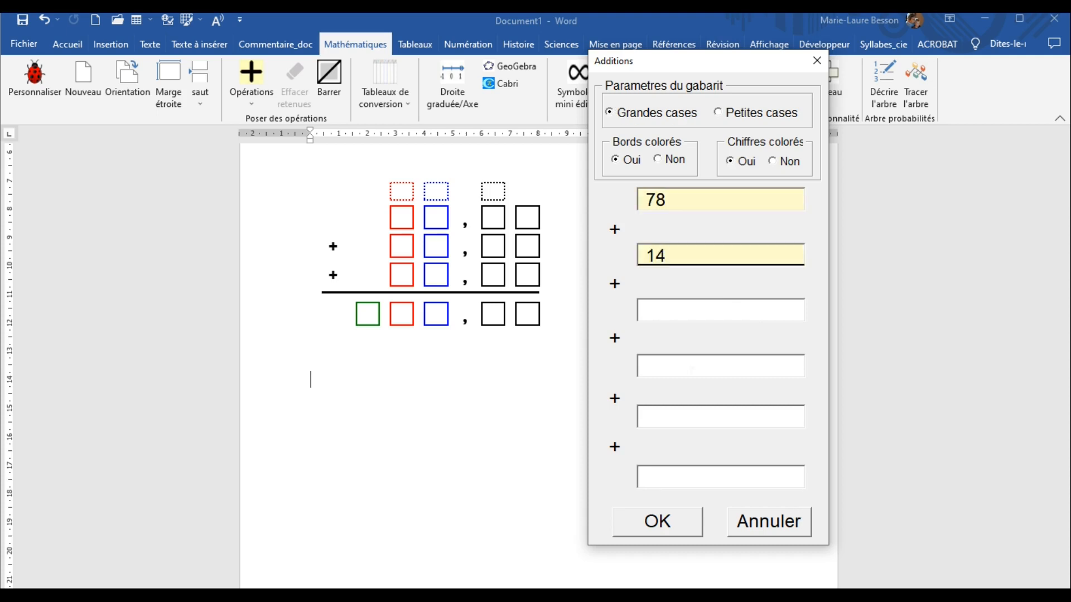
{"action": "left_click", "coordinate": [687, 537]}
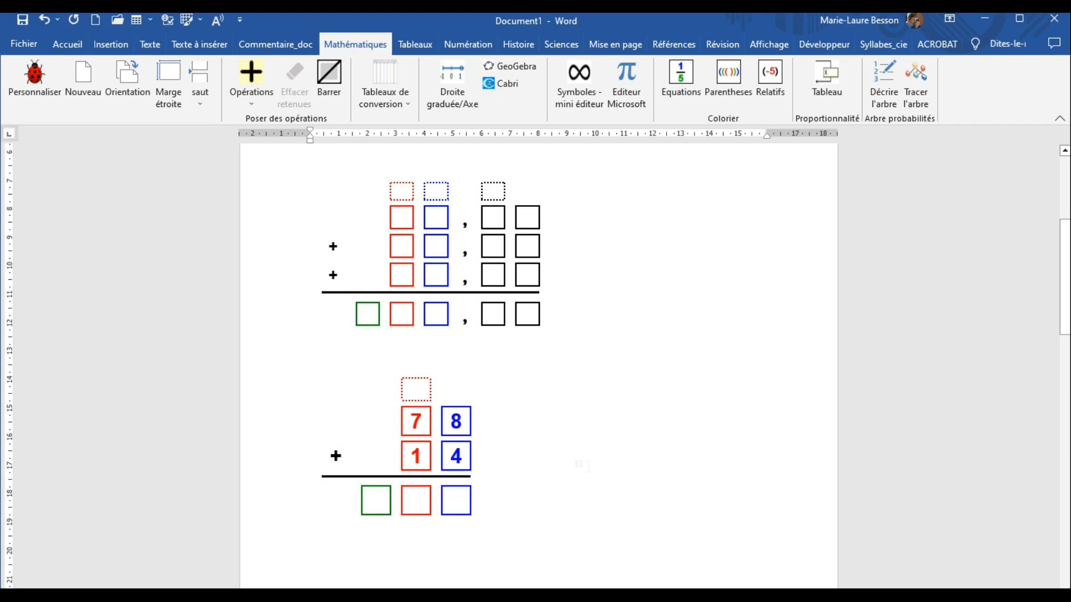
Start an addition template on the next page, set to small boxes without coloured borders or coloured digits.
{"action": "scroll", "coordinate": [588, 464], "scroll_direction": "down", "scroll_amount": 10}
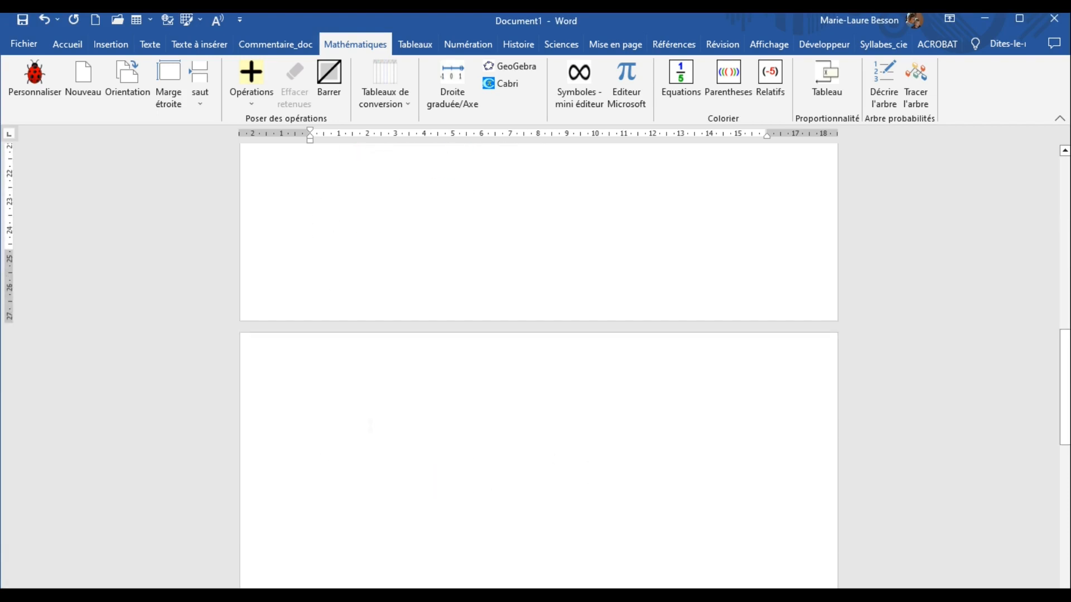
{"action": "left_click", "coordinate": [370, 426]}
{"action": "left_click", "coordinate": [257, 92]}
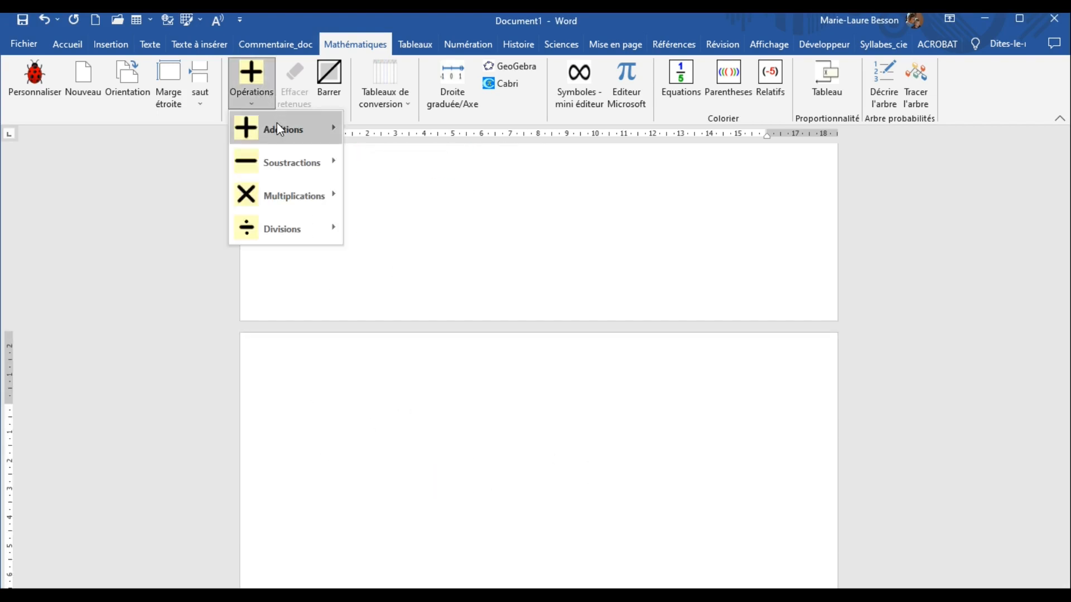
{"action": "mouse_move", "coordinate": [279, 129]}
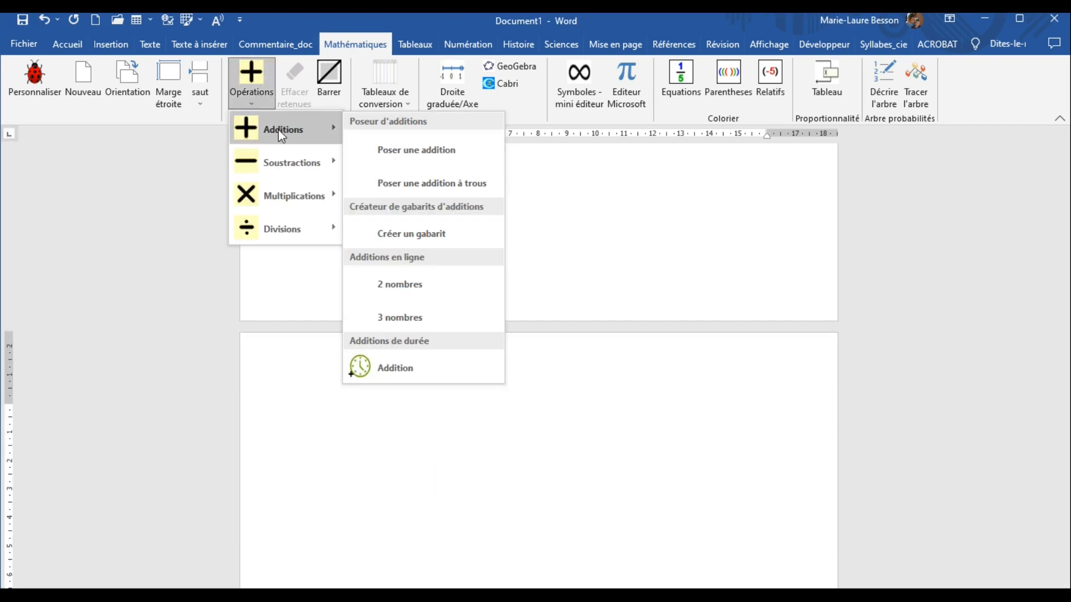
{"action": "left_click", "coordinate": [433, 236]}
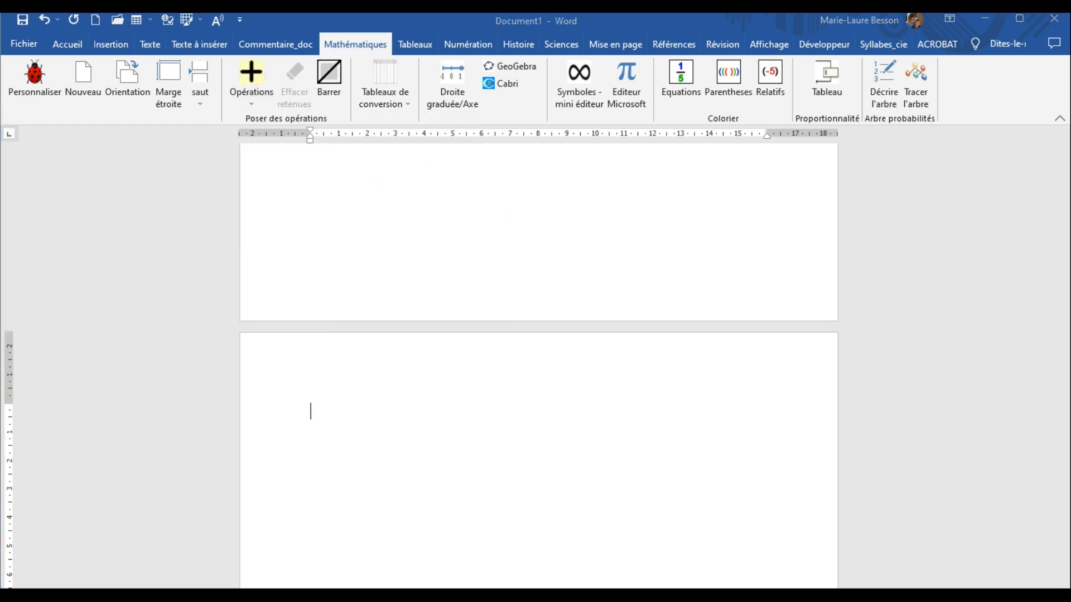
{"action": "left_click_drag", "start_coordinate": [647, 78], "coordinate": [669, 74]}
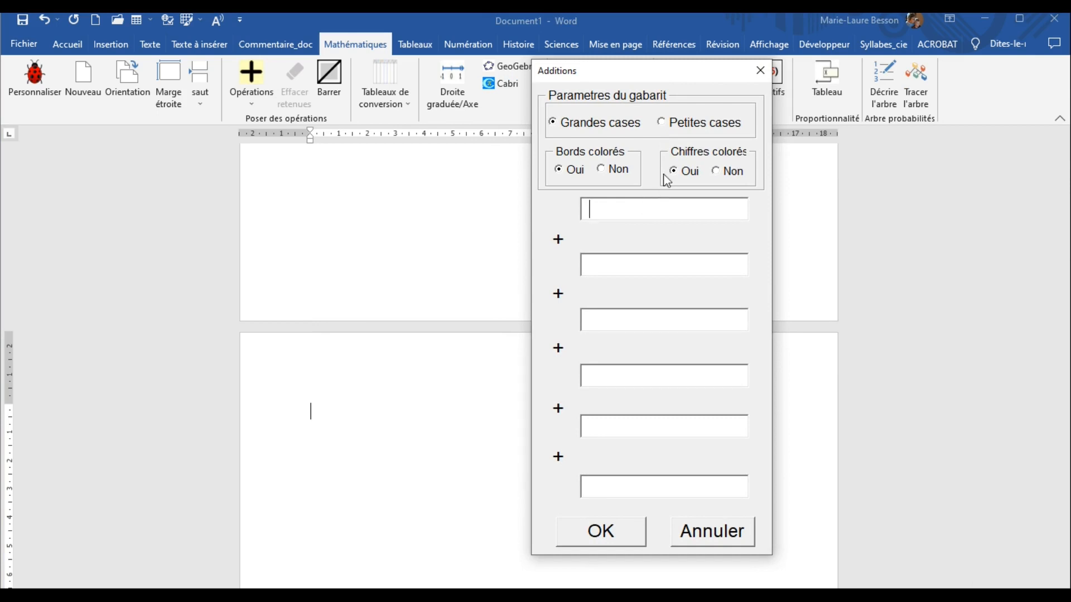
{"action": "left_click", "coordinate": [661, 122]}
{"action": "left_click", "coordinate": [603, 170]}
{"action": "left_click", "coordinate": [716, 173]}
Enter 14,5 and 12 as the two addends and generate the blank addition template.
{"action": "left_click", "coordinate": [648, 221]}
{"action": "type", "text": "14,"}
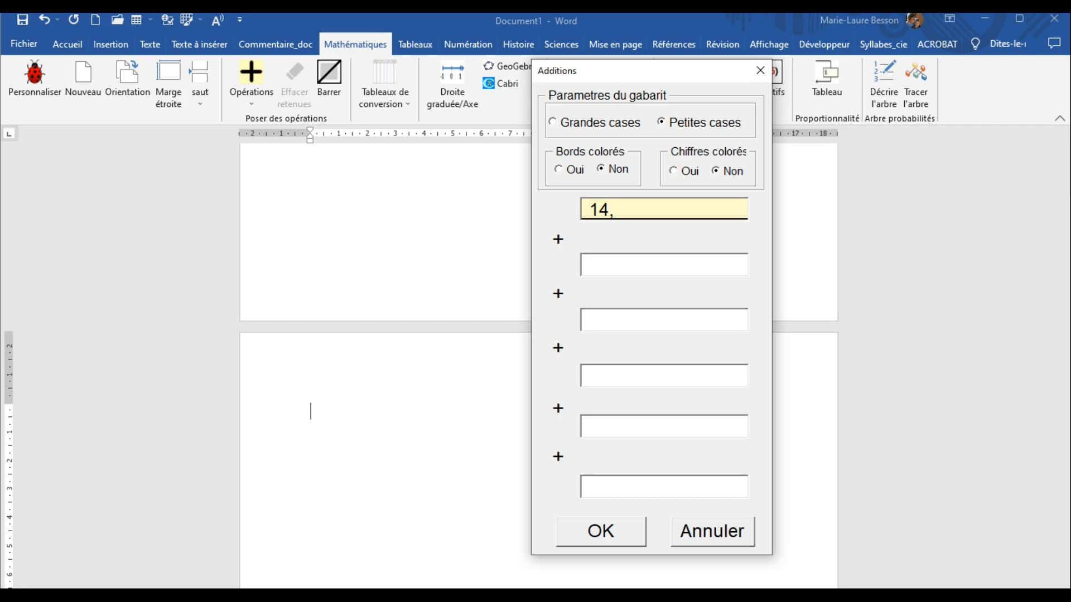
{"action": "type", "text": "5"}
{"action": "left_click", "coordinate": [624, 265]}
{"action": "type", "text": "1"}
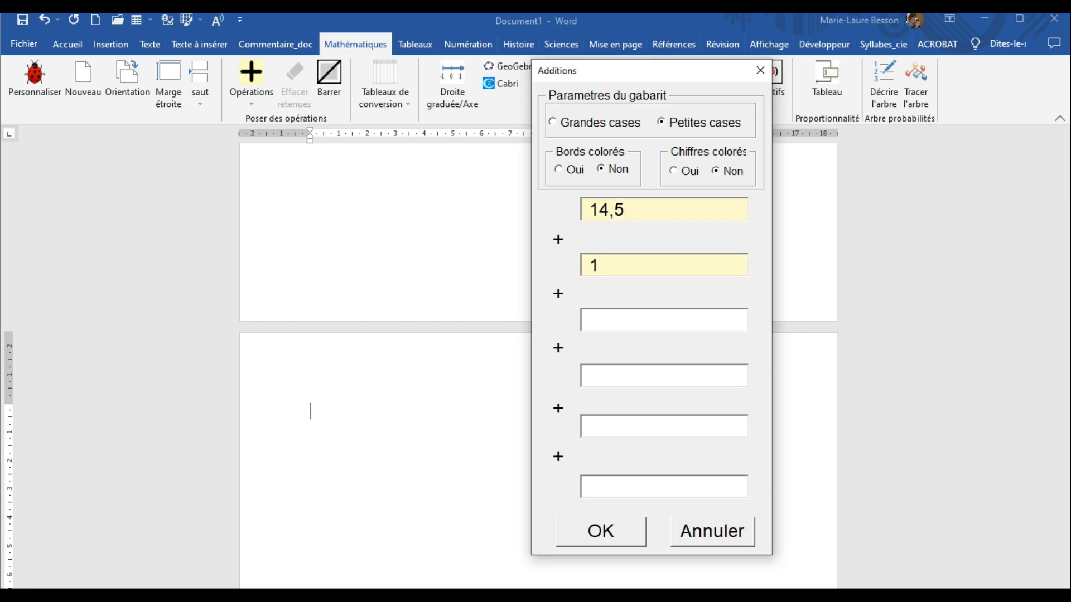
{"action": "type", "text": "2"}
{"action": "left_click", "coordinate": [612, 530]}
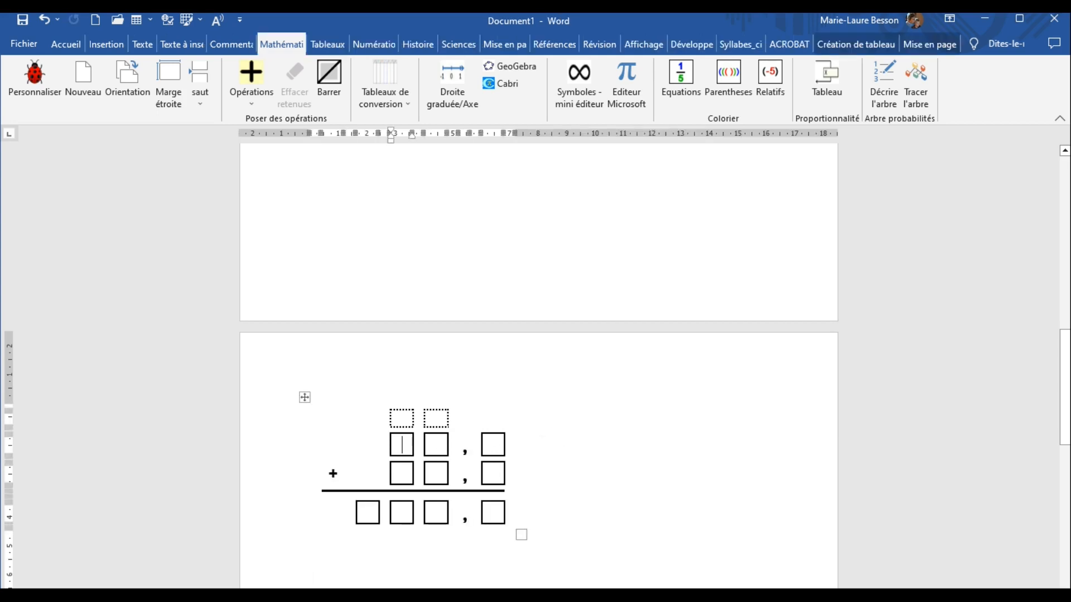
Fill the new black template with 14,5 in the first row and 12 in the second row.
{"action": "type", "text": "1"}
{"action": "key", "text": "Tab"}
{"action": "type", "text": "4"}
{"action": "key", "text": "Tab"}
{"action": "type", "text": "5"}
{"action": "key", "text": "Tab"}
{"action": "type", "text": "1"}
{"action": "key", "text": "Tab"}
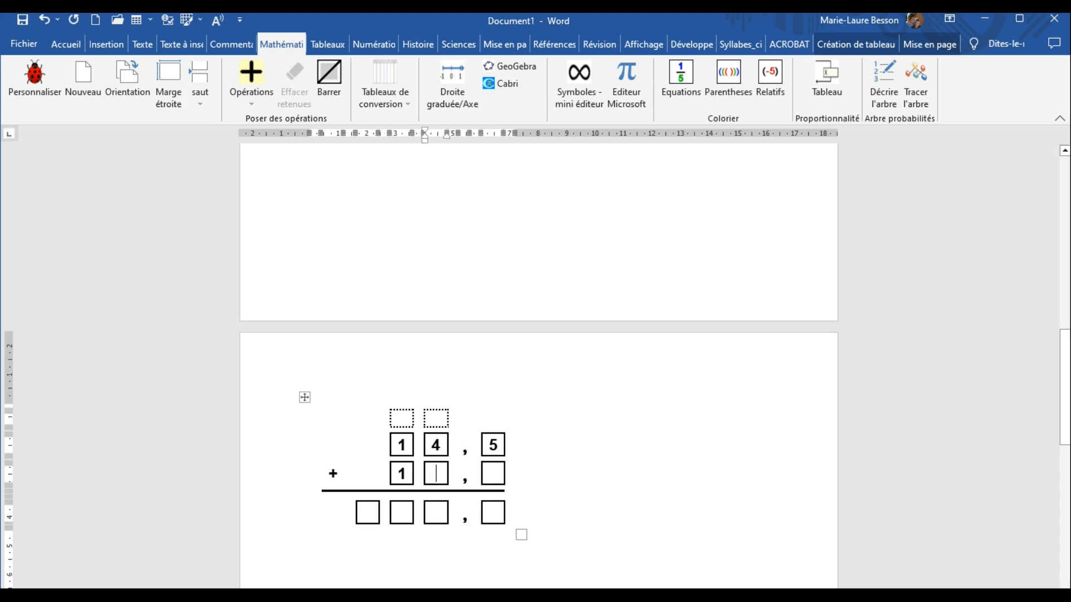
{"action": "type", "text": "2"}
Open the customization settings for the operations (Personnaliser les opérations).
{"action": "scroll", "coordinate": [566, 492], "scroll_direction": "up", "scroll_amount": 5}
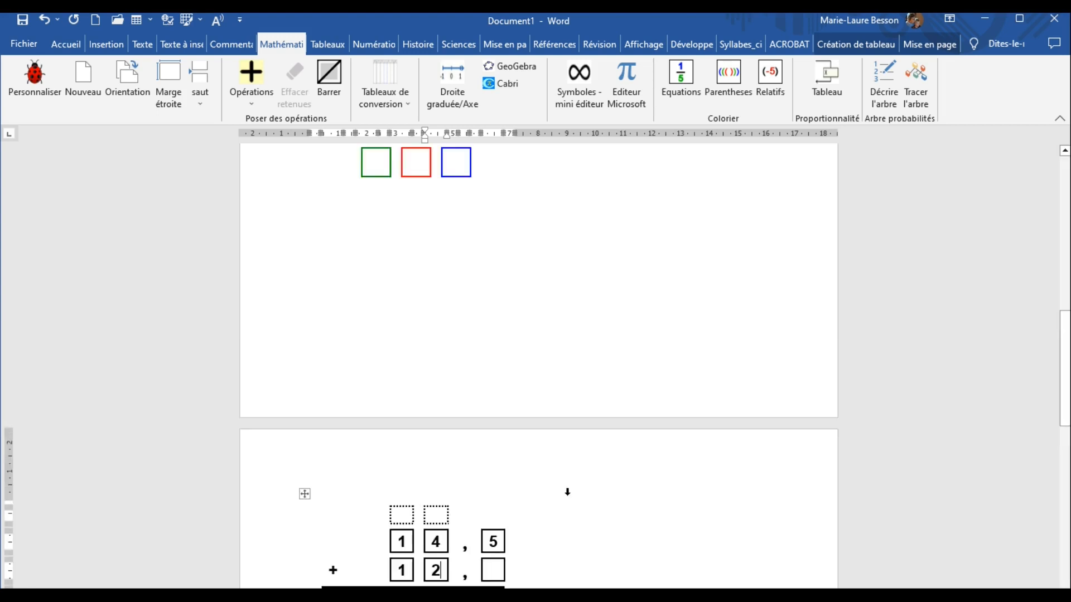
{"action": "left_click", "coordinate": [36, 91]}
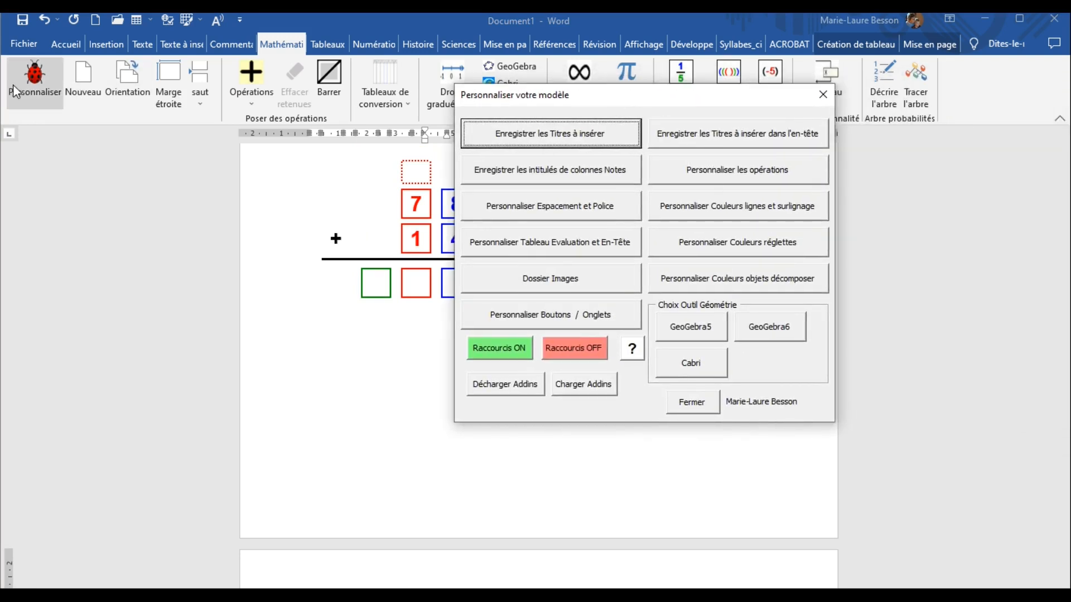
{"action": "left_click", "coordinate": [739, 174]}
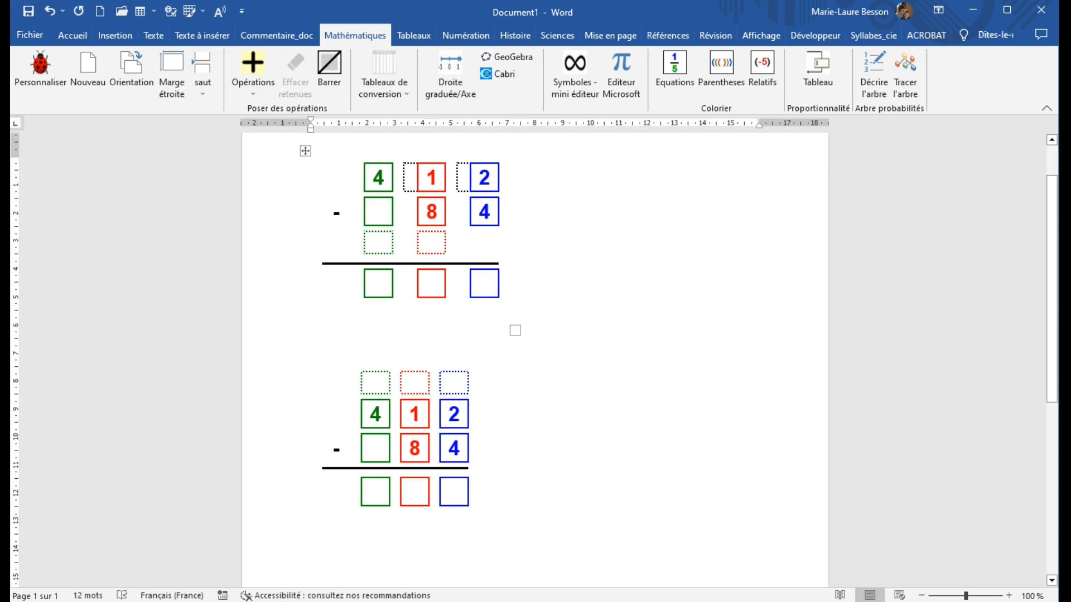
Solve the units of the first subtraction: enter 1 beside the 2, carry 1 under the 8, and write 8 as result.
{"action": "left_click", "coordinate": [468, 183]}
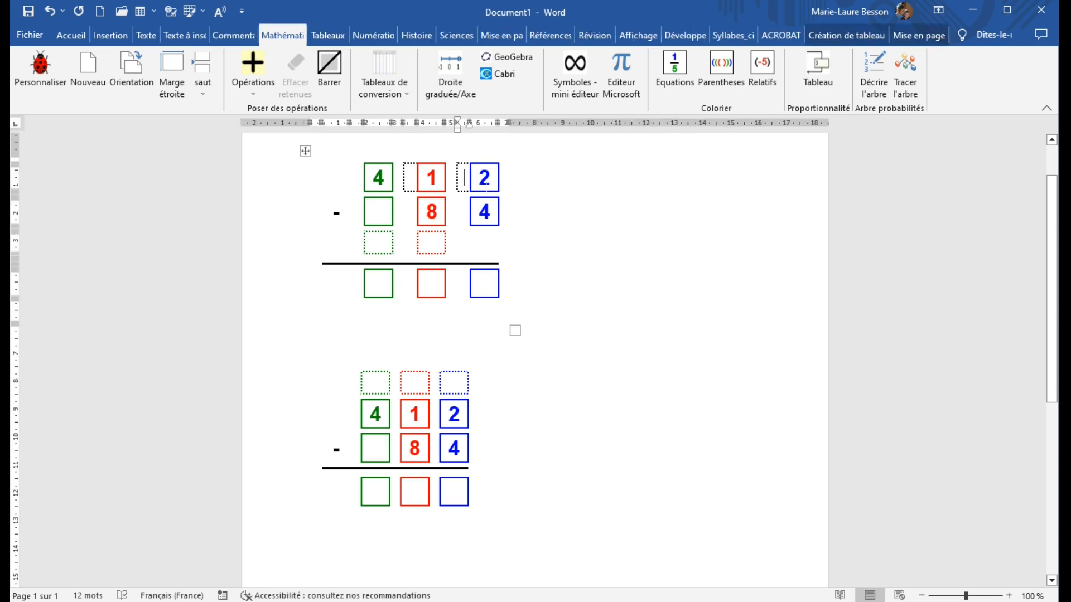
{"action": "type", "text": "1"}
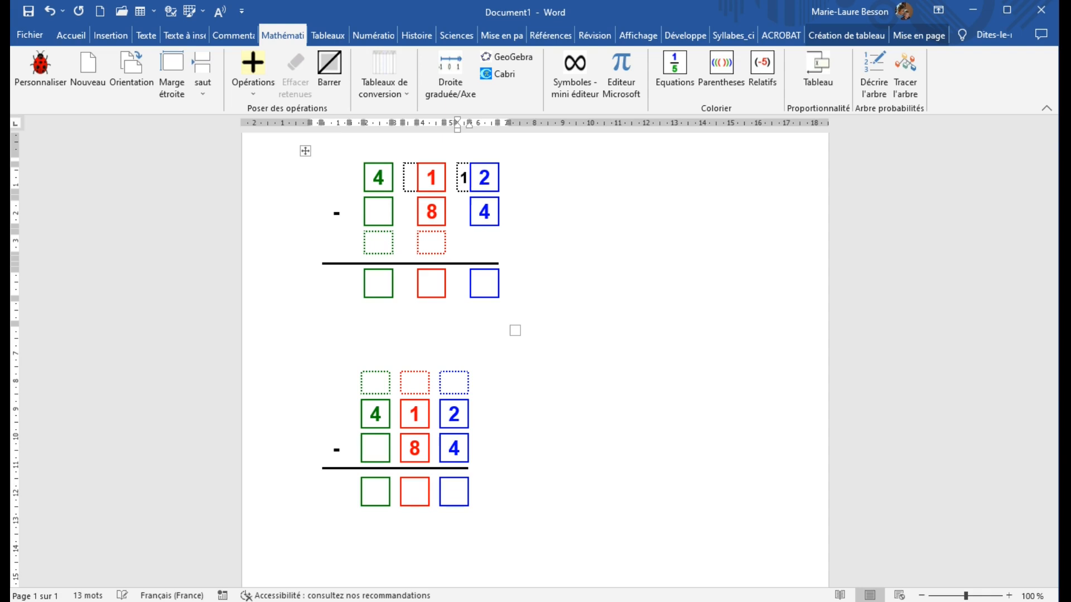
{"action": "left_click", "coordinate": [432, 243]}
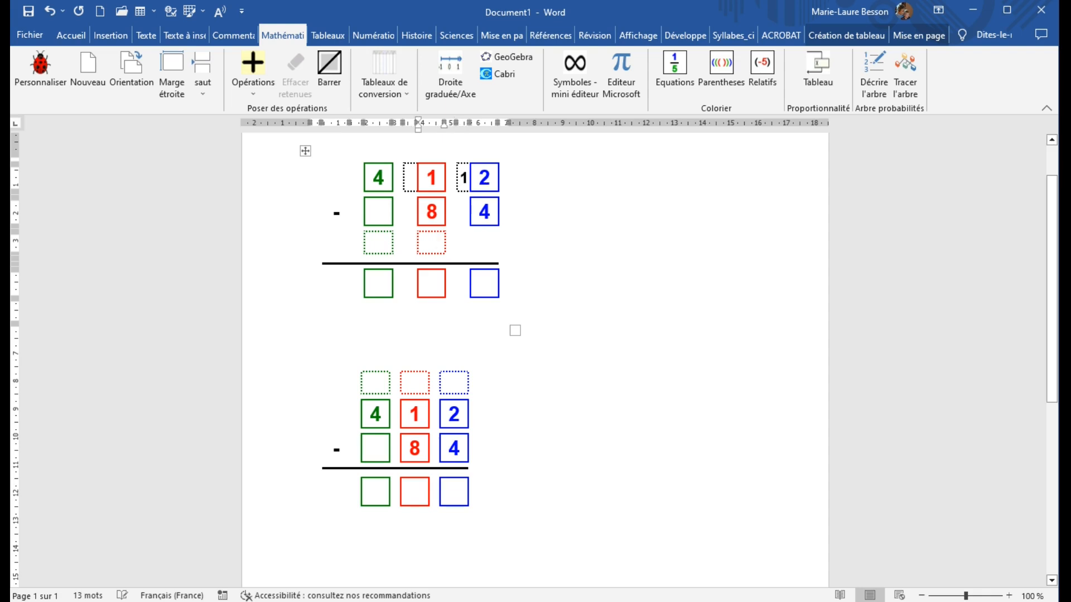
{"action": "type", "text": "1"}
{"action": "left_click", "coordinate": [485, 285]}
{"action": "type", "text": "8"}
Finish the first subtraction: enter 1 beside the tens digit, carry 1 under the hundreds, and write 2 and 3 in the result.
{"action": "left_click", "coordinate": [410, 178]}
{"action": "type", "text": "1"}
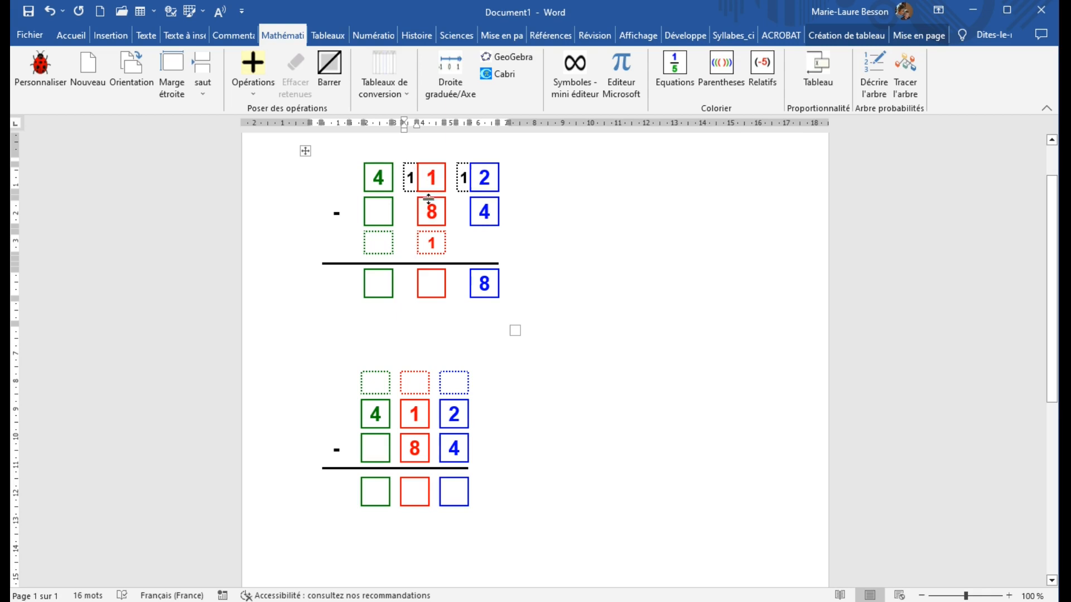
{"action": "left_click", "coordinate": [379, 243]}
{"action": "type", "text": "1"}
{"action": "left_click", "coordinate": [433, 285]}
{"action": "type", "text": "2"}
{"action": "left_click", "coordinate": [379, 284]}
{"action": "type", "text": "3"}
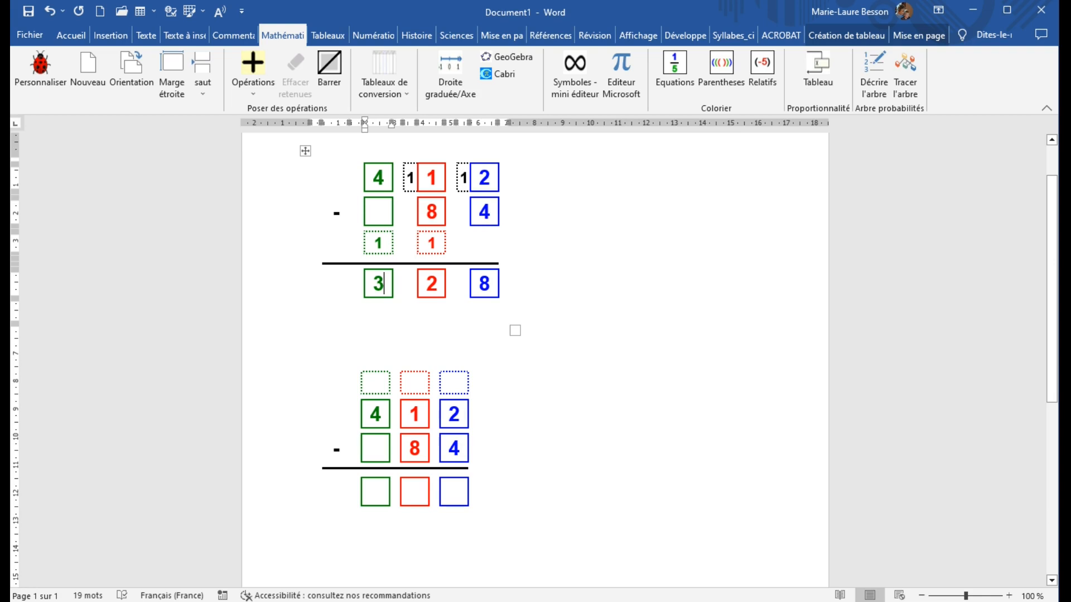
In the second subtraction, replace the top tens digit with 0, enter 1 above the units and write 8 as units result.
{"action": "double_click", "coordinate": [413, 414]}
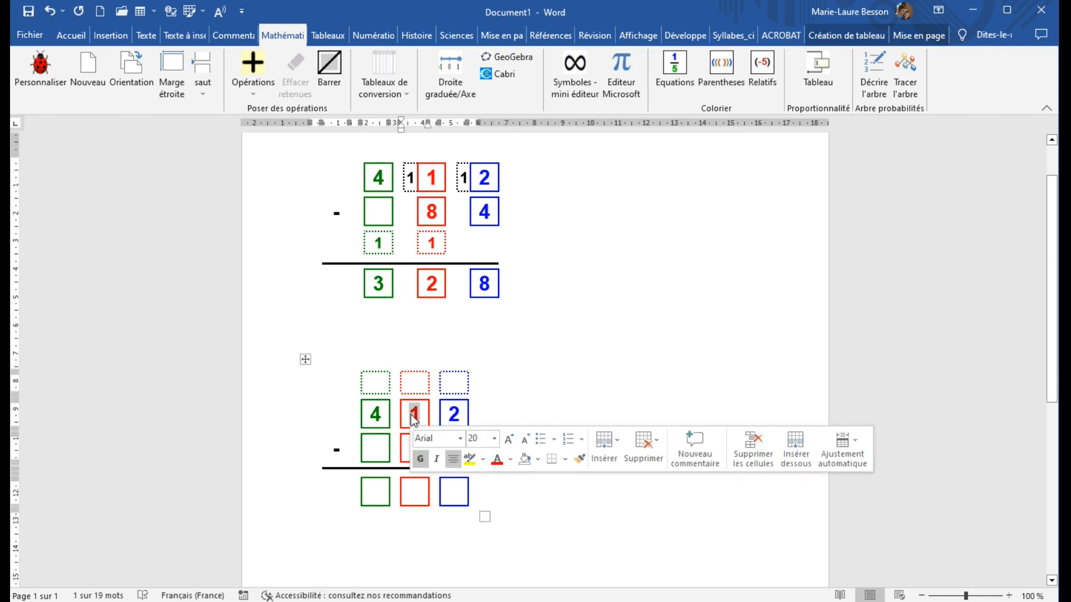
{"action": "type", "text": "0"}
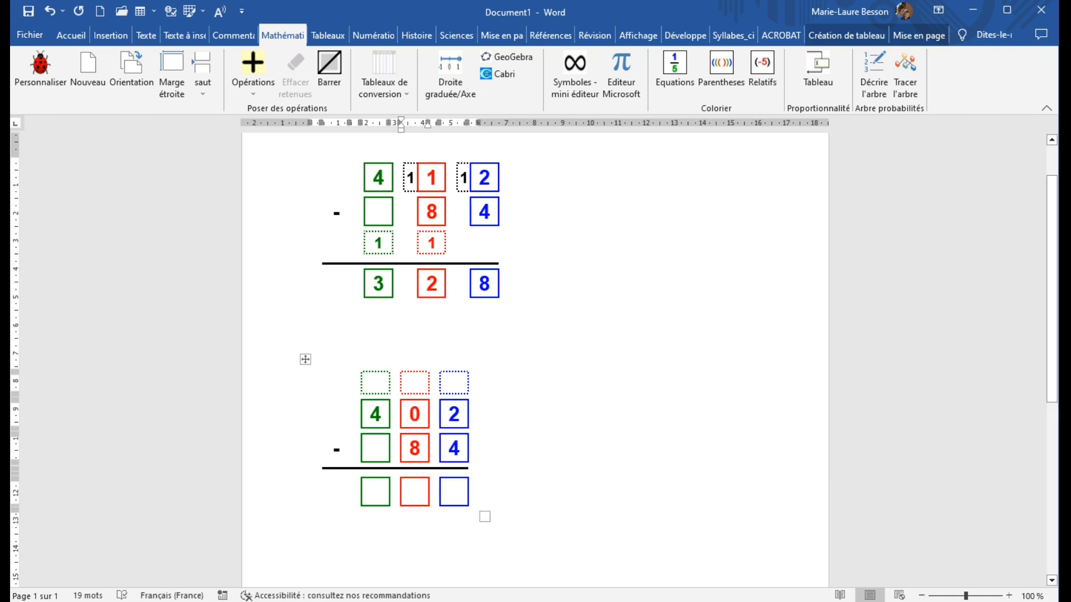
{"action": "left_click", "coordinate": [457, 383]}
{"action": "type", "text": "1"}
{"action": "type", "text": "8"}
Replace the second subtraction's top hundreds digit with 3, enter 1 above the tens and write 2 as tens result.
{"action": "double_click", "coordinate": [373, 417]}
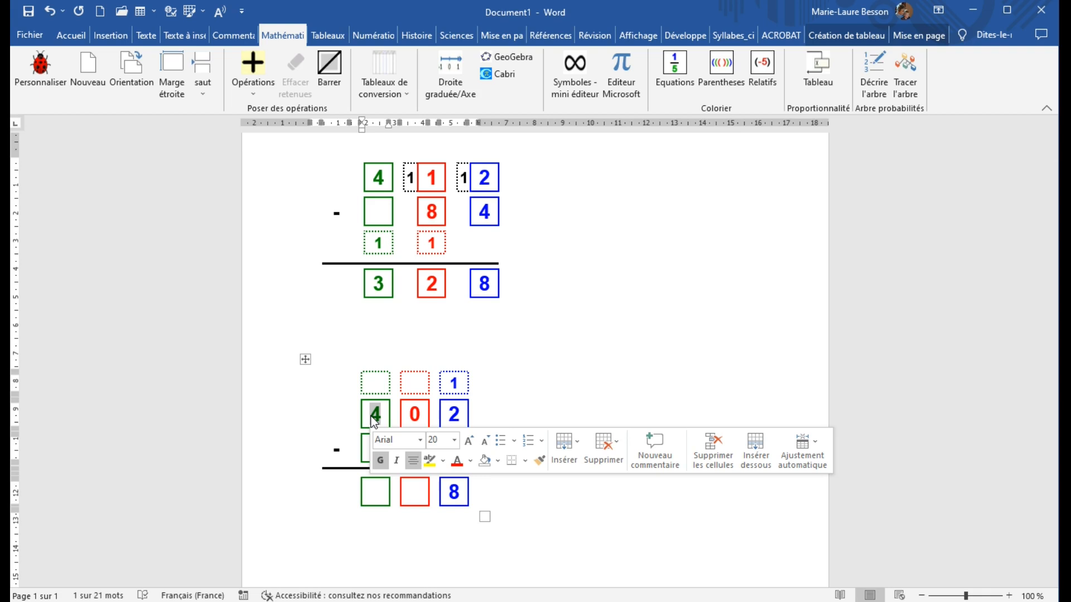
{"action": "type", "text": "3"}
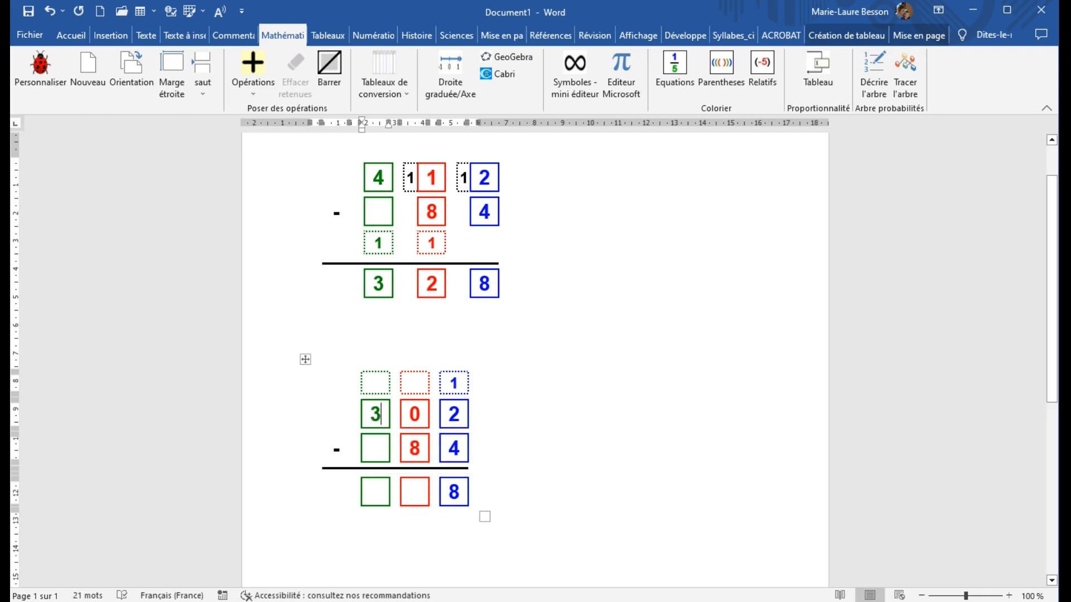
{"action": "left_click", "coordinate": [414, 384]}
{"action": "type", "text": "1"}
{"action": "left_click", "coordinate": [415, 493]}
{"action": "type", "text": "2"}
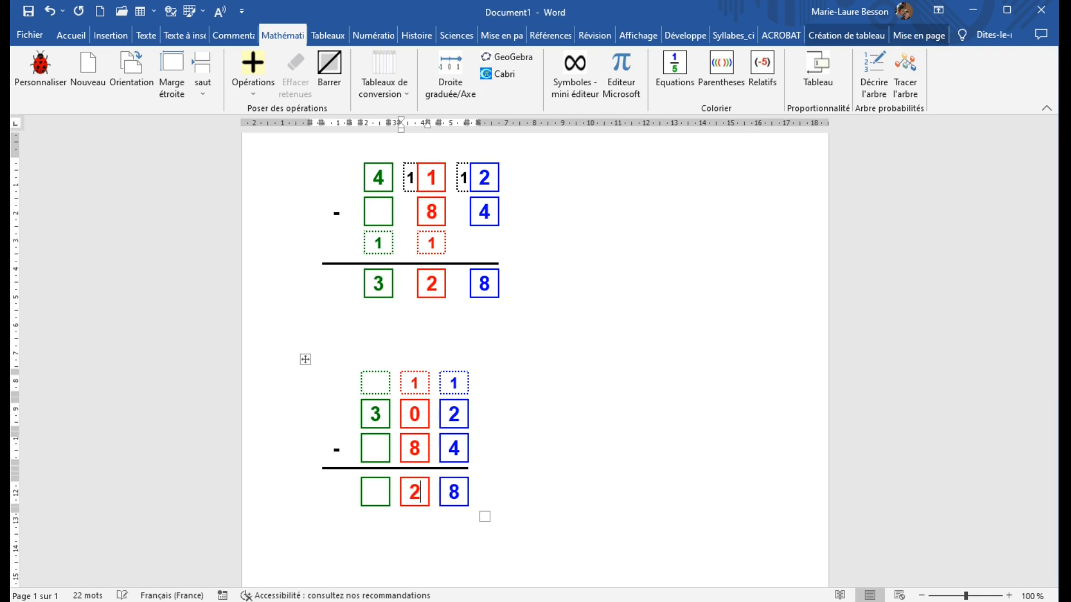
Write 3 as the hundreds result of the second subtraction and place the cursor below it.
{"action": "left_click", "coordinate": [375, 493]}
{"action": "type", "text": "3"}
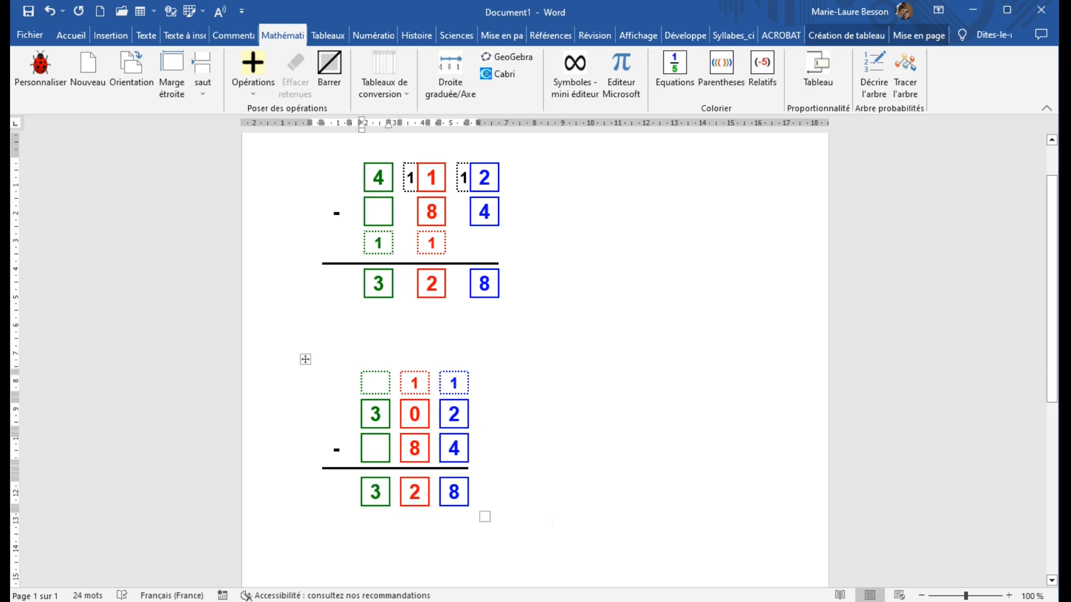
{"action": "left_click", "coordinate": [587, 522]}
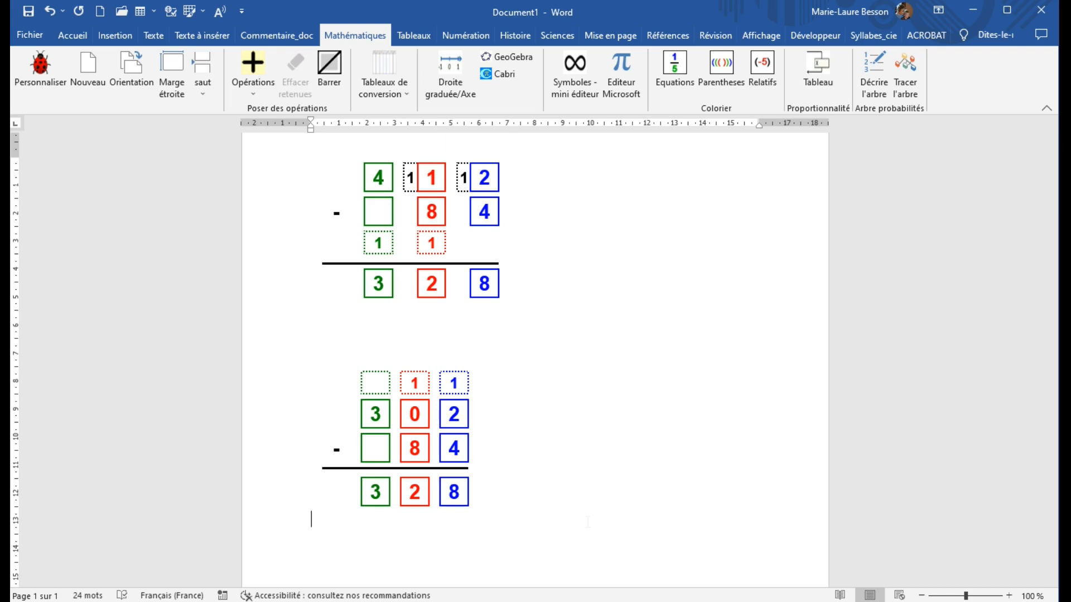
Set the subtraction type to Traditionel in the operations customization and save the settings.
{"action": "scroll", "coordinate": [588, 521], "scroll_direction": "down", "scroll_amount": 1}
{"action": "left_click", "coordinate": [40, 65]}
{"action": "left_click_drag", "start_coordinate": [1059, 111], "coordinate": [601, 121]}
{"action": "left_click", "coordinate": [687, 193]}
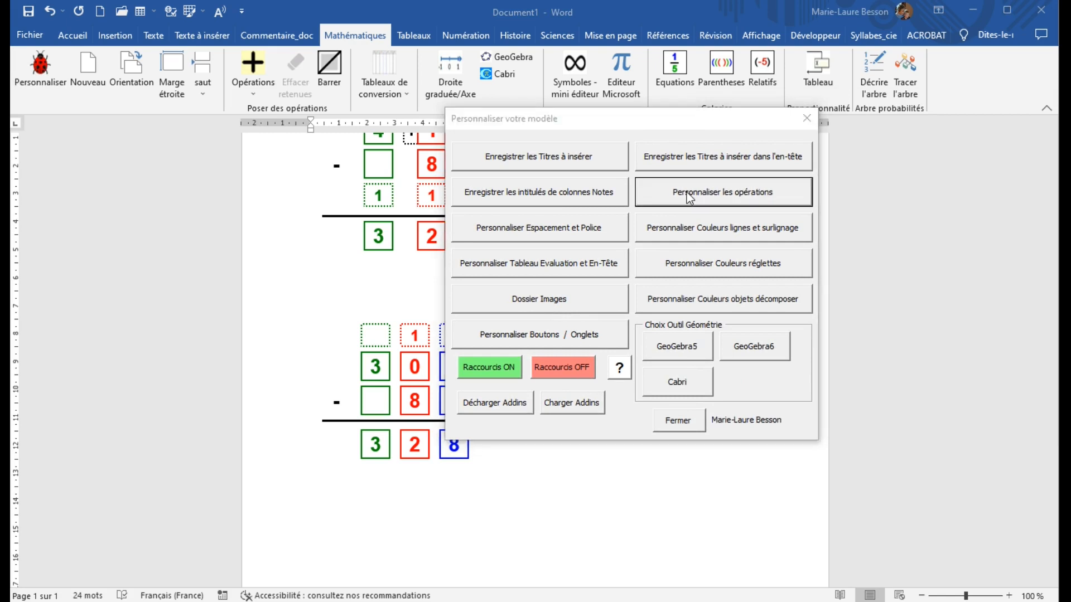
{"action": "left_click_drag", "start_coordinate": [933, 82], "coordinate": [600, 82]}
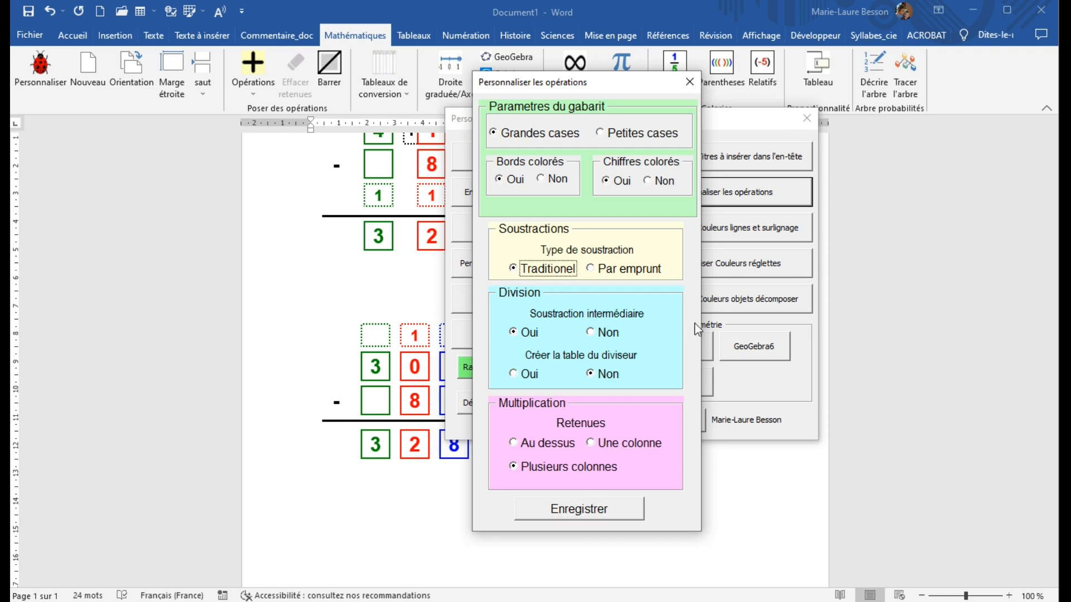
{"action": "left_click", "coordinate": [571, 511]}
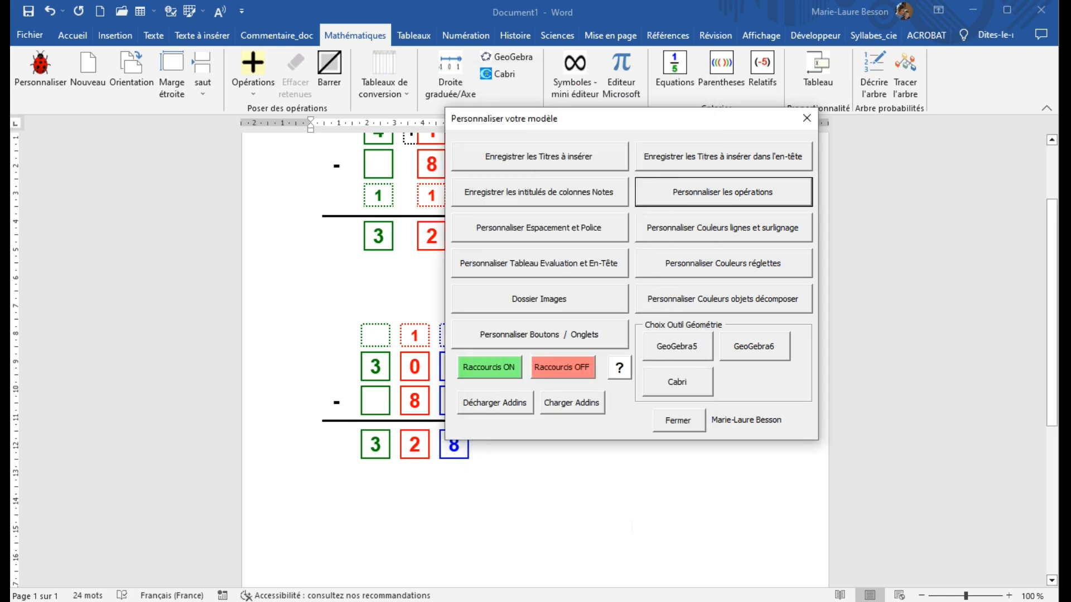
{"action": "left_click", "coordinate": [678, 422]}
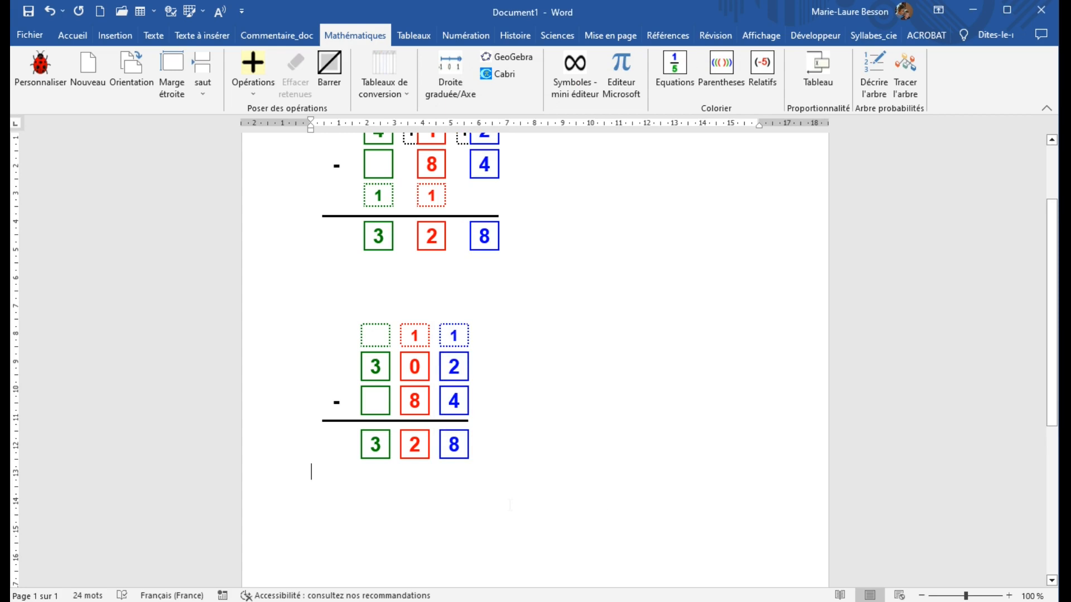
Try to lay out the subtraction 12 - 45 below the second subtraction.
{"action": "scroll", "coordinate": [510, 504], "scroll_direction": "down", "scroll_amount": 3}
{"action": "scroll", "coordinate": [511, 505], "scroll_direction": "down", "scroll_amount": 3}
{"action": "left_click", "coordinate": [331, 363]}
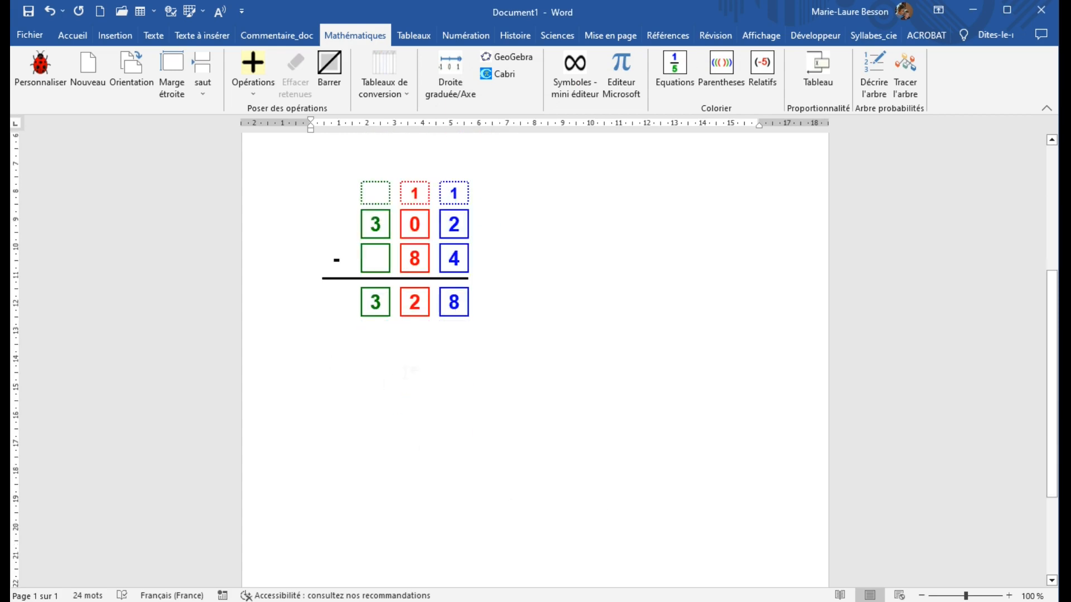
{"action": "scroll", "coordinate": [410, 371], "scroll_direction": "down", "scroll_amount": 1}
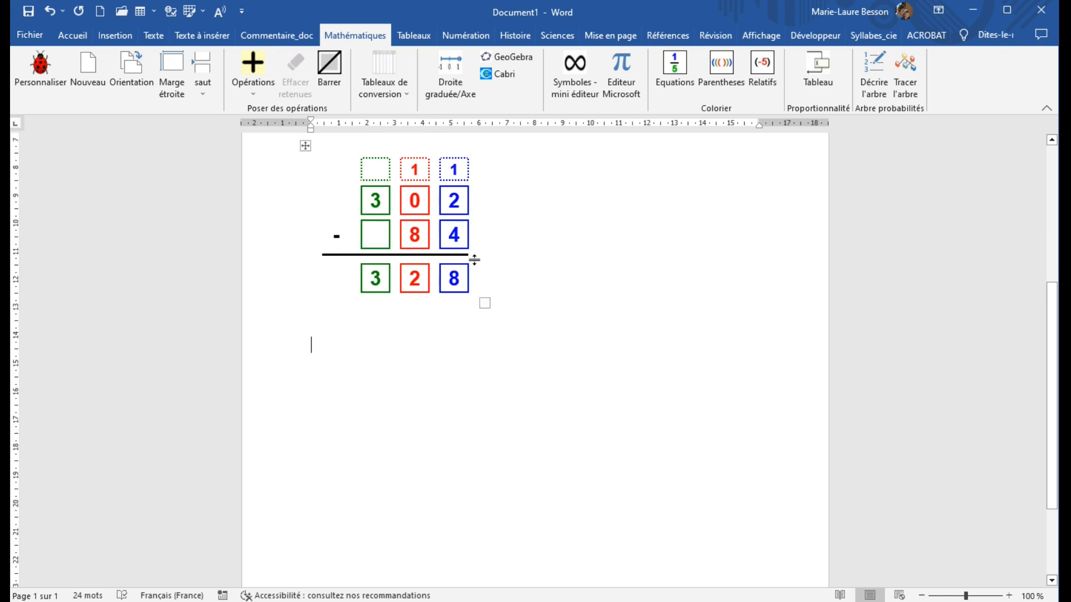
{"action": "left_click", "coordinate": [253, 92]}
{"action": "mouse_move", "coordinate": [287, 158]}
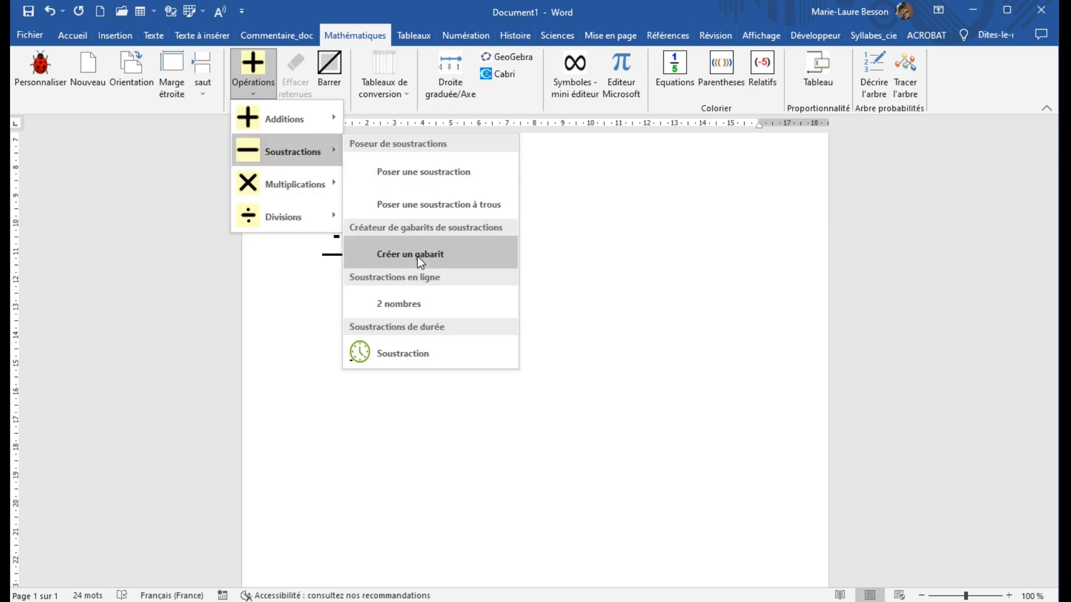
{"action": "left_click", "coordinate": [407, 173]}
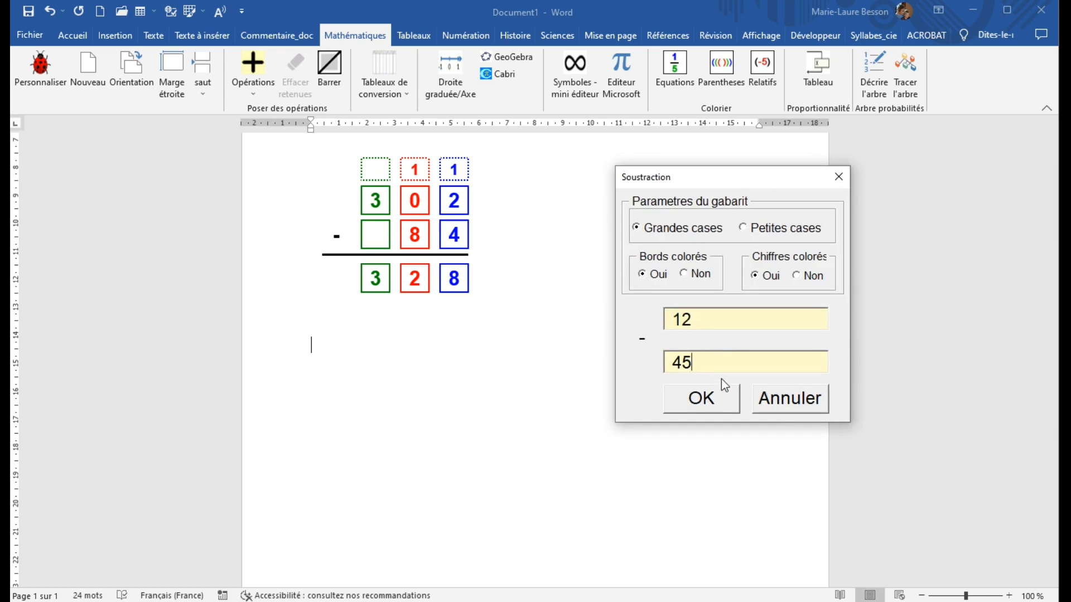
{"action": "left_click", "coordinate": [708, 404]}
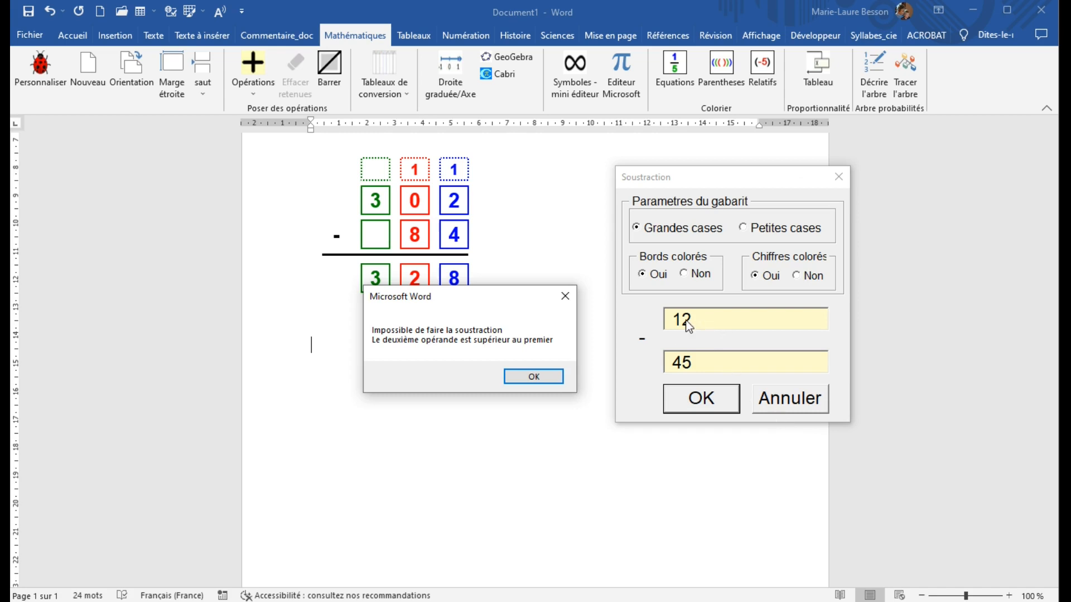
{"action": "left_click", "coordinate": [534, 377]}
Change the operands to 45 and 12 and insert the laid-out subtraction 45 - 12.
{"action": "double_click", "coordinate": [664, 319]}
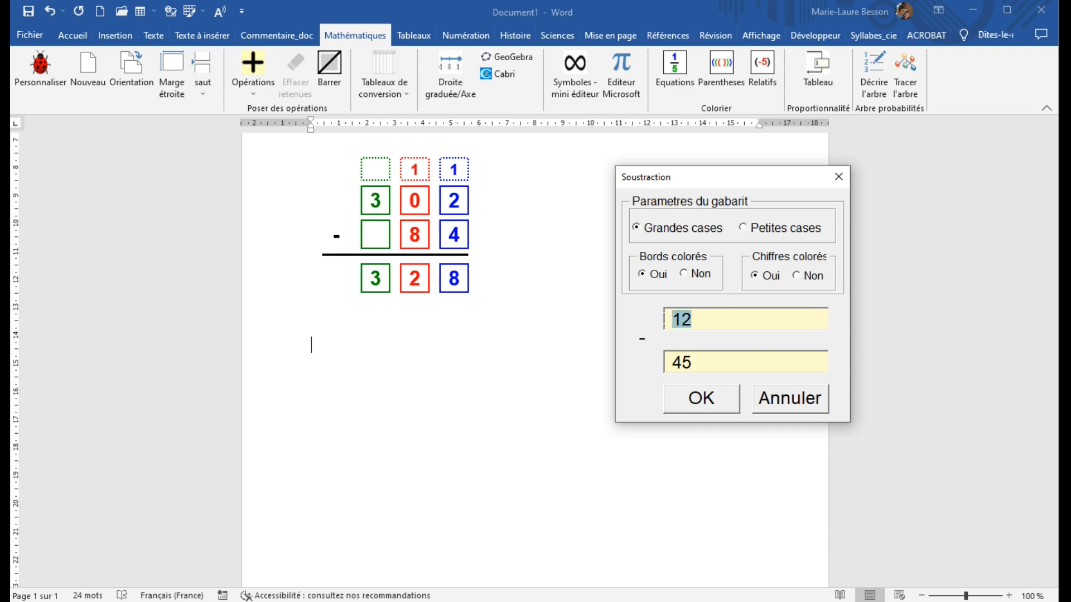
{"action": "type", "text": "45"}
{"action": "double_click", "coordinate": [661, 362]}
{"action": "type", "text": "12"}
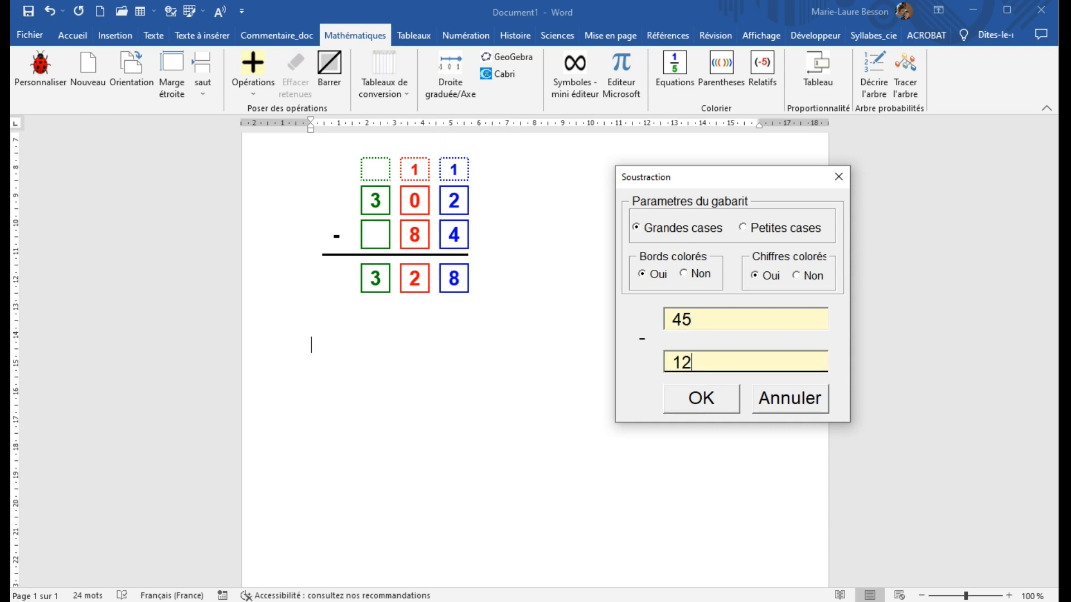
{"action": "left_click", "coordinate": [691, 400]}
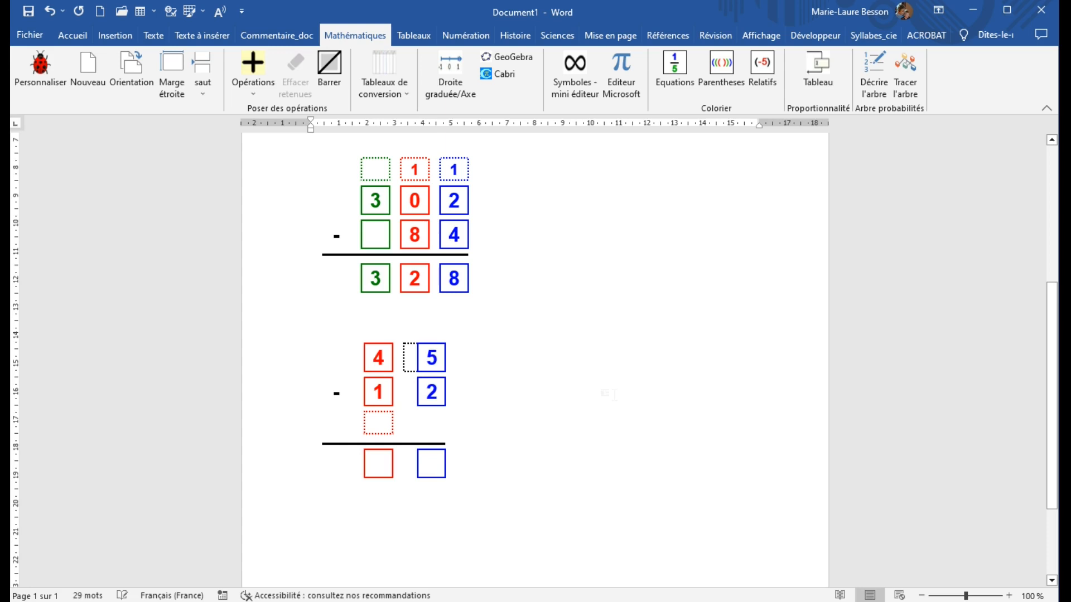
Create a blank subtraction template for 45 - 12 below the laid-out one, with large boxes and coloured borders.
{"action": "scroll", "coordinate": [603, 406], "scroll_direction": "down", "scroll_amount": 2}
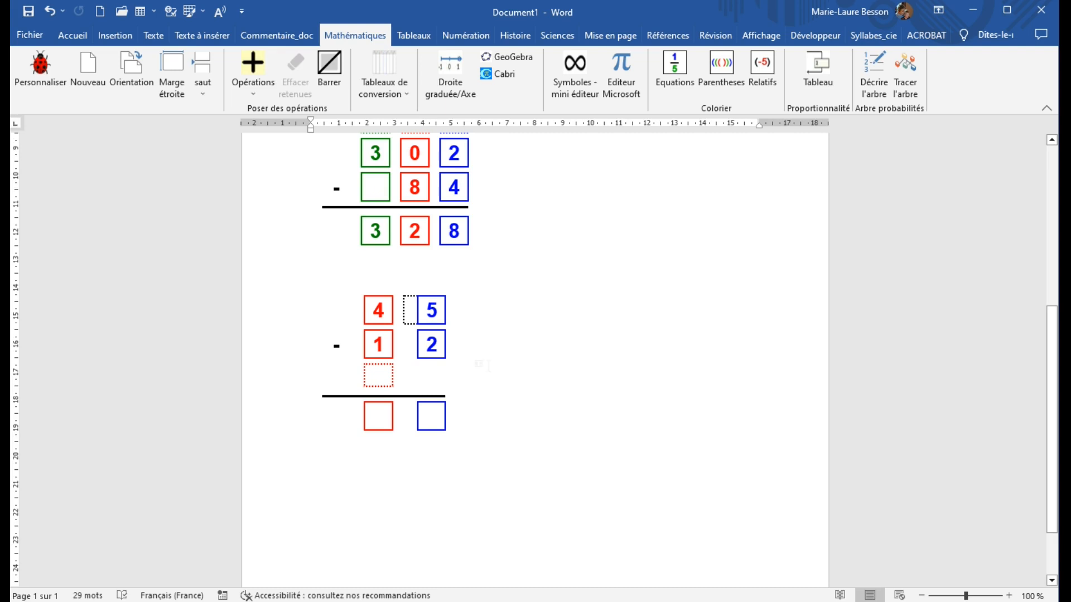
{"action": "scroll", "coordinate": [480, 371], "scroll_direction": "down", "scroll_amount": 1}
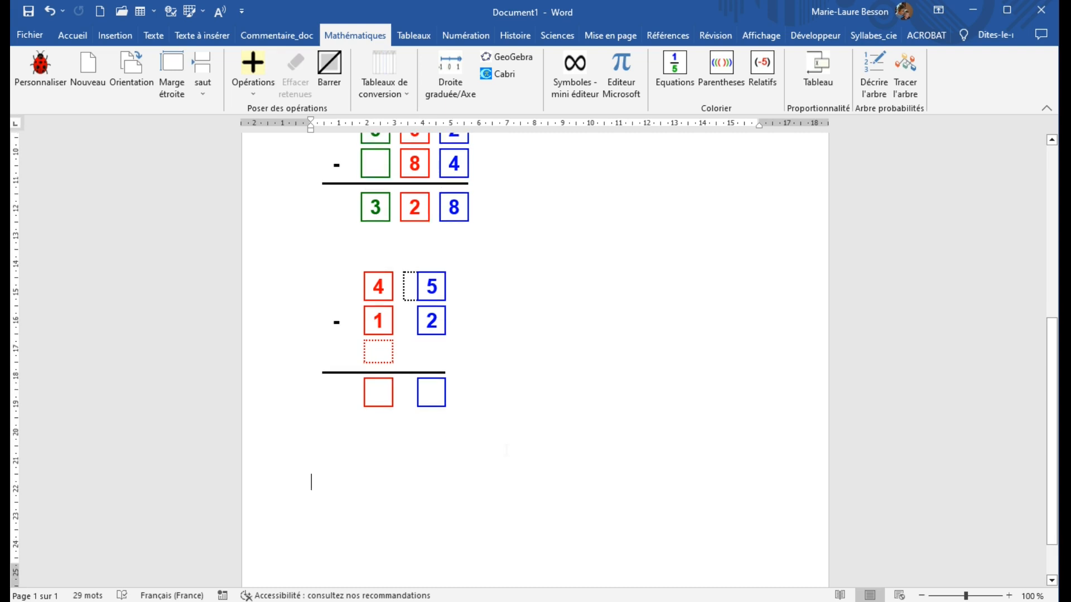
{"action": "left_click", "coordinate": [262, 80]}
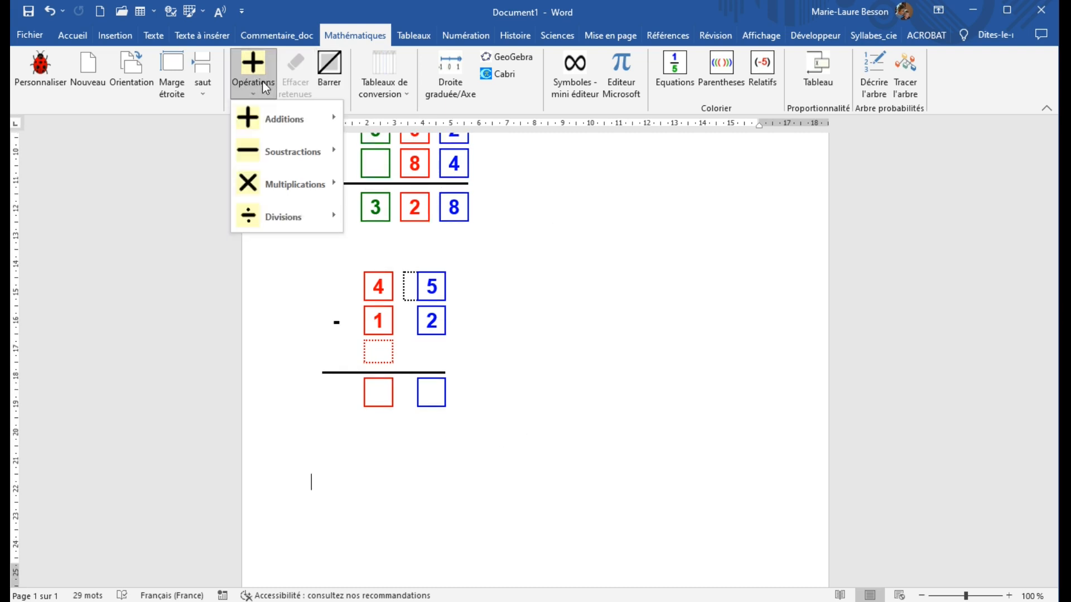
{"action": "mouse_move", "coordinate": [280, 147]}
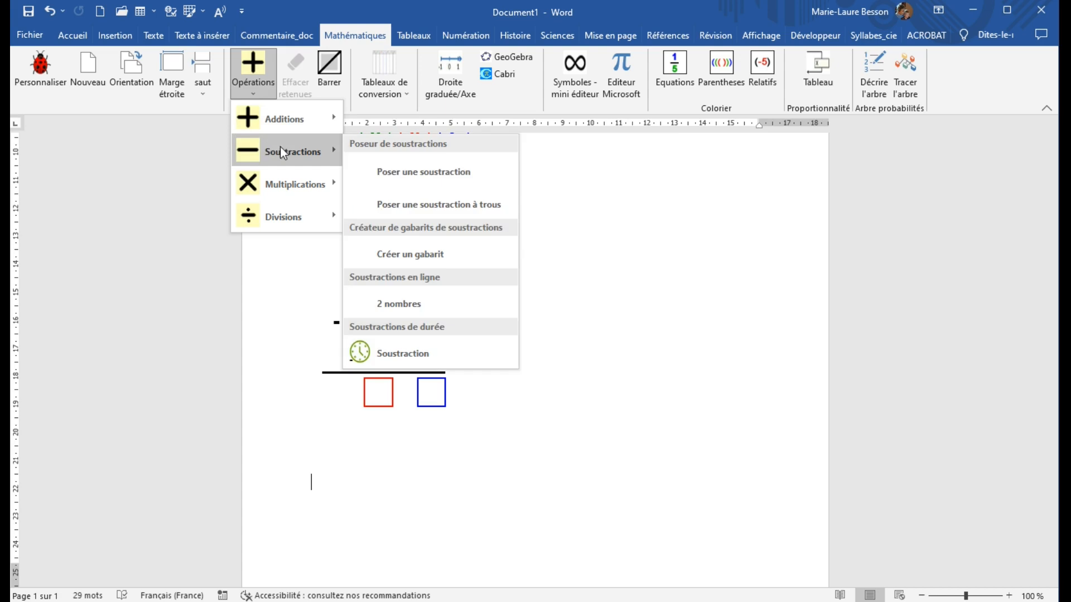
{"action": "left_click", "coordinate": [414, 254]}
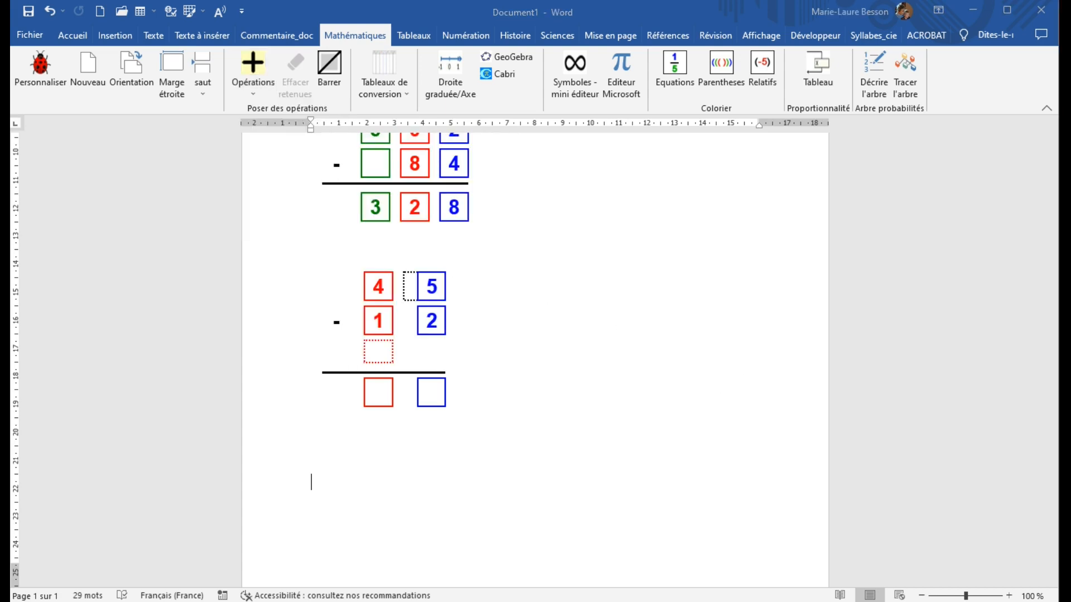
{"action": "type", "text": "45"}
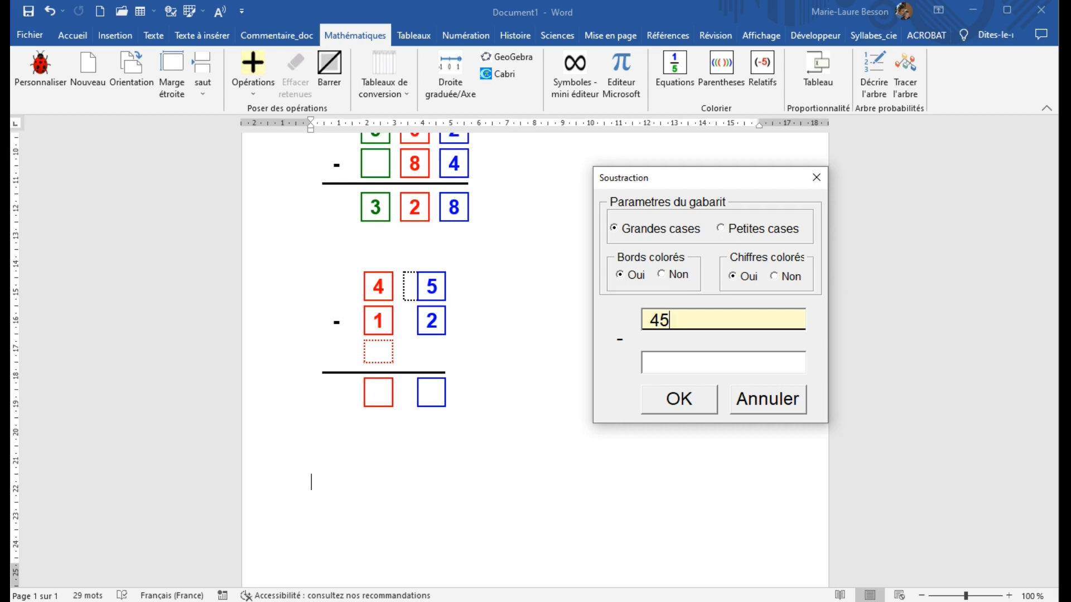
{"action": "left_click", "coordinate": [679, 363]}
{"action": "type", "text": "12"}
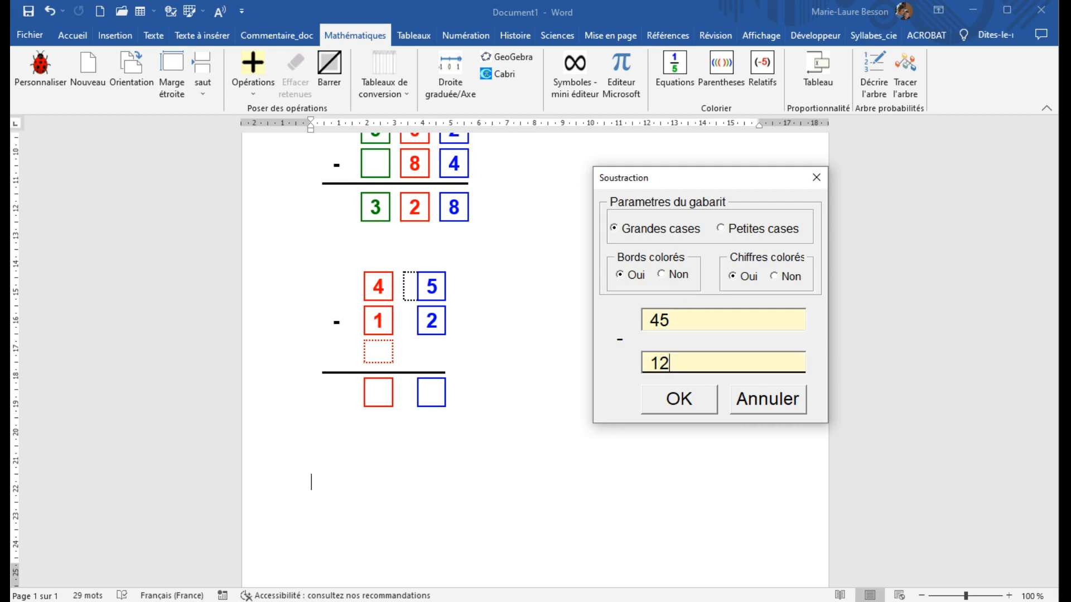
{"action": "left_click", "coordinate": [680, 406]}
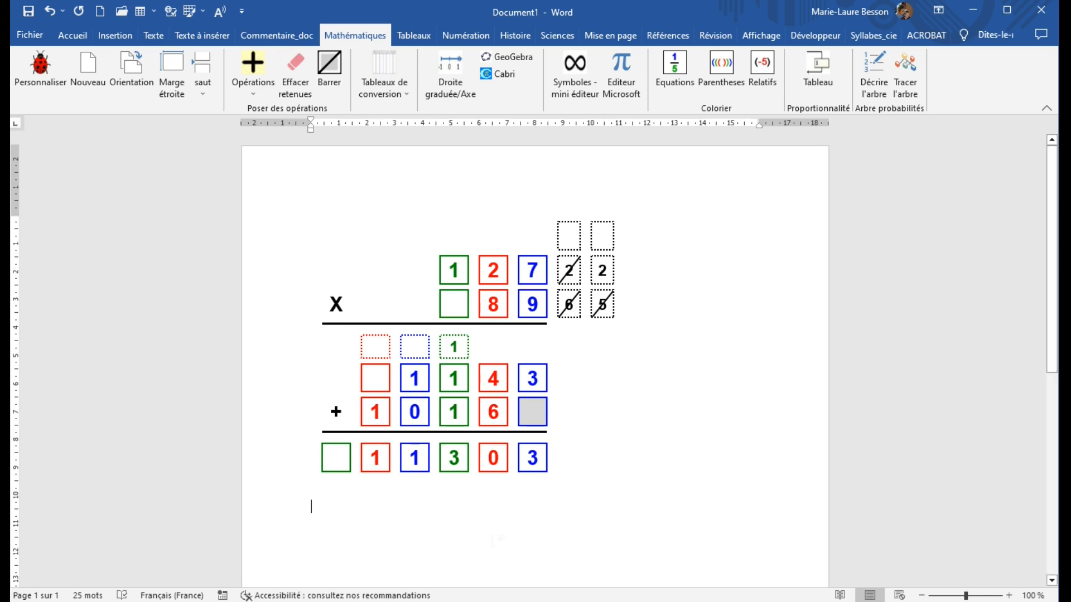
{"action": "left_click", "coordinate": [257, 79]}
{"action": "mouse_move", "coordinate": [296, 186]}
{"action": "left_click", "coordinate": [414, 207]}
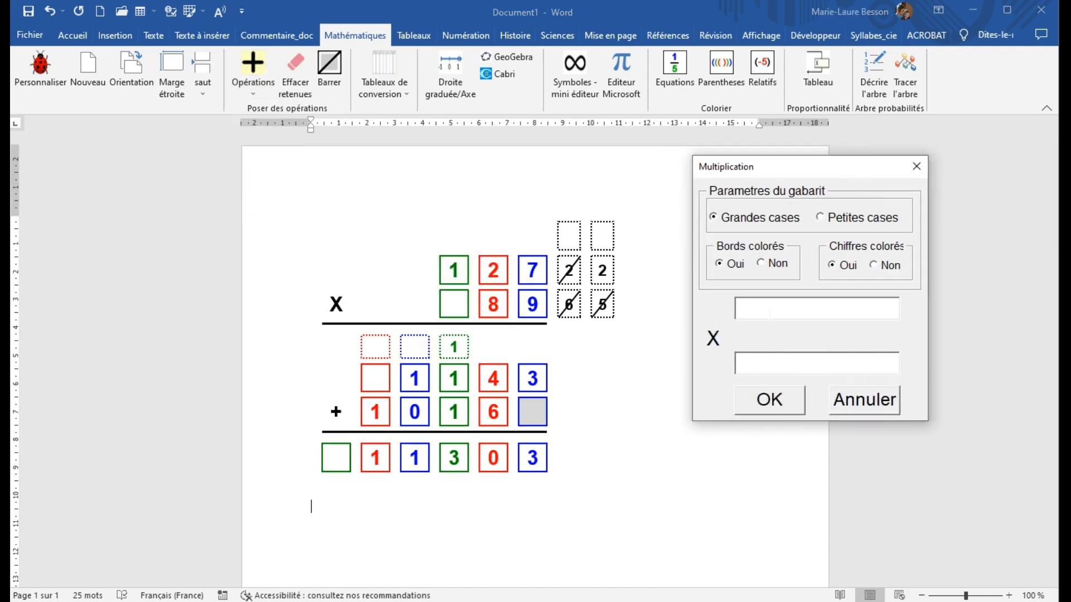
{"action": "type", "text": "89"}
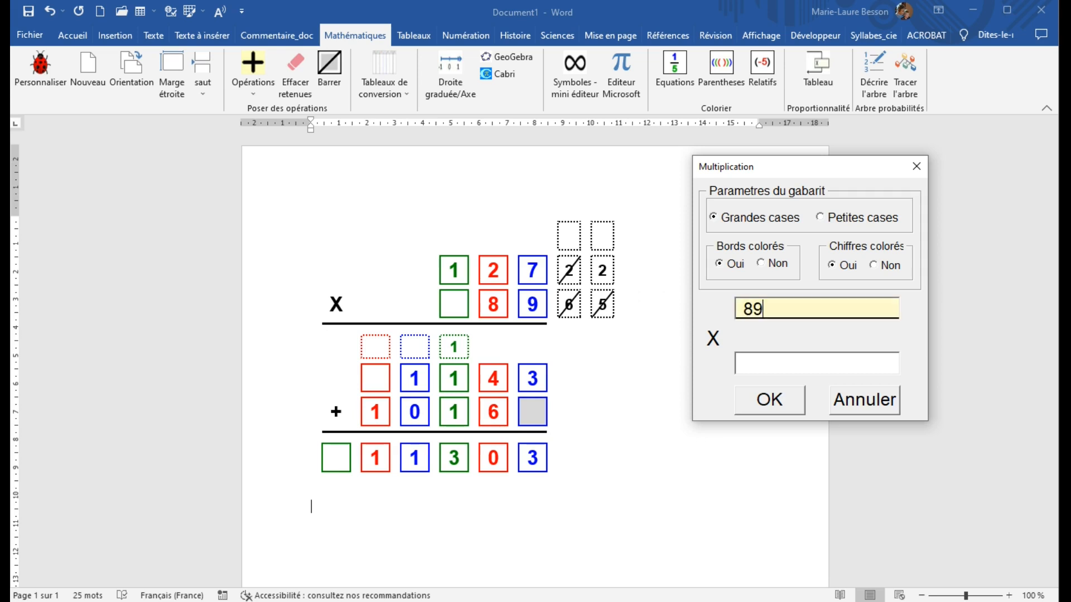
{"action": "left_click", "coordinate": [765, 366]}
{"action": "type", "text": "127"}
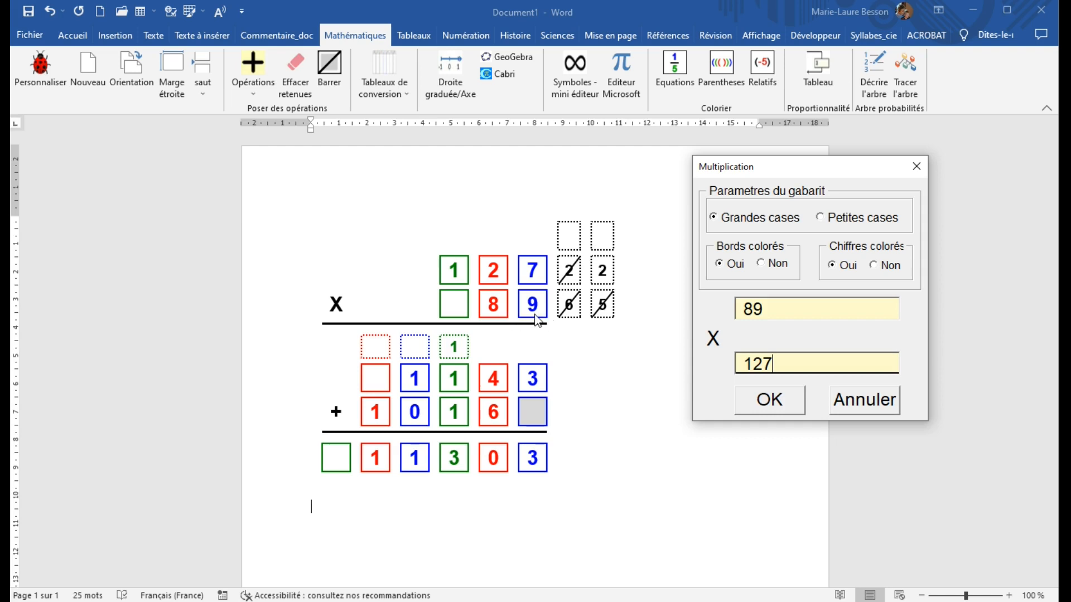
{"action": "left_click", "coordinate": [867, 402]}
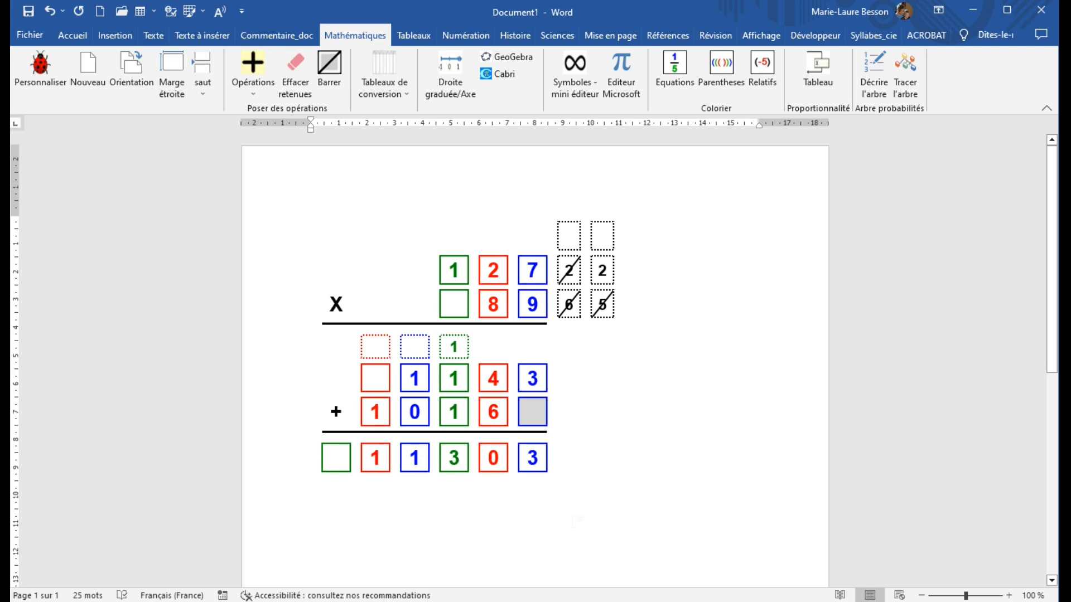
Set the multiplication carries to Au dessus in the operations customization and save the settings.
{"action": "left_click", "coordinate": [44, 75]}
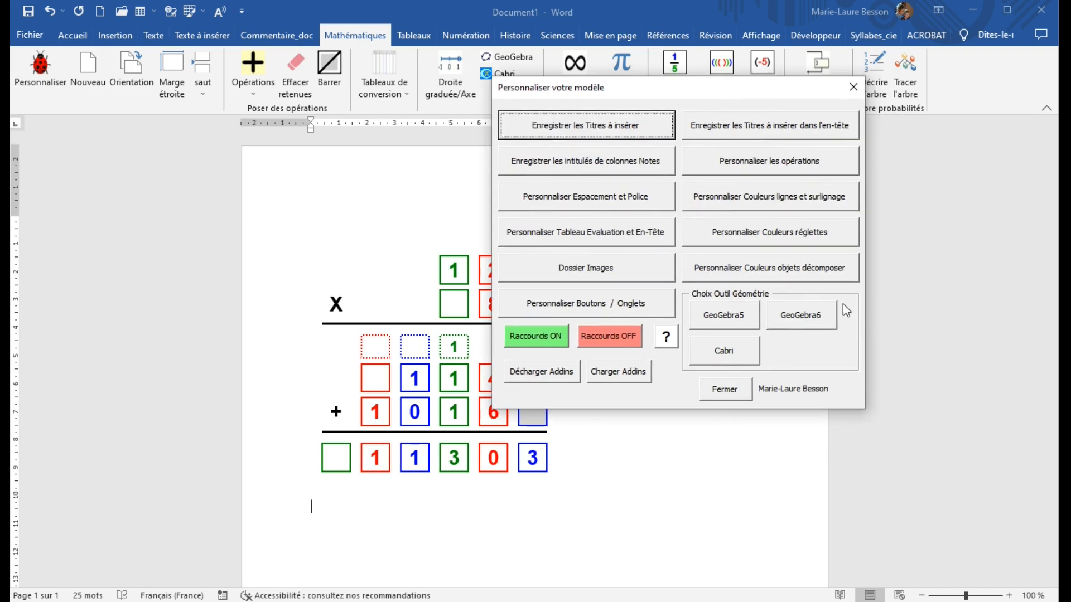
{"action": "left_click", "coordinate": [768, 166]}
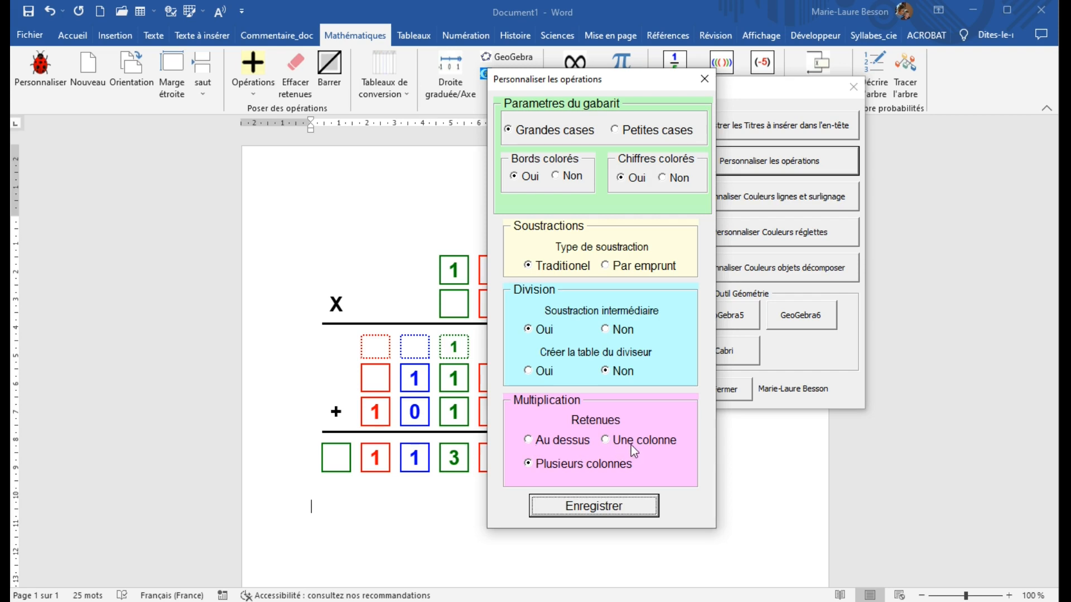
{"action": "left_click", "coordinate": [529, 440]}
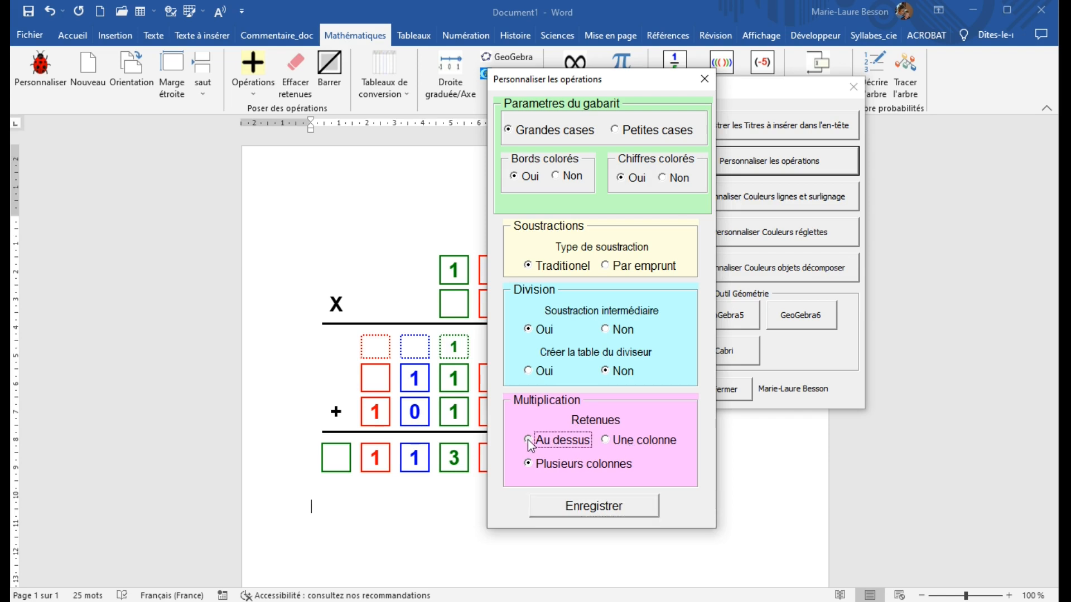
{"action": "left_click", "coordinate": [597, 507]}
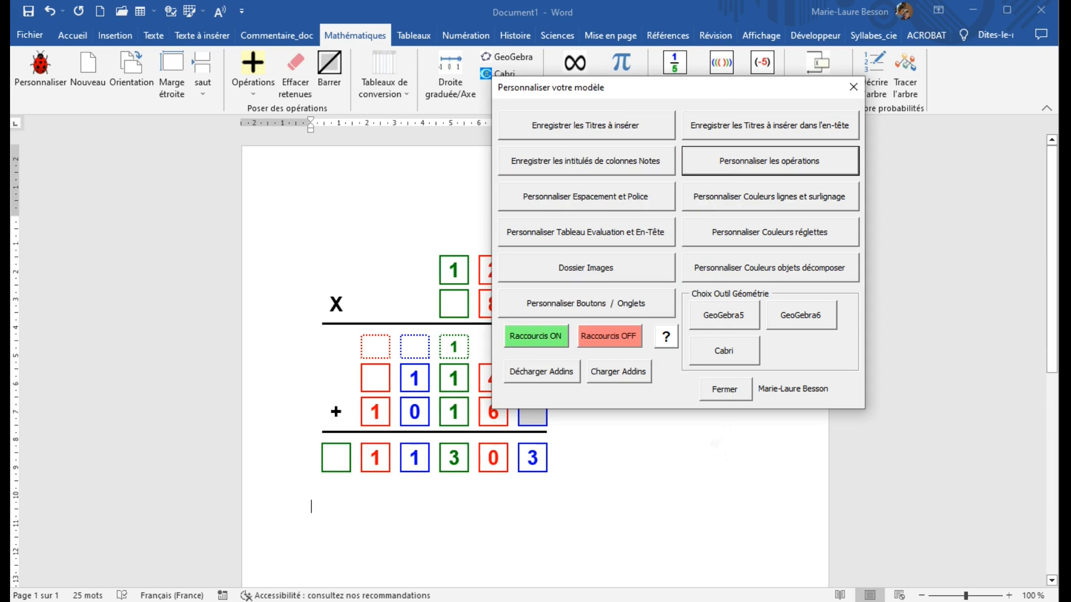
{"action": "left_click", "coordinate": [730, 393]}
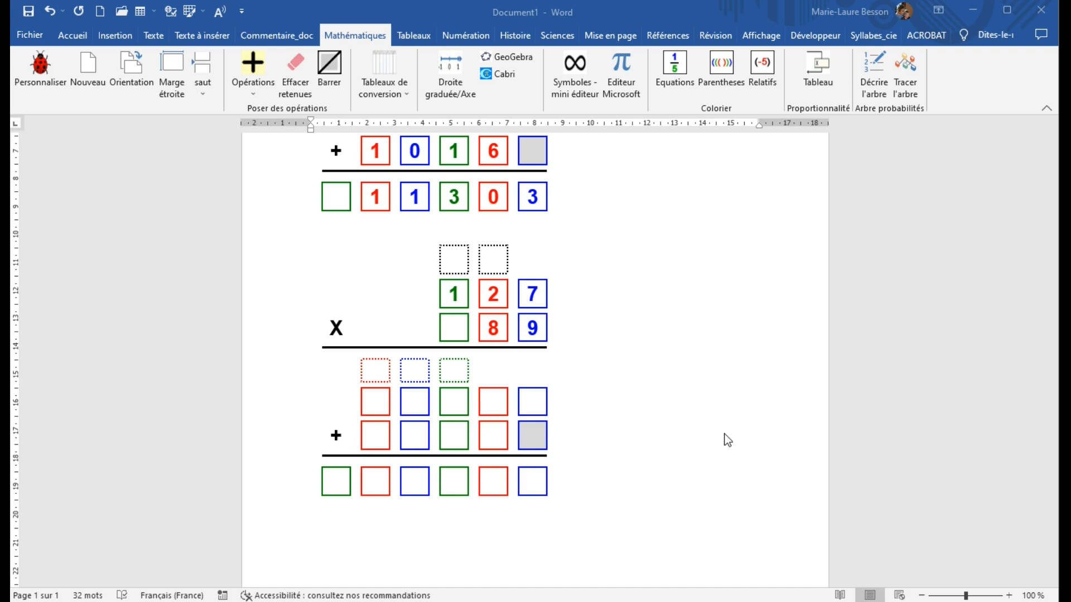
In the new 127 × 89 multiplication, write 3 and 4 in the first partial product and carry 6 above the tens.
{"action": "left_click", "coordinate": [531, 402]}
{"action": "type", "text": "3"}
{"action": "left_click", "coordinate": [493, 260]}
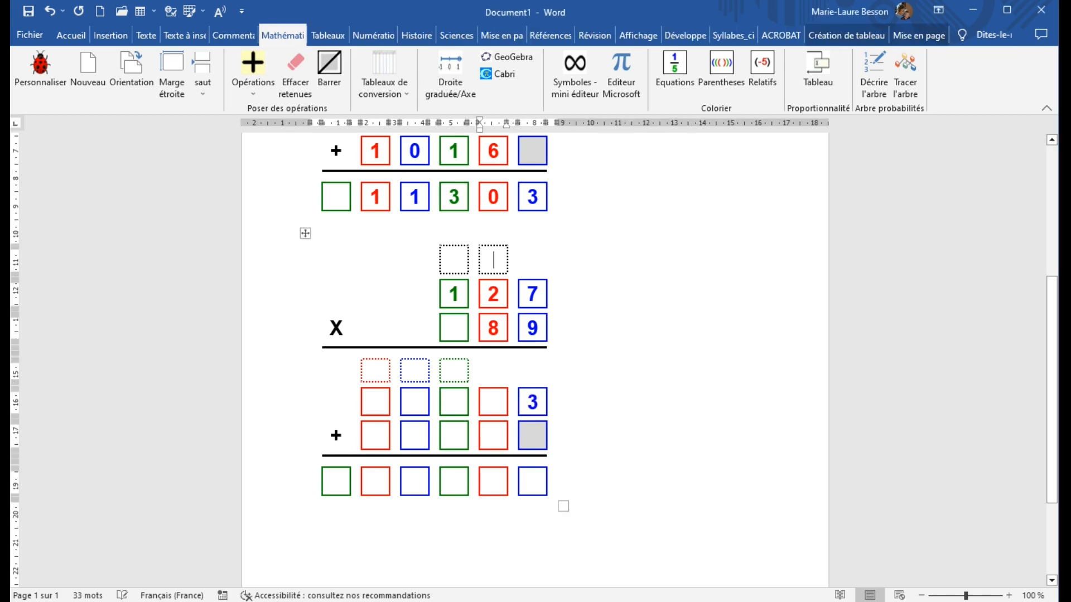
{"action": "type", "text": "6"}
{"action": "type", "text": "4"}
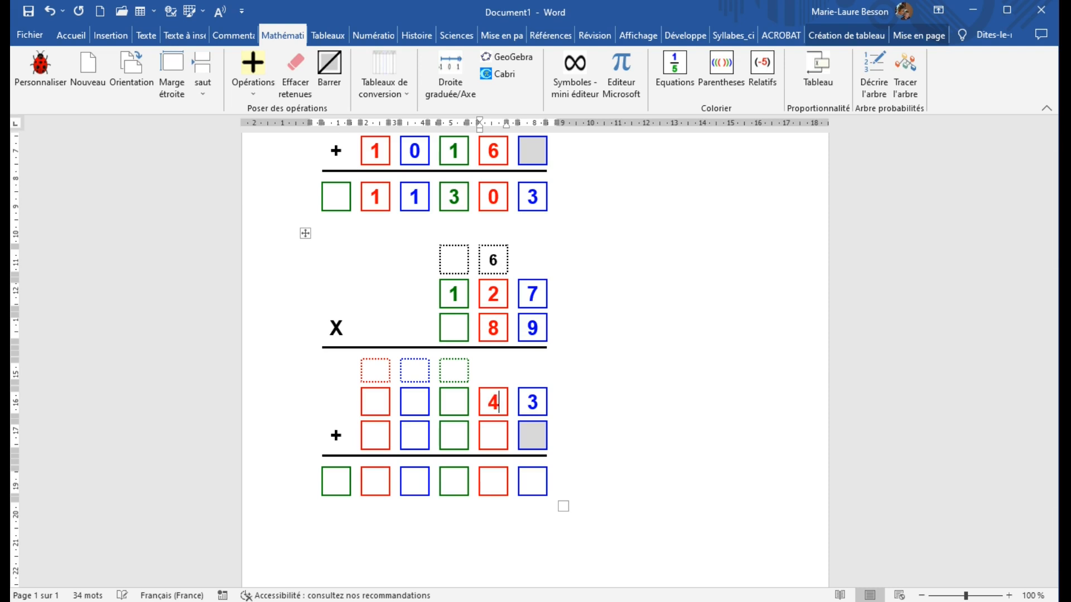
Carry 2 above the hundreds digit of 127 and strike out the carries 6 and 2.
{"action": "left_click", "coordinate": [455, 260]}
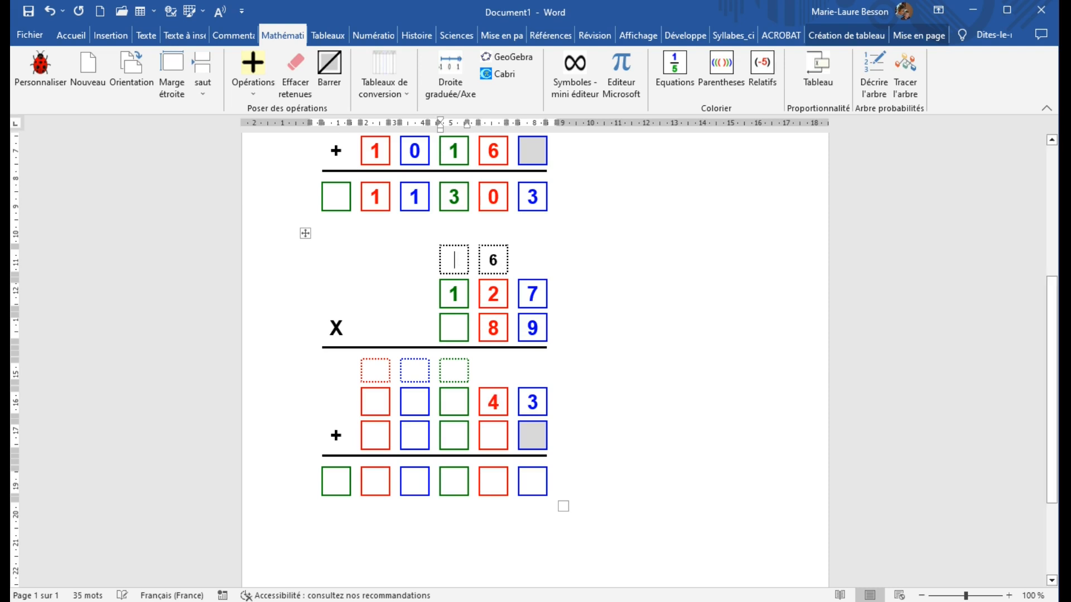
{"action": "type", "text": "2"}
{"action": "left_click", "coordinate": [502, 260]}
{"action": "left_click", "coordinate": [336, 72]}
{"action": "left_click", "coordinate": [459, 269]}
{"action": "left_click", "coordinate": [333, 79]}
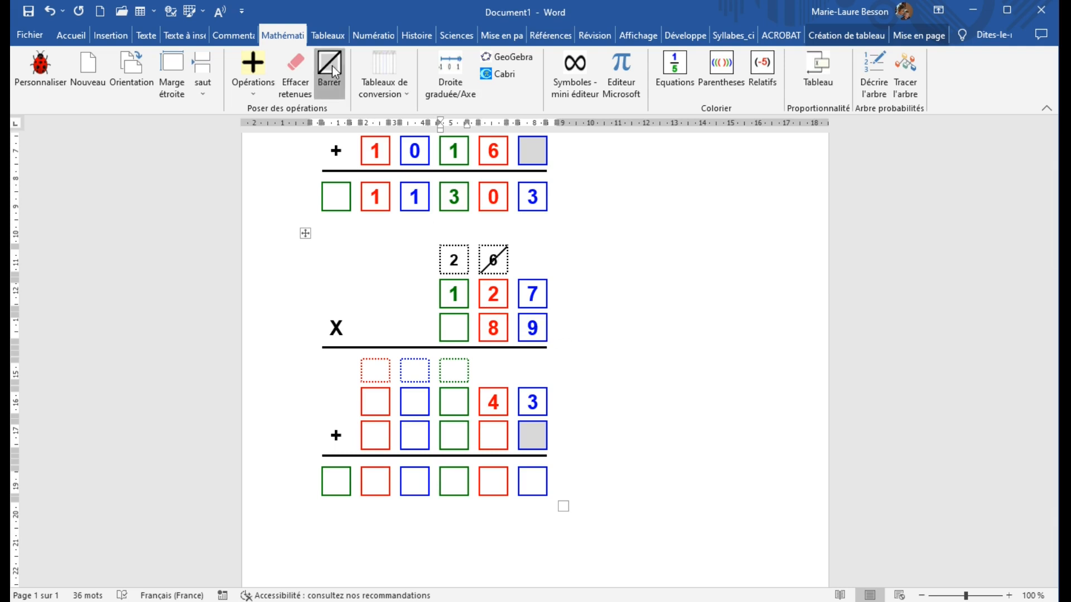
Complete the first partial product with 1 in the hundreds and 1 in the thousands, and clear the struck-out carries.
{"action": "left_click", "coordinate": [455, 402]}
{"action": "type", "text": "1"}
{"action": "left_click", "coordinate": [415, 402]}
{"action": "type", "text": "1"}
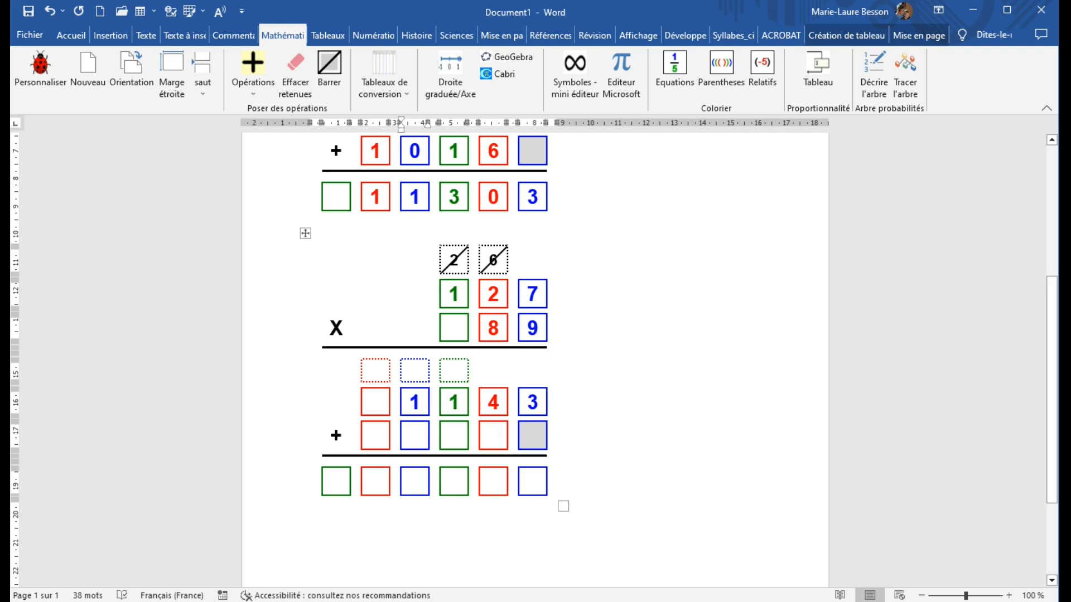
{"action": "left_click", "coordinate": [496, 435]}
{"action": "left_click", "coordinate": [292, 74]}
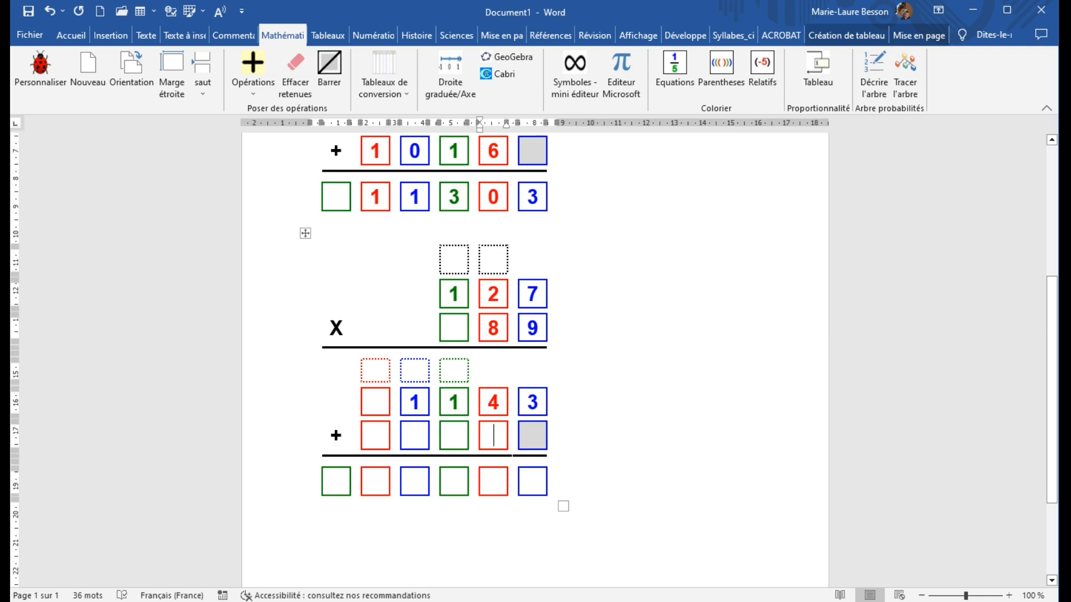
Write 6 in the second partial product's tens, carry 5 above the 2 of 127 and strike out that carry.
{"action": "type", "text": "6"}
{"action": "left_click", "coordinate": [496, 263]}
{"action": "type", "text": "5"}
{"action": "left_click", "coordinate": [329, 64]}
Write 1 in the second partial product's hundreds, carry 2 above the 1 of 127 and strike out that carry.
{"action": "left_click", "coordinate": [459, 436]}
{"action": "type", "text": "1"}
{"action": "left_click", "coordinate": [454, 261]}
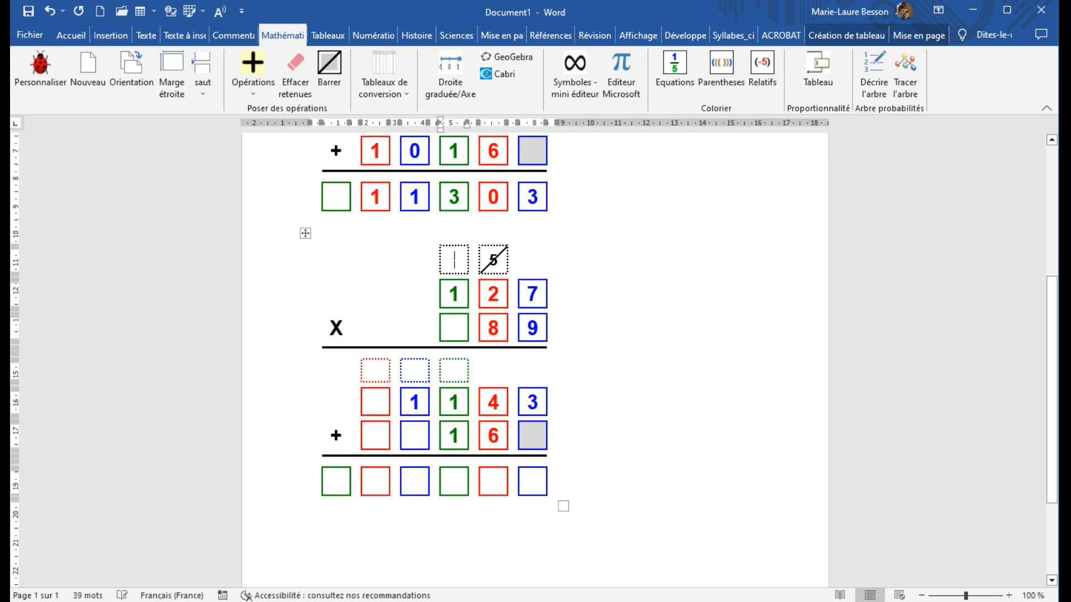
{"action": "type", "text": "2"}
{"action": "left_click", "coordinate": [330, 70]}
Finish the second partial product with 0 in the thousands and 1 in the ten-thousands.
{"action": "left_click", "coordinate": [375, 437]}
{"action": "type", "text": "1"}
{"action": "left_click", "coordinate": [416, 437]}
{"action": "type", "text": "0"}
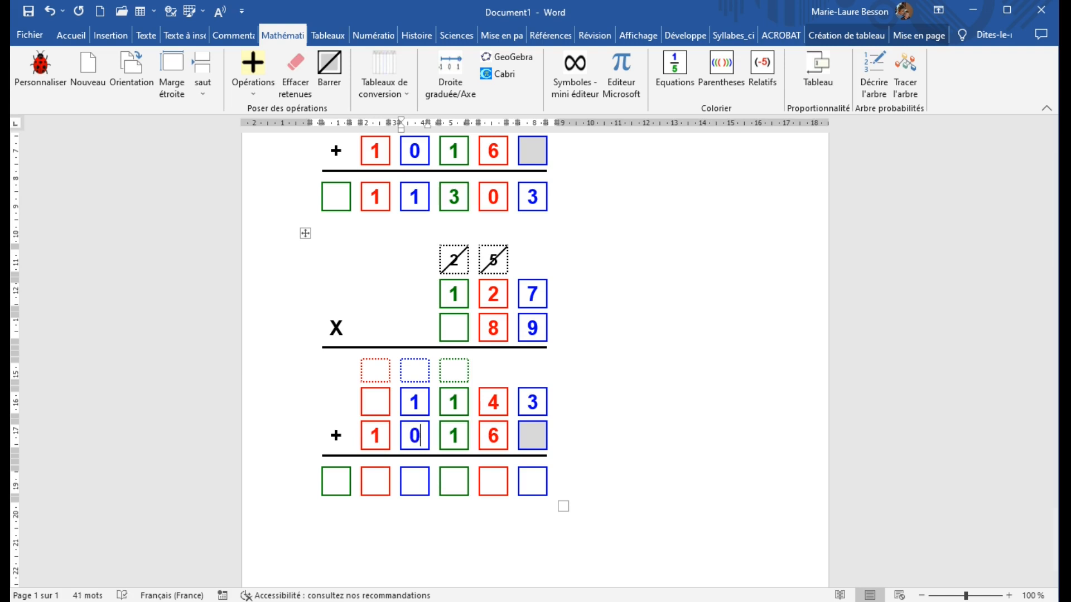
Add the partial products, writing 11303 in the result row and carry 1 above the hundreds column.
{"action": "left_click", "coordinate": [533, 482]}
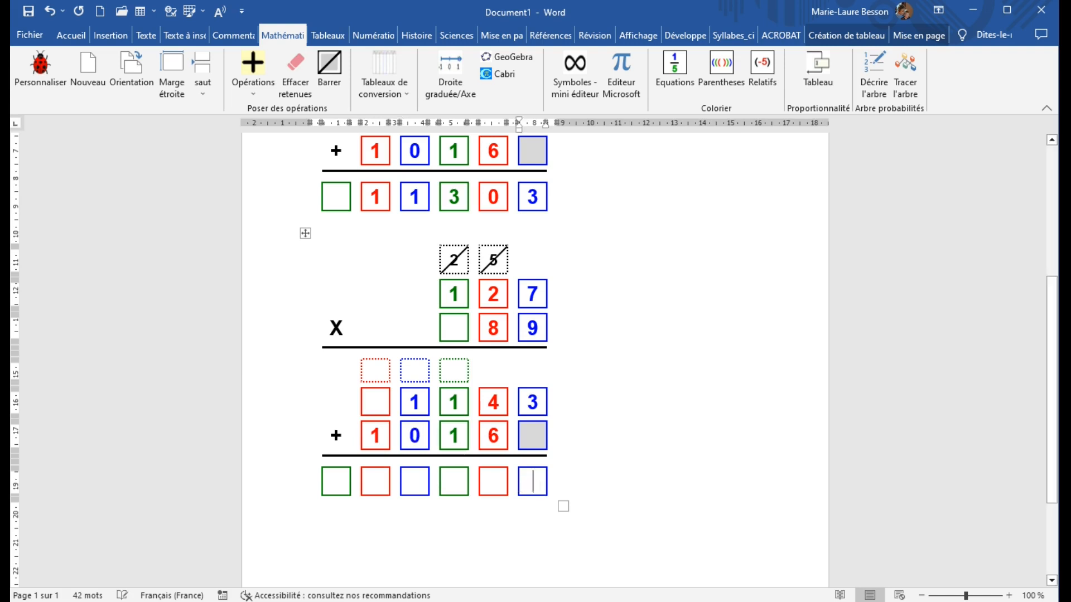
{"action": "type", "text": "3"}
{"action": "left_click", "coordinate": [500, 486]}
{"action": "type", "text": "0"}
{"action": "left_click", "coordinate": [455, 371]}
{"action": "type", "text": "1"}
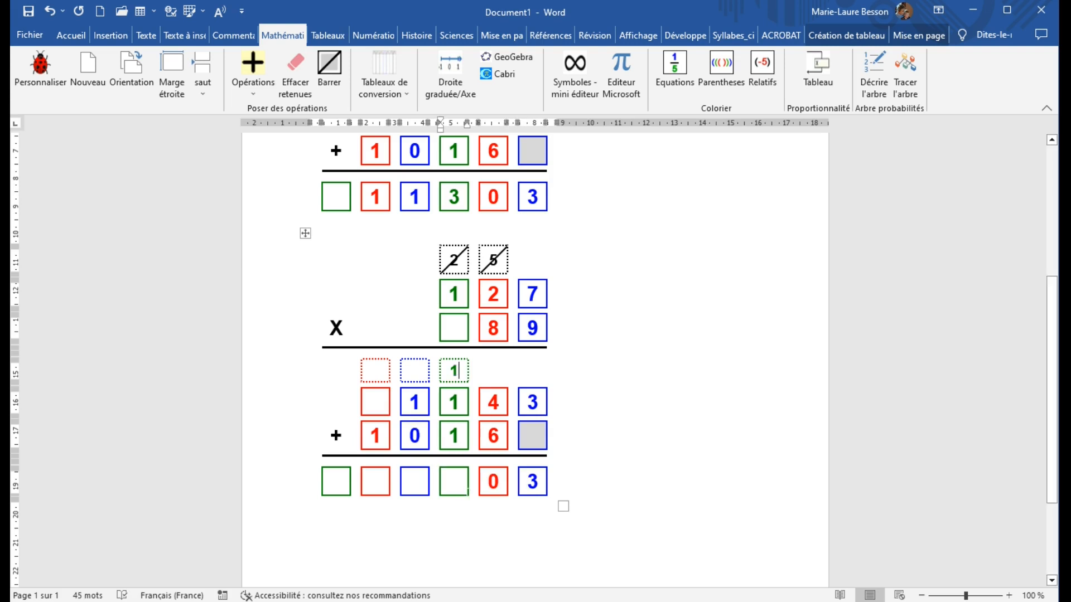
{"action": "type", "text": "3"}
{"action": "left_click", "coordinate": [416, 484]}
{"action": "type", "text": "1"}
{"action": "left_click", "coordinate": [376, 481]}
{"action": "type", "text": "1"}
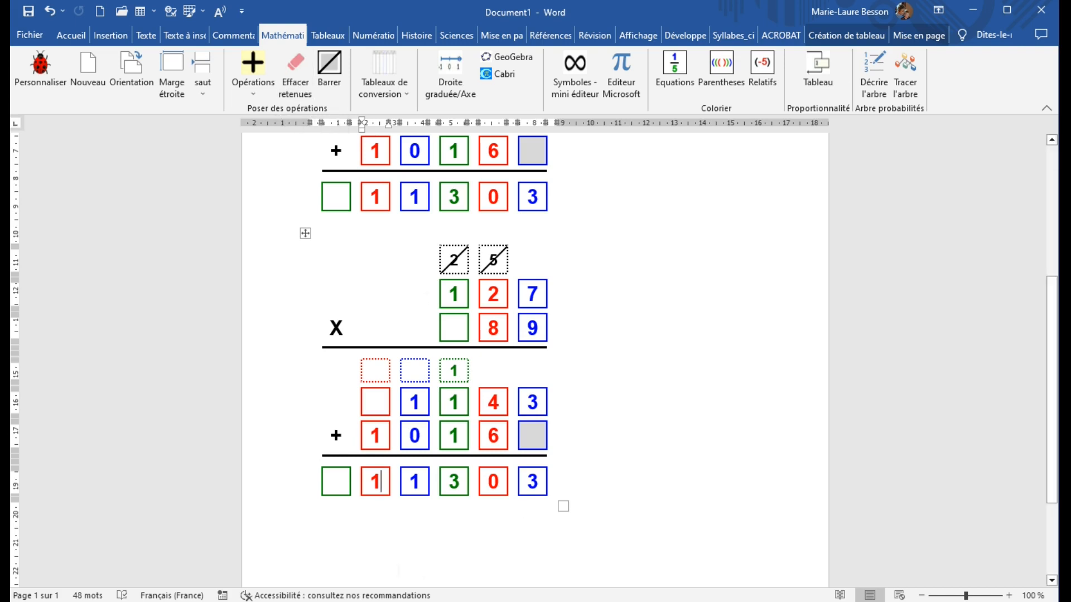
Below the solved multiplication, set the multiplication carries to Une colonne in the operations customization and save the settings.
{"action": "left_click", "coordinate": [369, 552]}
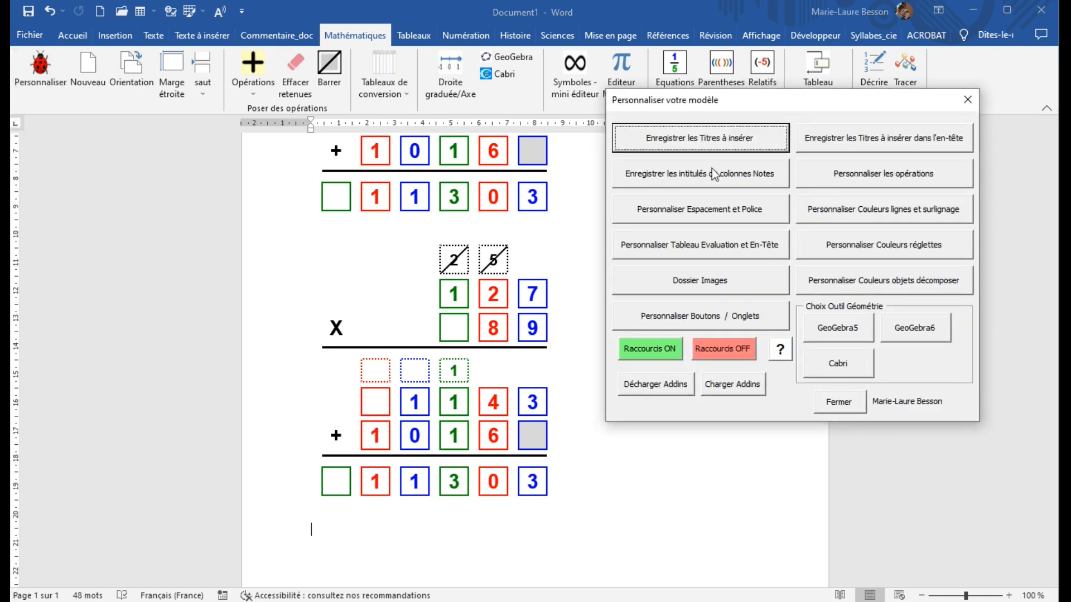
{"action": "left_click", "coordinate": [881, 178]}
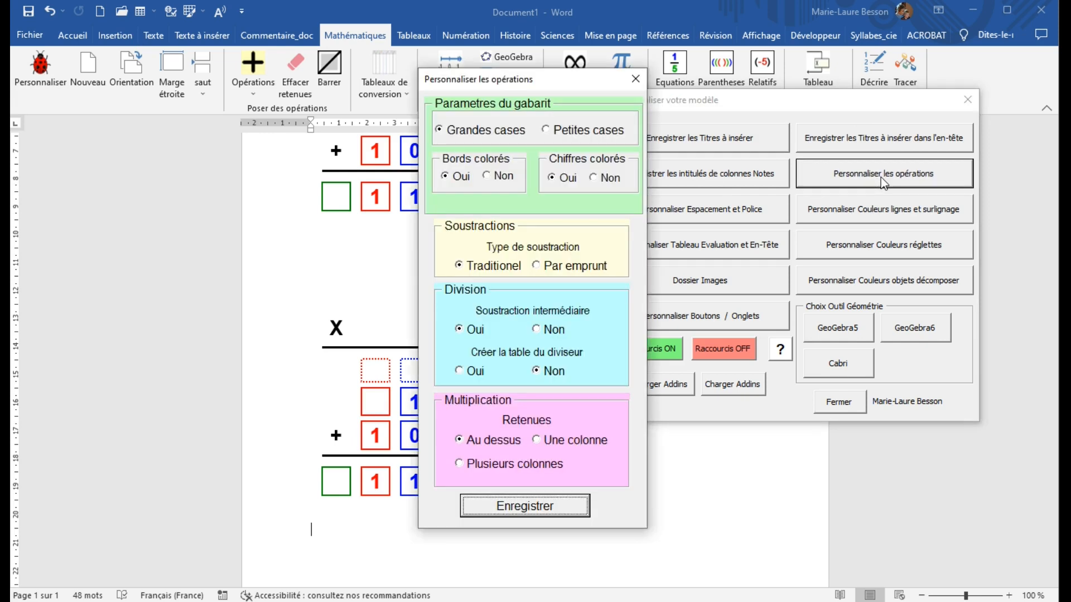
{"action": "left_click", "coordinate": [535, 441]}
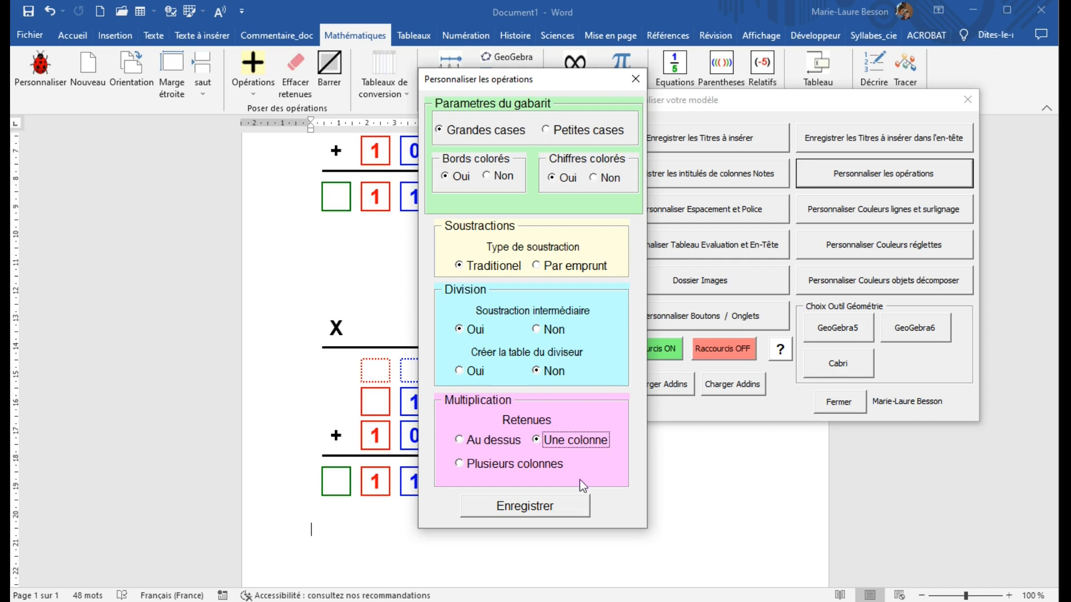
{"action": "left_click", "coordinate": [546, 518]}
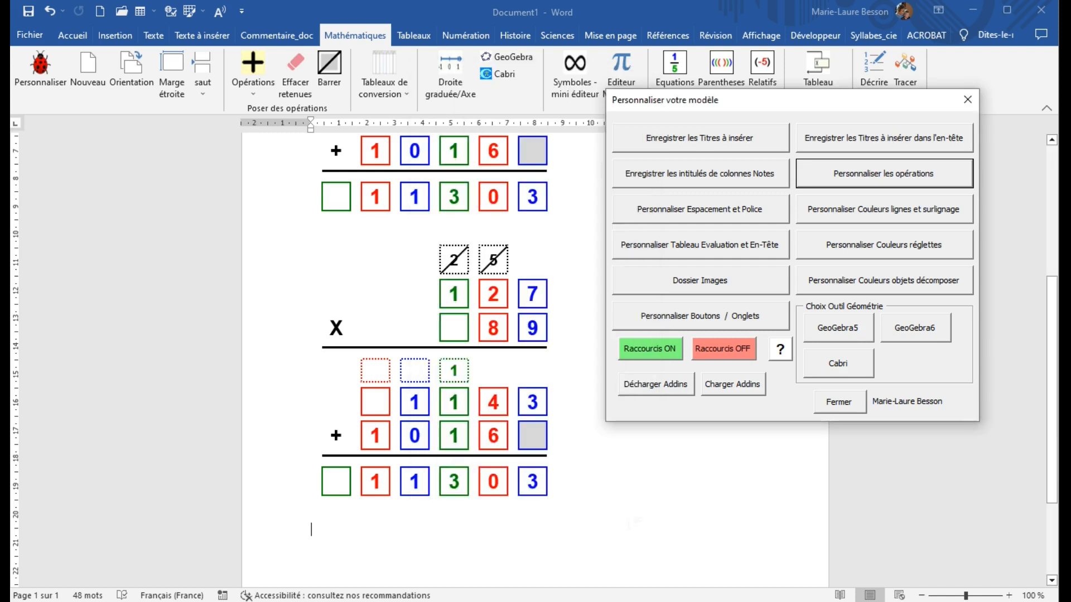
{"action": "left_click", "coordinate": [839, 403]}
Insert a page break below the second solved multiplication to continue on a new page.
{"action": "scroll", "coordinate": [704, 504], "scroll_direction": "down", "scroll_amount": 4}
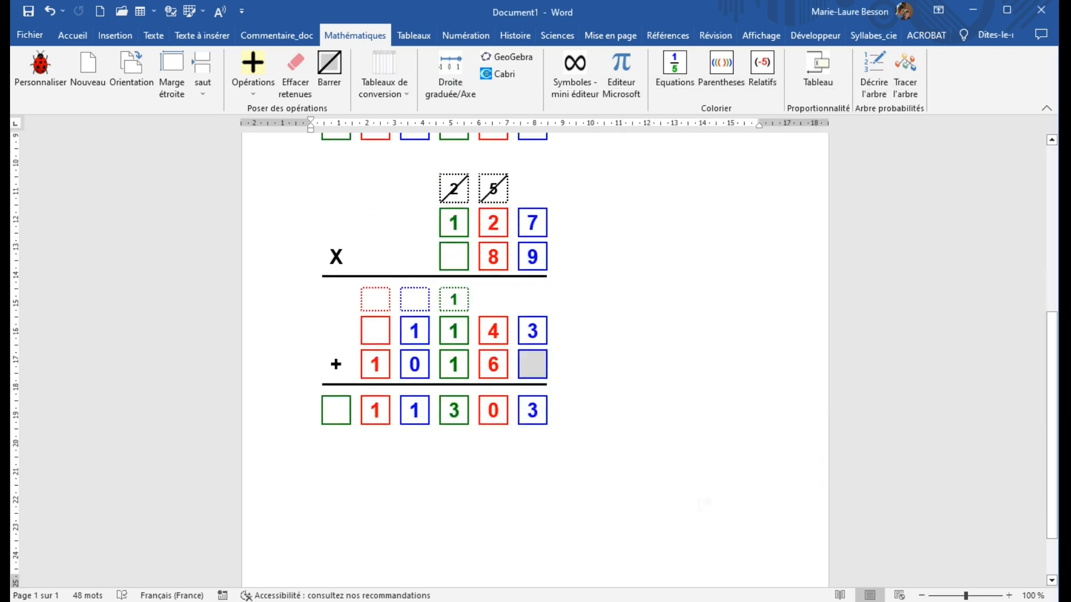
{"action": "left_click", "coordinate": [202, 92]}
{"action": "left_click", "coordinate": [236, 111]}
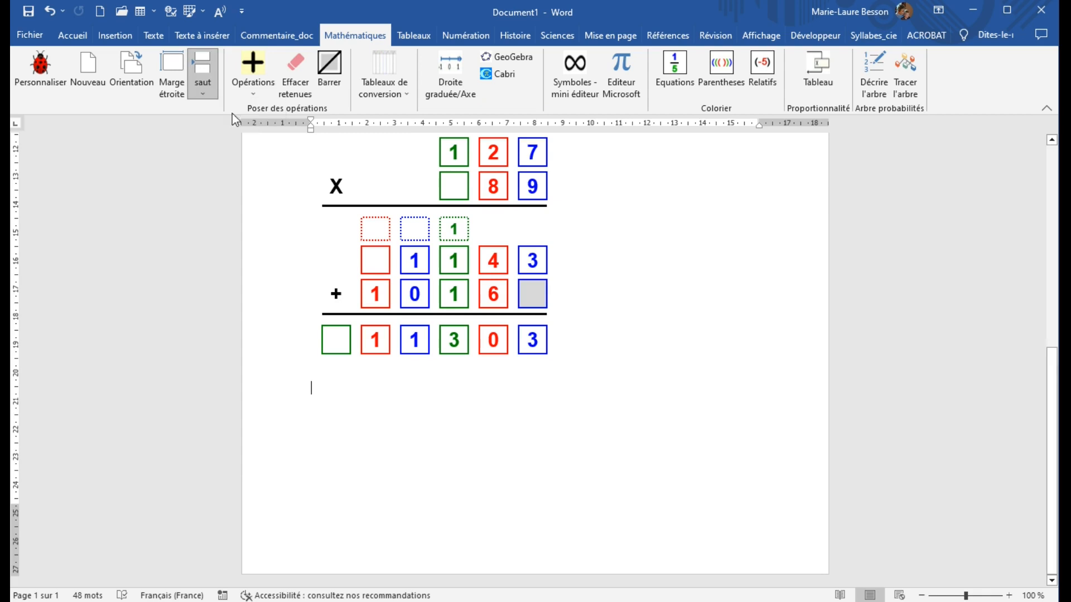
{"action": "scroll", "coordinate": [535, 360], "scroll_direction": "down", "scroll_amount": 5}
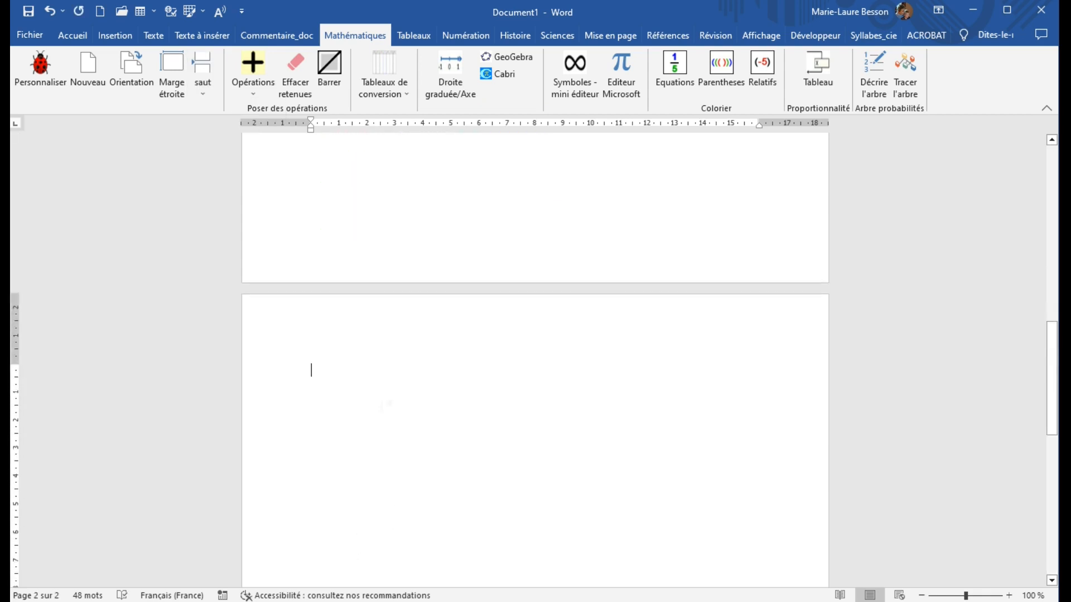
Lay out the multiplication 127 × 89 on the new page with large boxes, coloured borders and coloured digits.
{"action": "left_click", "coordinate": [252, 84]}
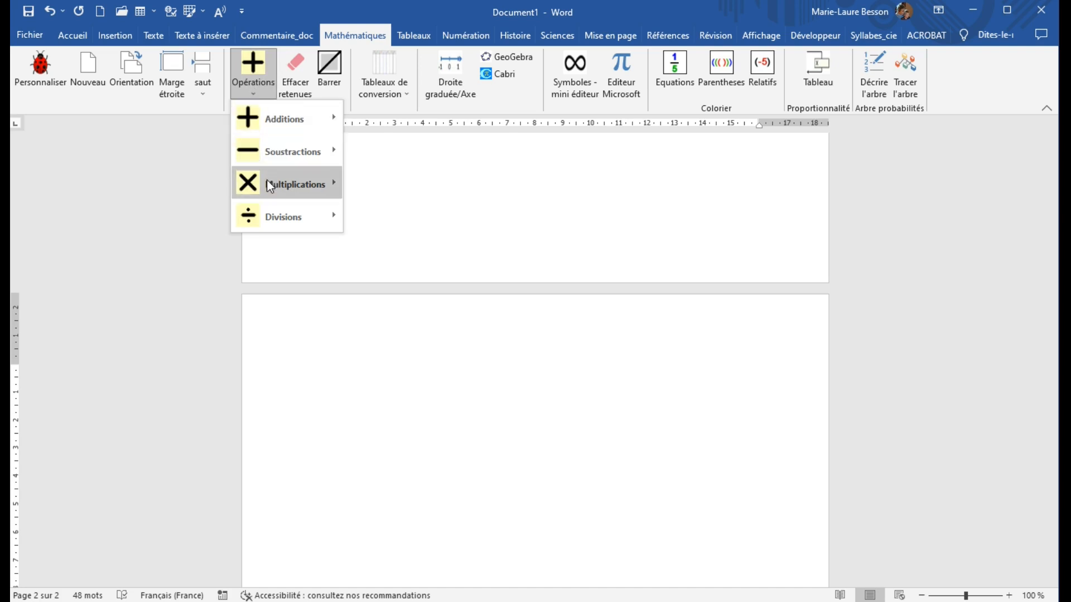
{"action": "mouse_move", "coordinate": [322, 190]}
{"action": "left_click", "coordinate": [397, 203]}
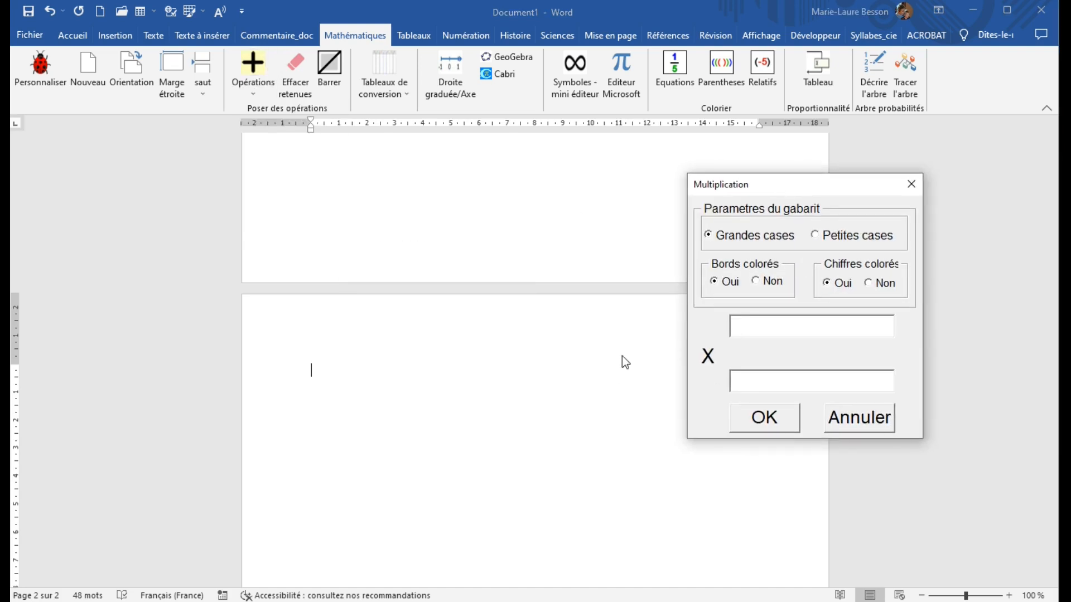
{"action": "type", "text": "127"}
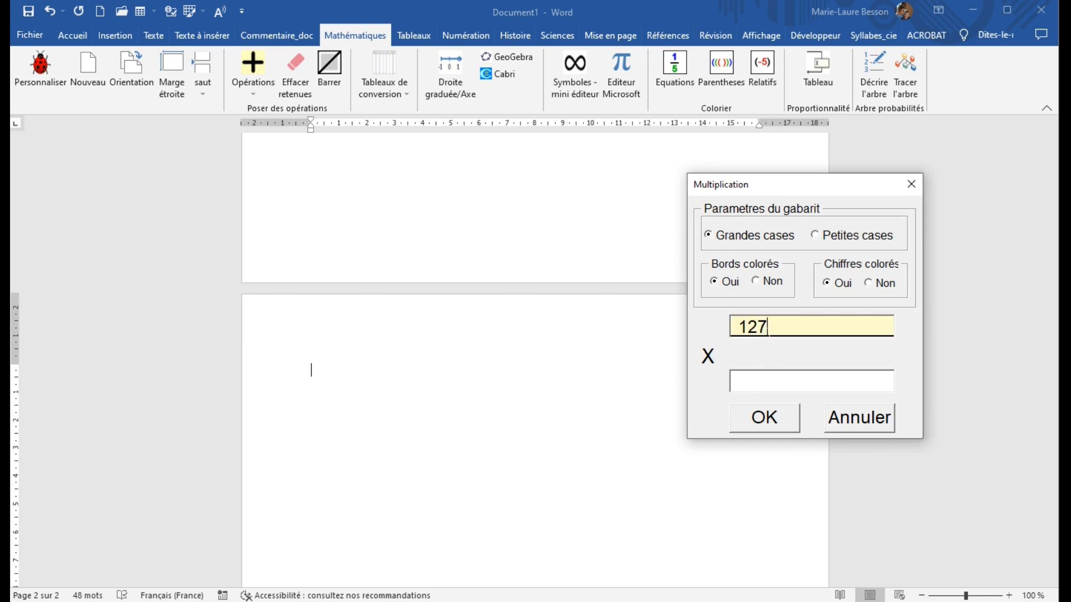
{"action": "left_click", "coordinate": [765, 381]}
{"action": "type", "text": "89"}
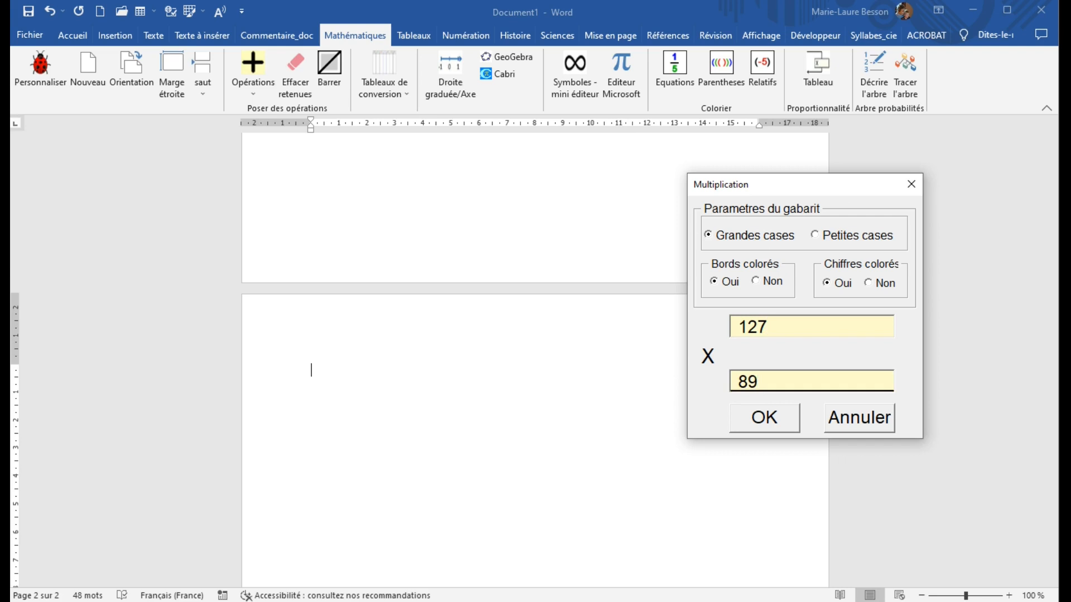
{"action": "left_click", "coordinate": [769, 424]}
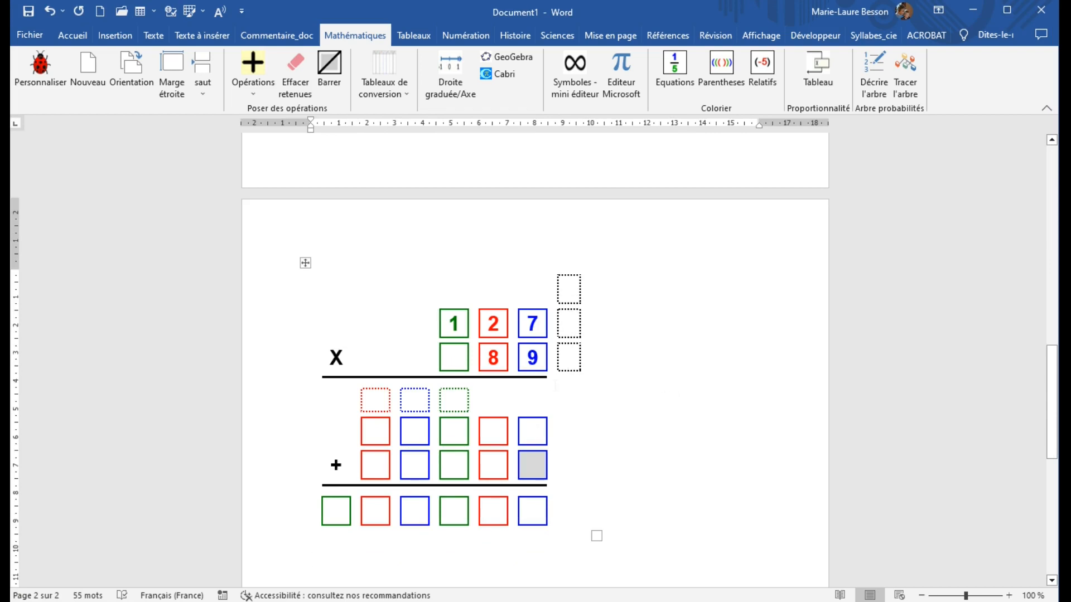
Write 3 in the first partial product's ones, then enter 6 in the lowest box of the carry column and strike it out.
{"action": "left_click", "coordinate": [533, 431]}
{"action": "type", "text": "3"}
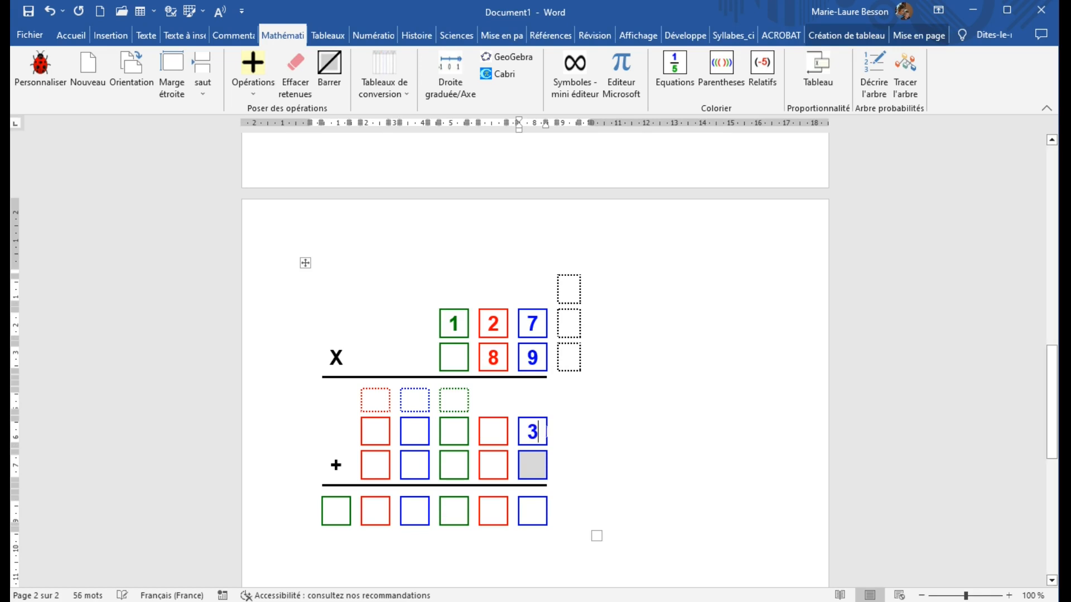
{"action": "left_click", "coordinate": [569, 358]}
{"action": "type", "text": "6"}
{"action": "left_click", "coordinate": [330, 66]}
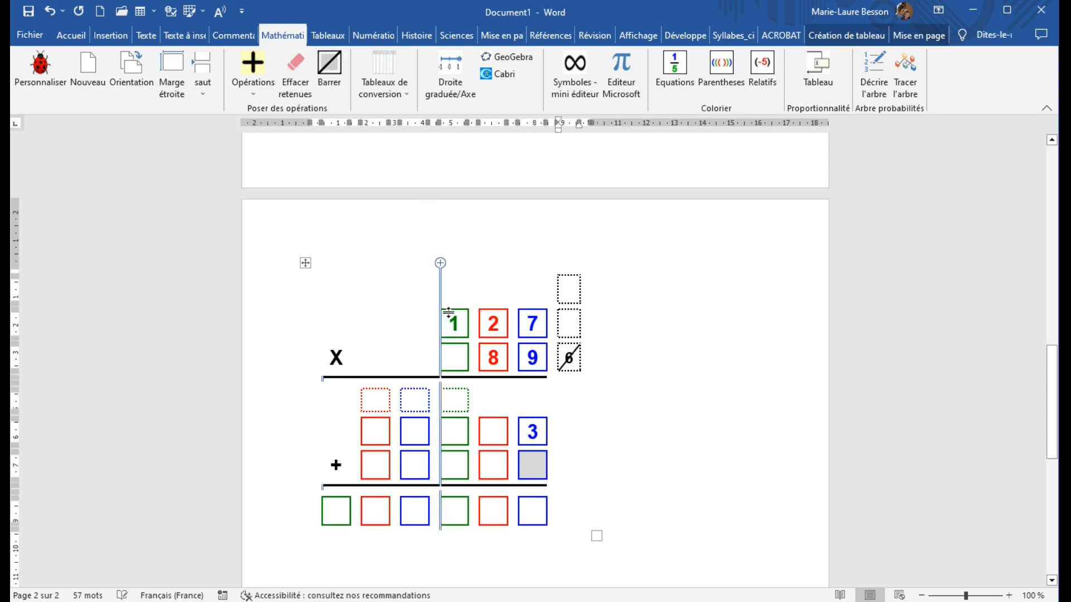
Write 4 in the first partial product's tens, then enter 2 in the middle box of the carry column and strike it out.
{"action": "left_click", "coordinate": [496, 430]}
{"action": "type", "text": "4"}
{"action": "left_click", "coordinate": [569, 324]}
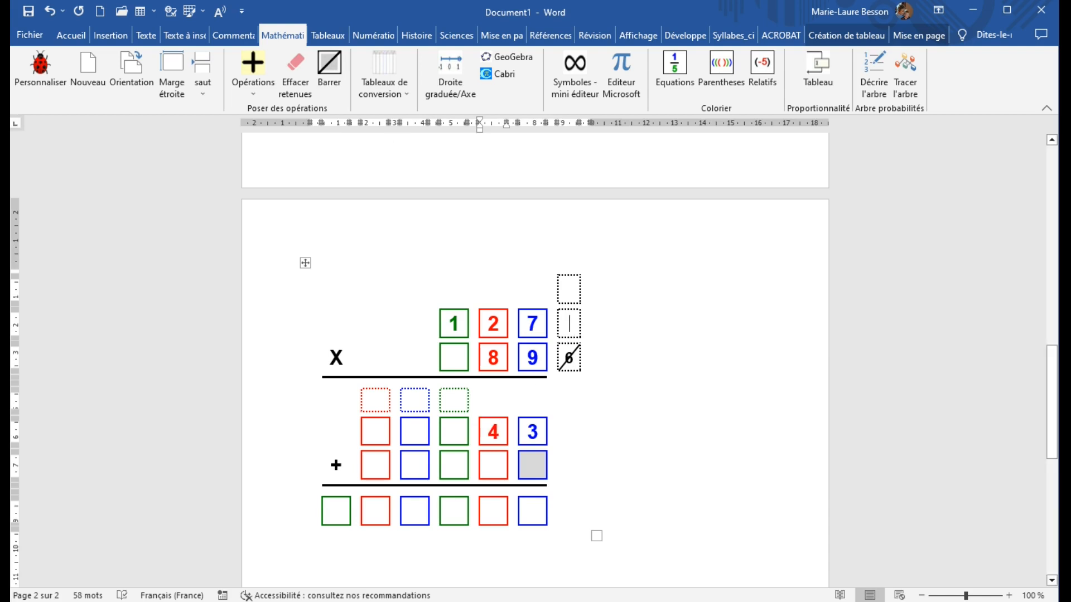
{"action": "type", "text": "2"}
{"action": "left_click", "coordinate": [336, 72]}
Finish the first partial product with 1 in the hundreds and 1 in the thousands, and clear the carry column.
{"action": "left_click", "coordinate": [454, 429]}
{"action": "type", "text": "1"}
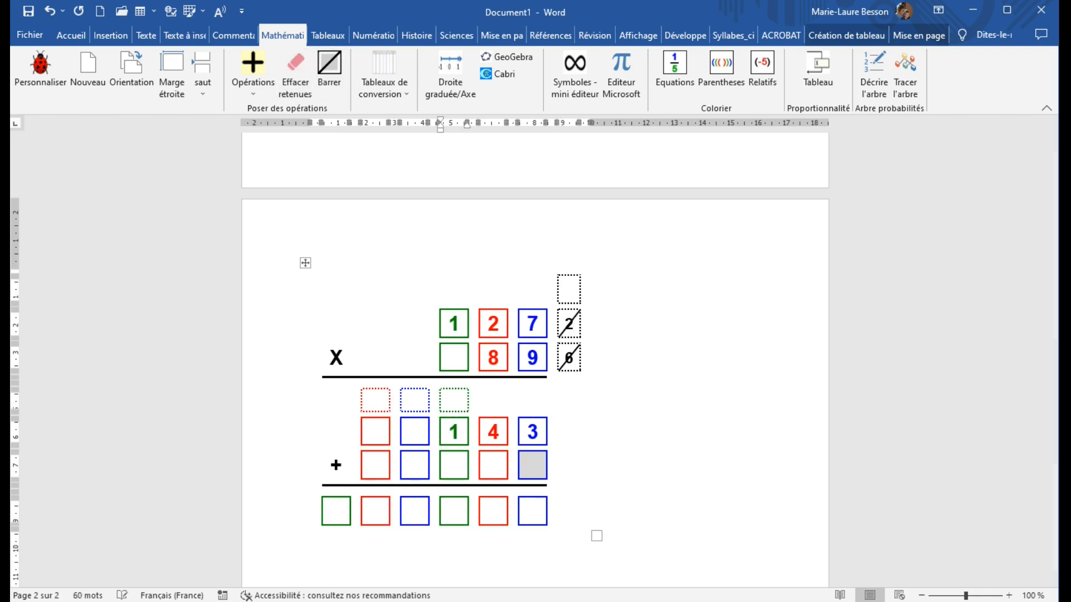
{"action": "key", "text": "Left"}
{"action": "key", "text": "Left"}
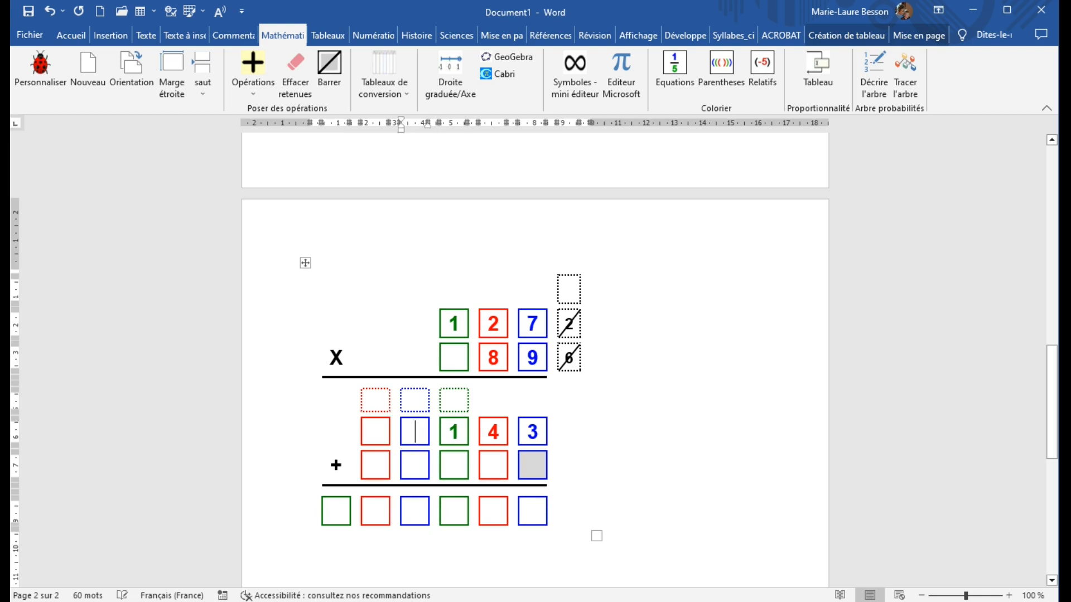
{"action": "type", "text": "1"}
{"action": "left_click", "coordinate": [495, 465]}
{"action": "left_click", "coordinate": [295, 67]}
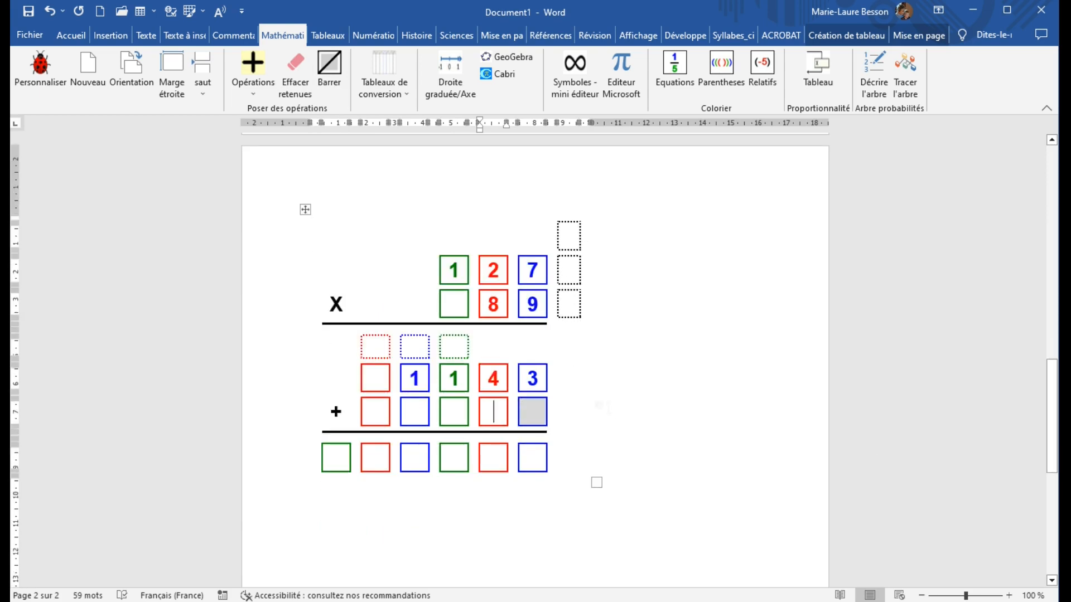
Write 6 in the second partial product's tens, then enter 5 in the lowest box of the carry column and strike it out.
{"action": "type", "text": "6"}
{"action": "left_click", "coordinate": [570, 304]}
{"action": "type", "text": "5"}
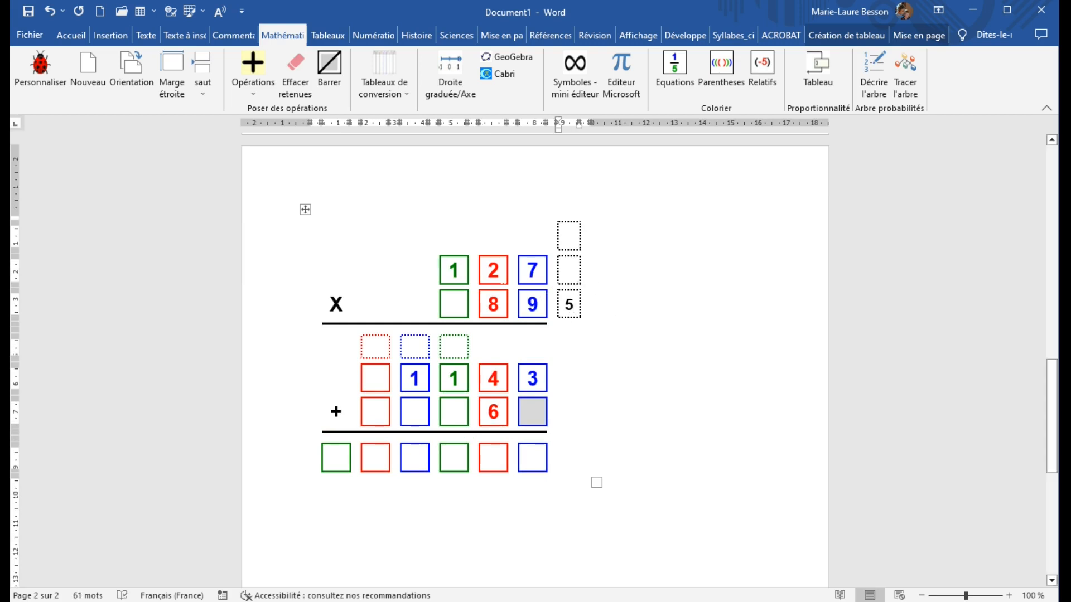
{"action": "left_click", "coordinate": [329, 70]}
Write 1 in the second partial product's hundreds, then enter 2 in the middle box of the carry column and strike it out.
{"action": "left_click", "coordinate": [460, 414]}
{"action": "type", "text": "1"}
{"action": "left_click", "coordinate": [568, 271]}
{"action": "type", "text": "2"}
{"action": "left_click", "coordinate": [330, 67]}
Complete the second partial product on the new page with 0 in the thousands and 1 in the ten-thousands.
{"action": "left_click", "coordinate": [415, 423]}
{"action": "type", "text": "0"}
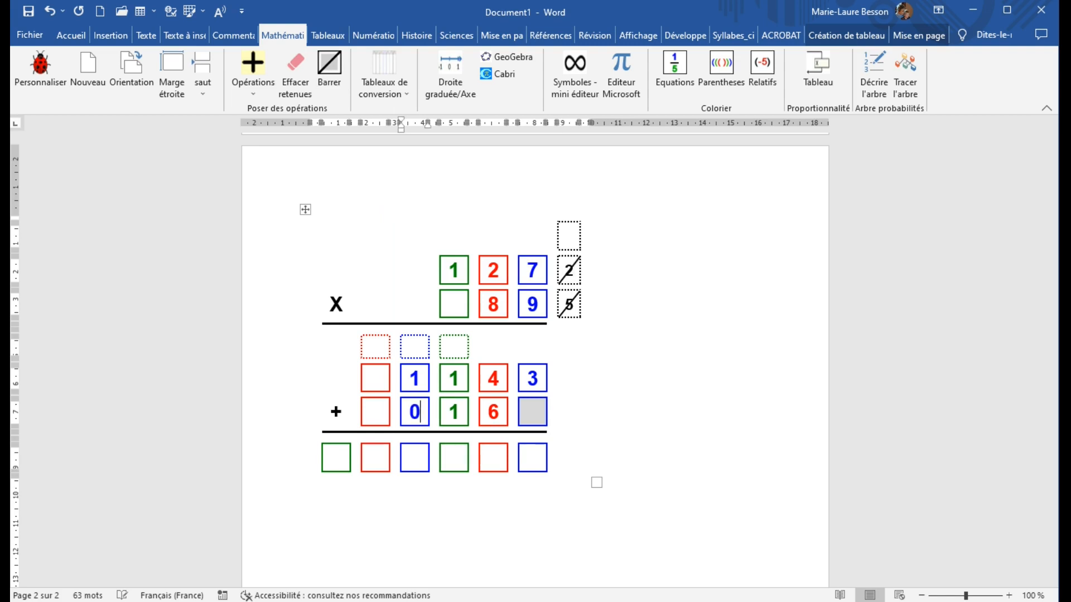
{"action": "left_click", "coordinate": [375, 412]}
{"action": "type", "text": "1"}
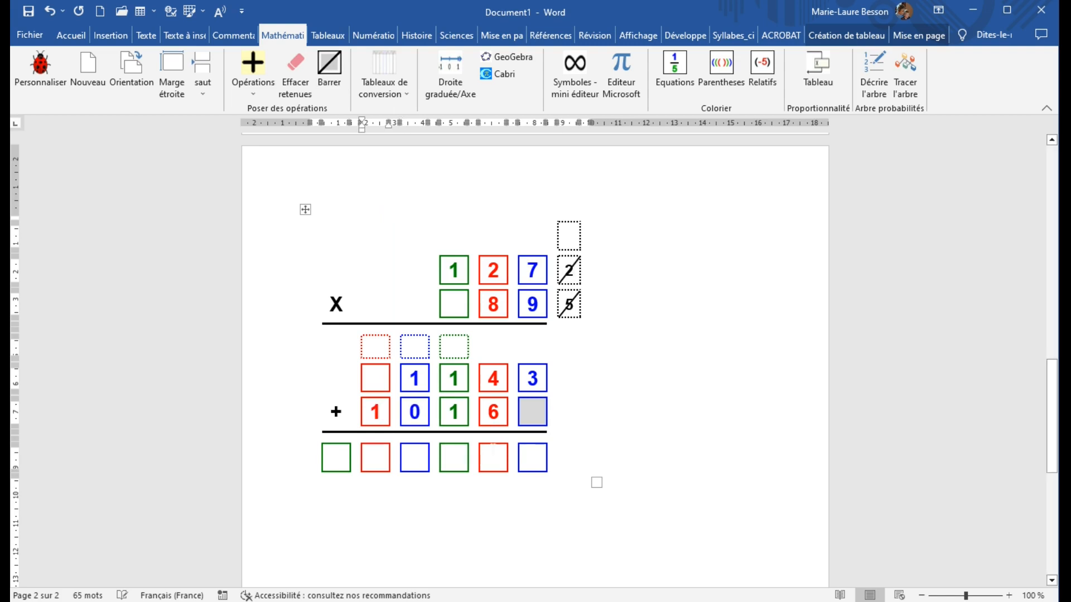
Fill in the final product 11303 of the one-column multiplication, with carry 1 above the hundreds of the partial products.
{"action": "left_click", "coordinate": [536, 461]}
{"action": "type", "text": "3"}
{"action": "left_click", "coordinate": [496, 464]}
{"action": "type", "text": "0"}
{"action": "left_click", "coordinate": [455, 348]}
{"action": "type", "text": "1"}
{"action": "left_click", "coordinate": [454, 457]}
{"action": "type", "text": "3"}
{"action": "left_click", "coordinate": [429, 467]}
{"action": "type", "text": "1"}
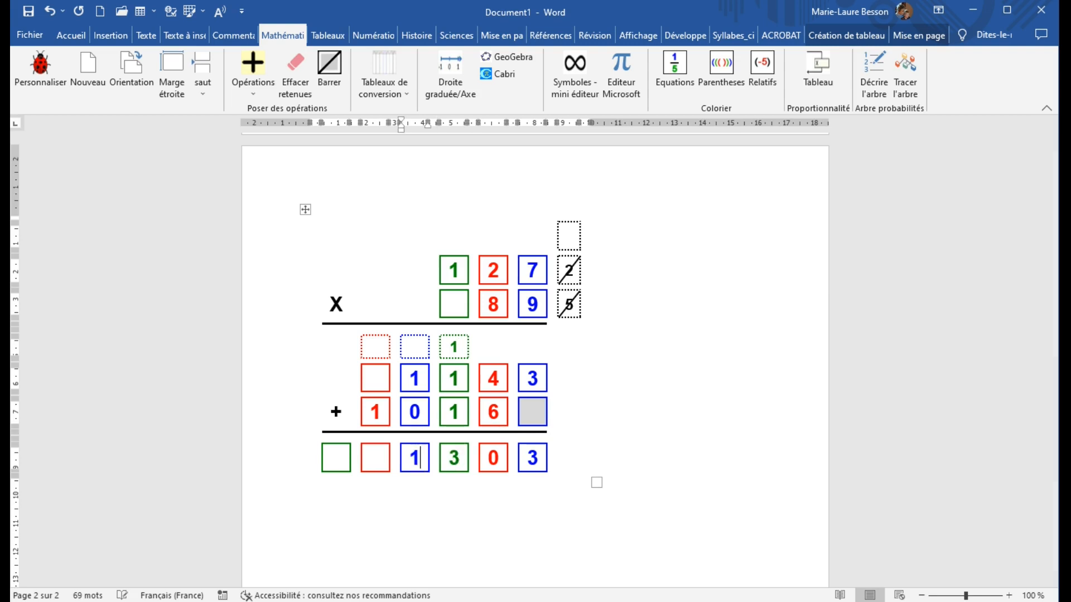
{"action": "left_click", "coordinate": [376, 458]}
{"action": "type", "text": "1"}
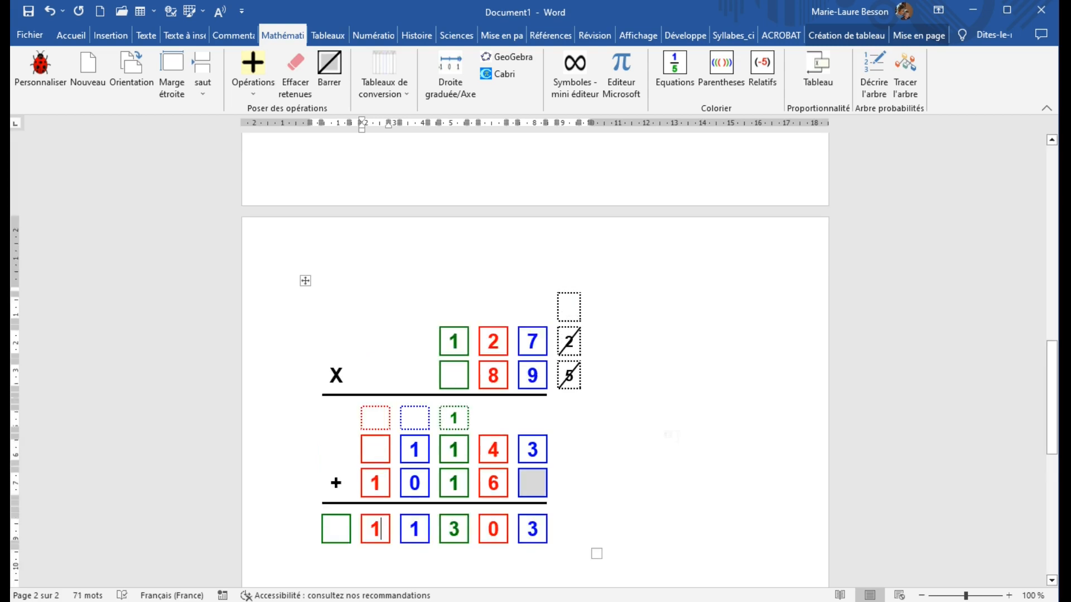
Compare the different carry layouts of the solved 127 × 89 multiplications across the document.
{"action": "scroll", "coordinate": [535, 363], "scroll_direction": "up", "scroll_amount": 7}
{"action": "scroll", "coordinate": [536, 362], "scroll_direction": "up", "scroll_amount": 7}
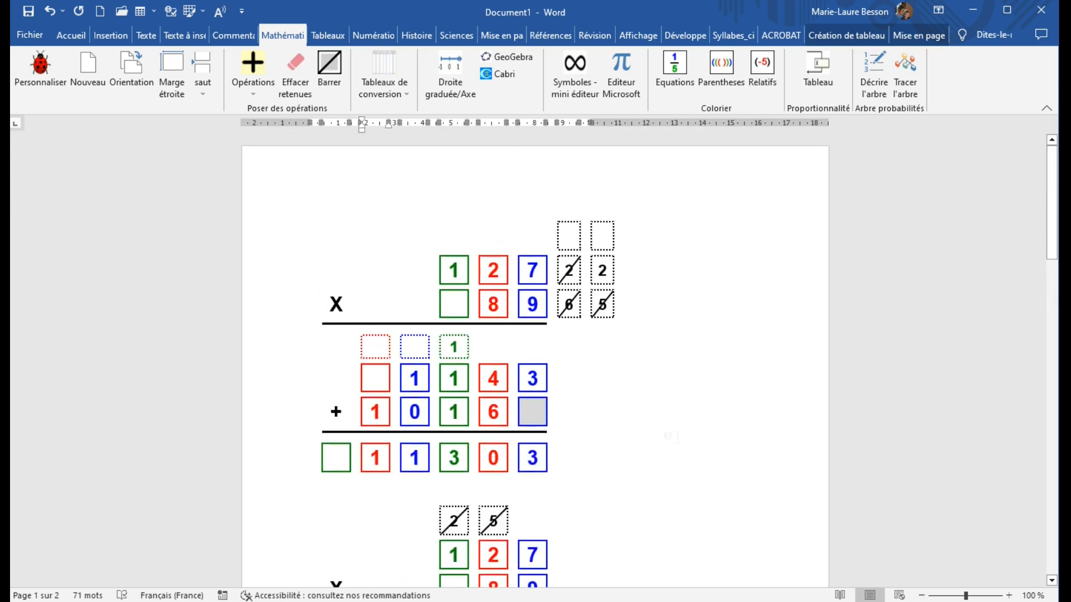
{"action": "scroll", "coordinate": [535, 362], "scroll_direction": "down", "scroll_amount": 2}
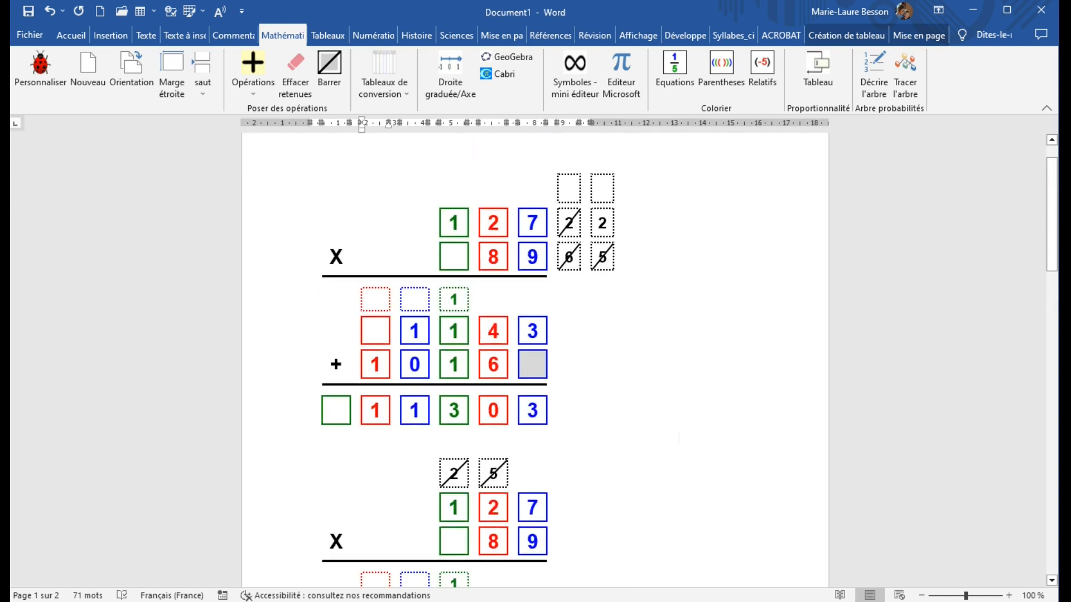
{"action": "scroll", "coordinate": [535, 362], "scroll_direction": "down", "scroll_amount": 1}
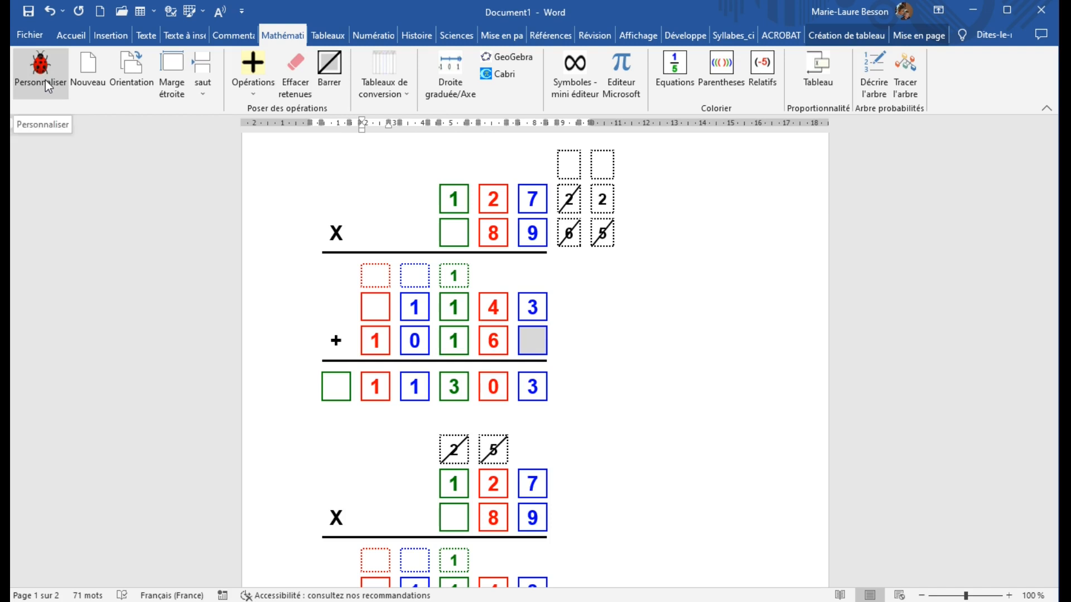
{"action": "scroll", "coordinate": [636, 341], "scroll_direction": "up", "scroll_amount": 2}
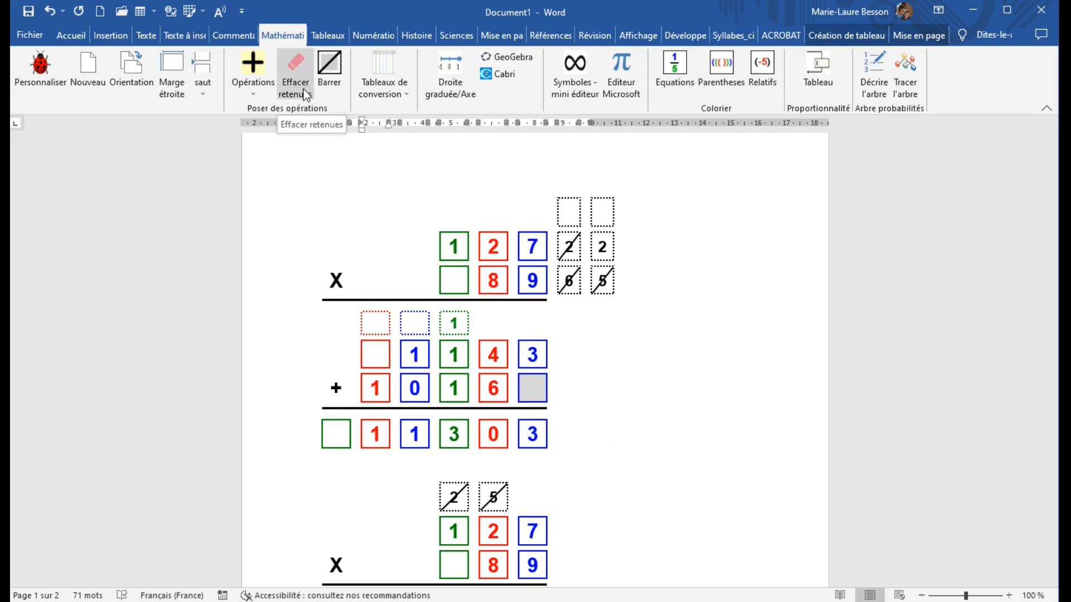
{"action": "scroll", "coordinate": [666, 260], "scroll_direction": "down", "scroll_amount": 6}
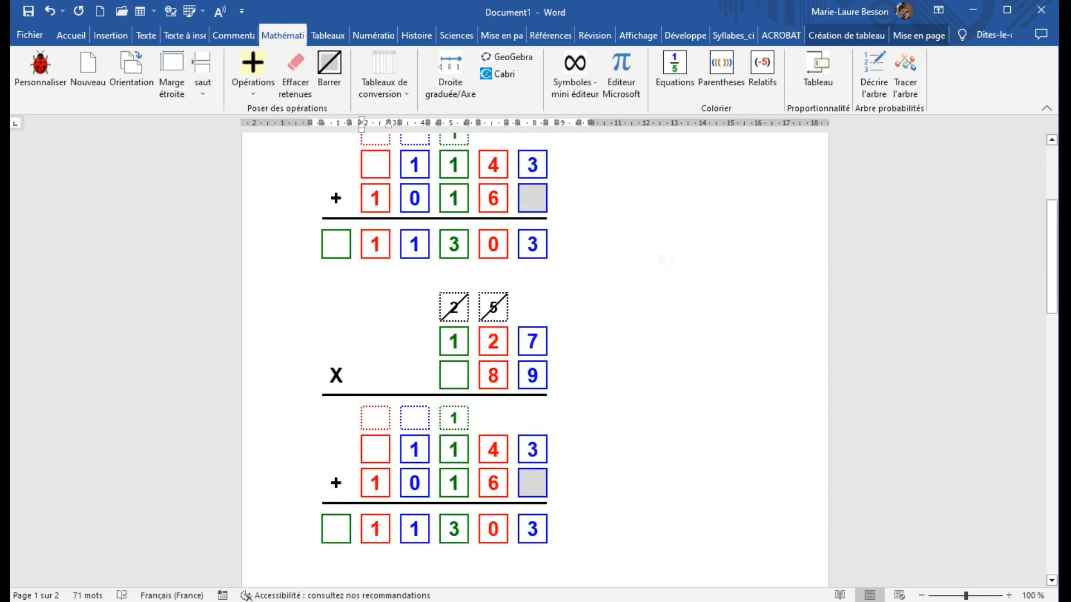
{"action": "scroll", "coordinate": [665, 261], "scroll_direction": "down", "scroll_amount": 2}
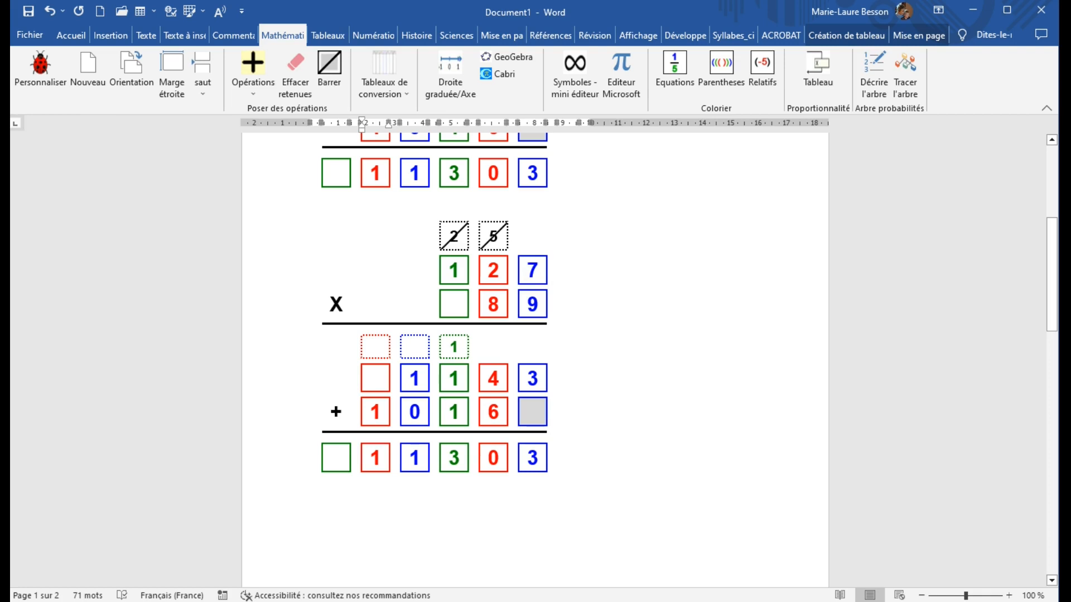
{"action": "scroll", "coordinate": [557, 255], "scroll_direction": "down", "scroll_amount": 16}
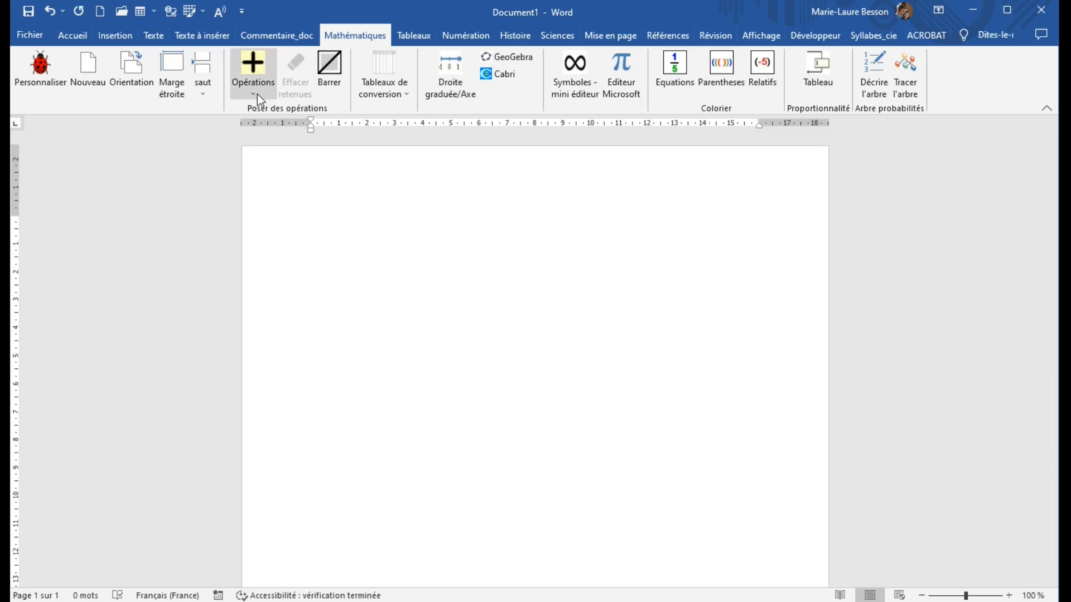
{"action": "left_click", "coordinate": [256, 94]}
{"action": "mouse_move", "coordinate": [266, 222]}
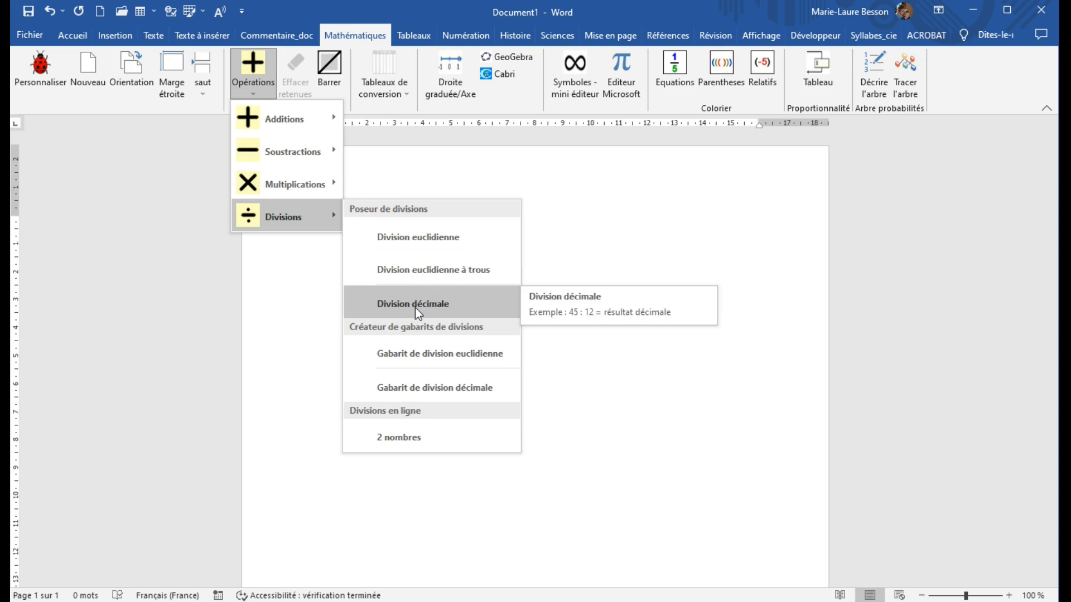
{"action": "left_click", "coordinate": [573, 189]}
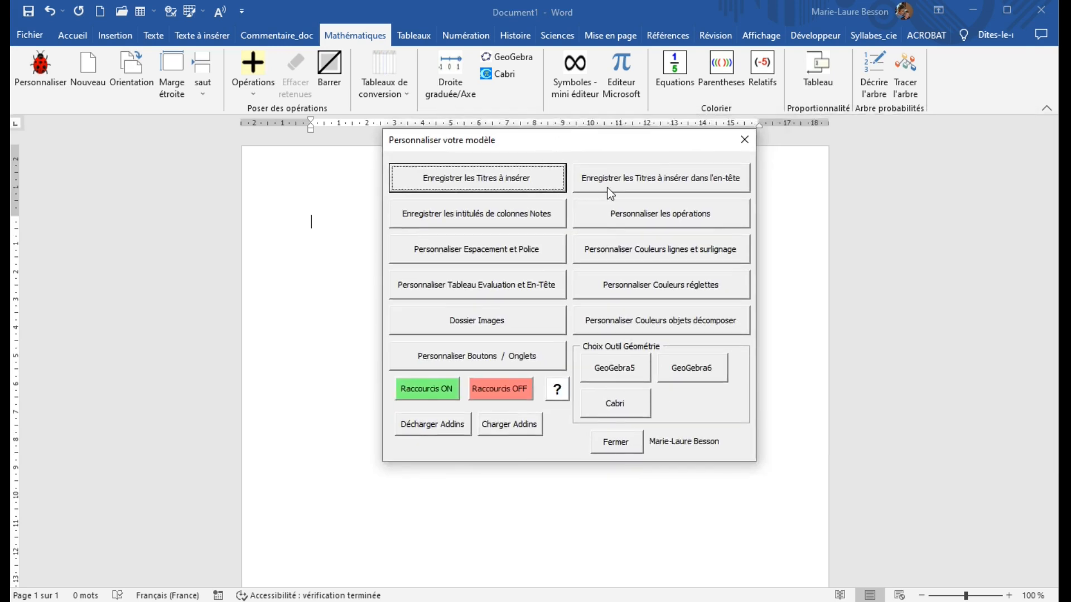
Set the division options to create the divisor's table (Créer la table du diviseur: Oui) and save the operation settings.
{"action": "left_click", "coordinate": [643, 216]}
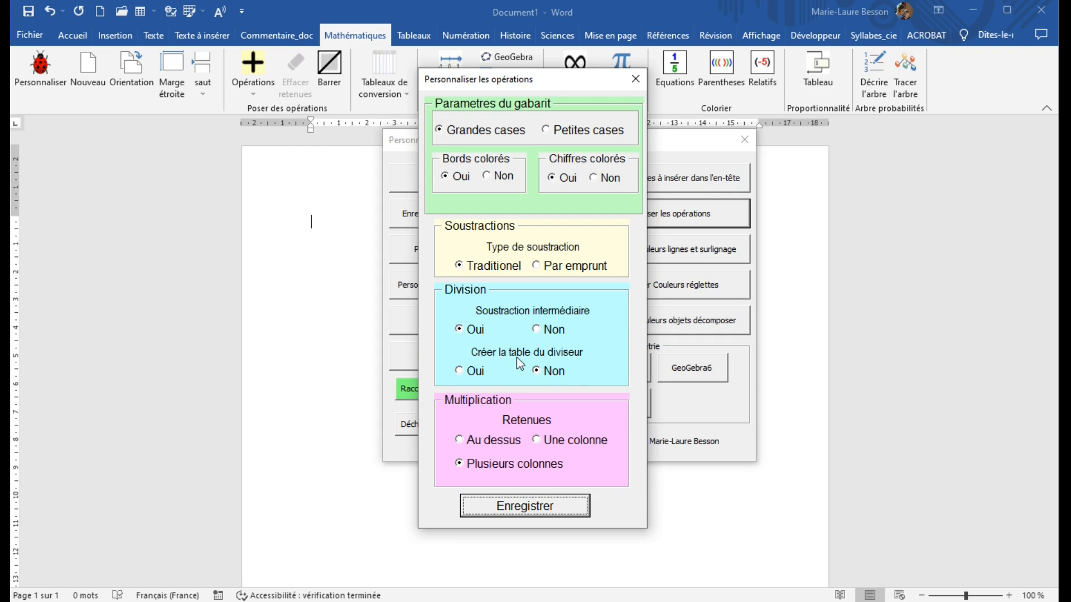
{"action": "left_click", "coordinate": [464, 373]}
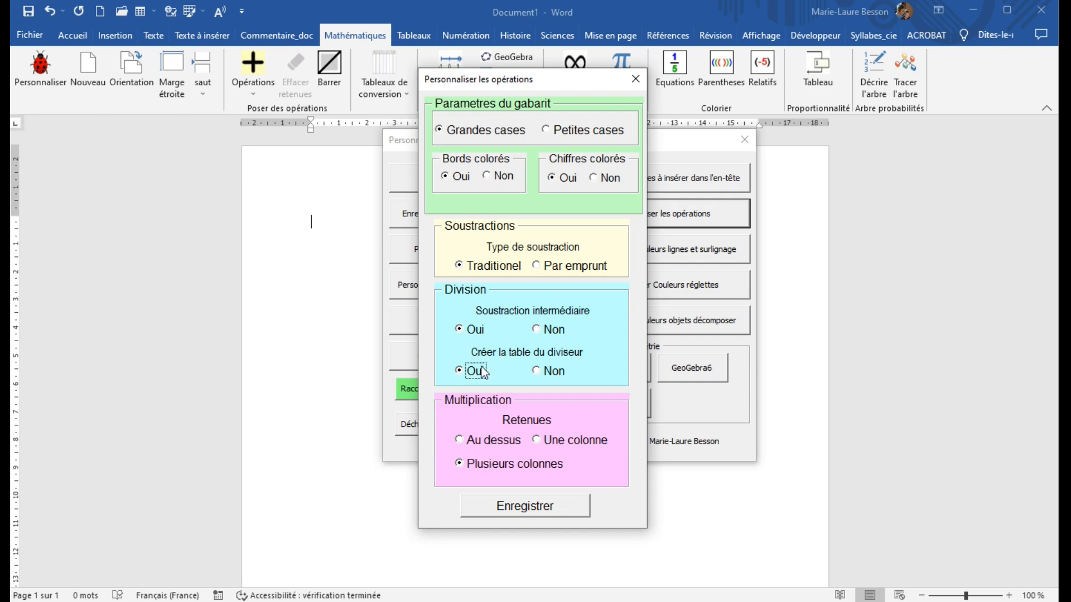
{"action": "left_click", "coordinate": [524, 506]}
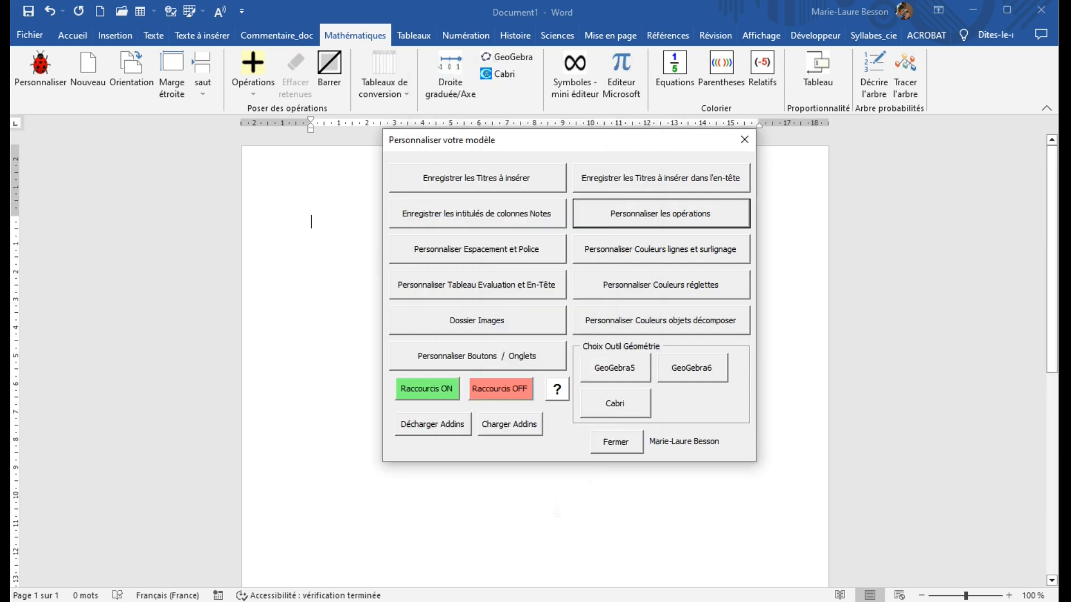
{"action": "left_click", "coordinate": [614, 441]}
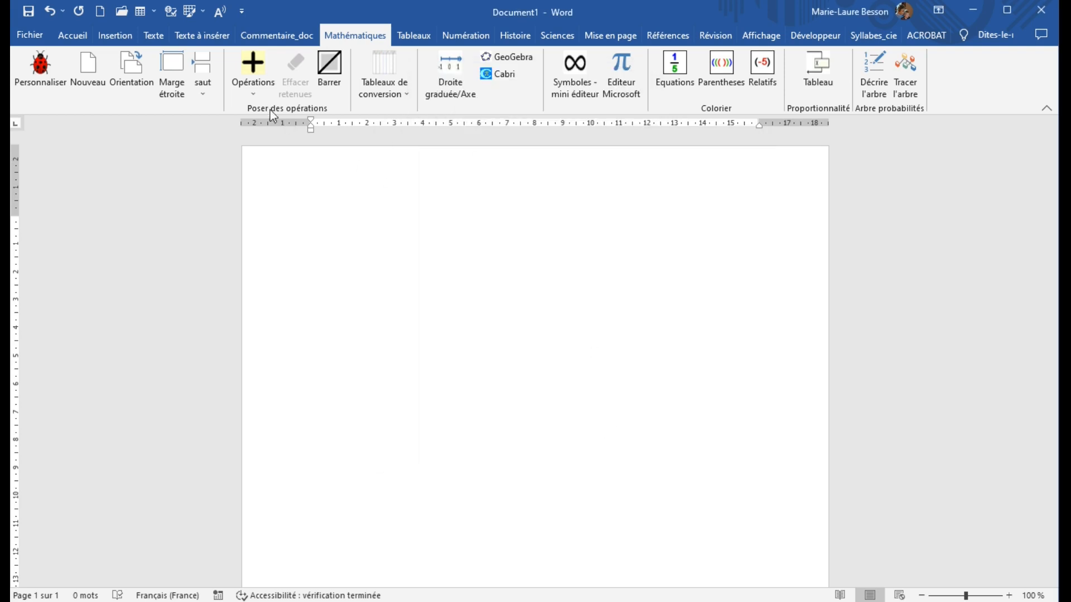
Lay out the Euclidean division 783 : 12 with large boxes, coloured borders and digits, intermediate subtractions and the divisor's table.
{"action": "left_click", "coordinate": [260, 92]}
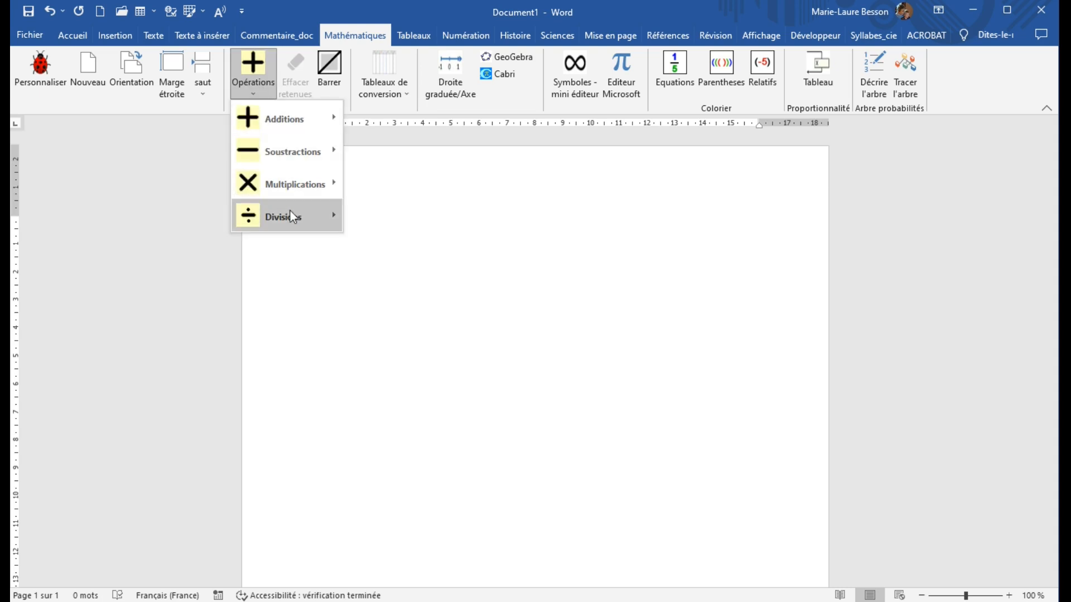
{"action": "mouse_move", "coordinate": [290, 211]}
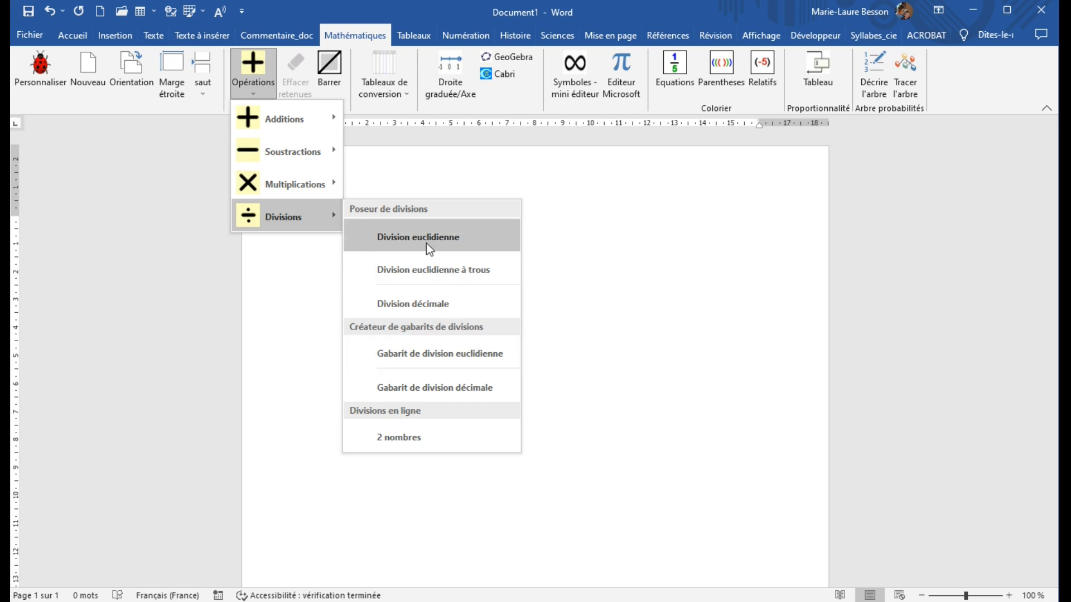
{"action": "left_click", "coordinate": [441, 245]}
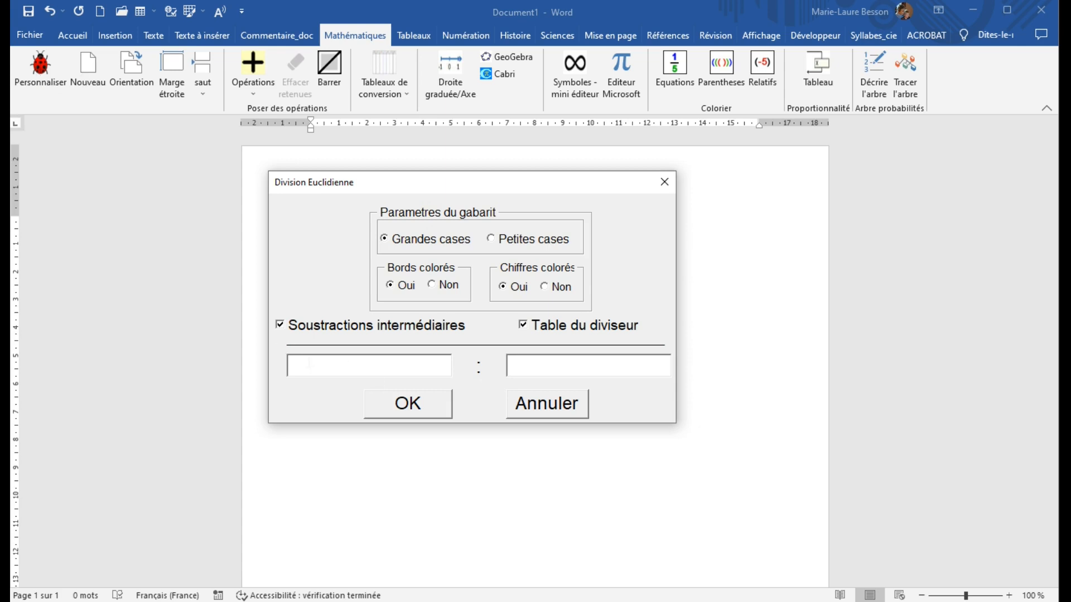
{"action": "type", "text": "78"}
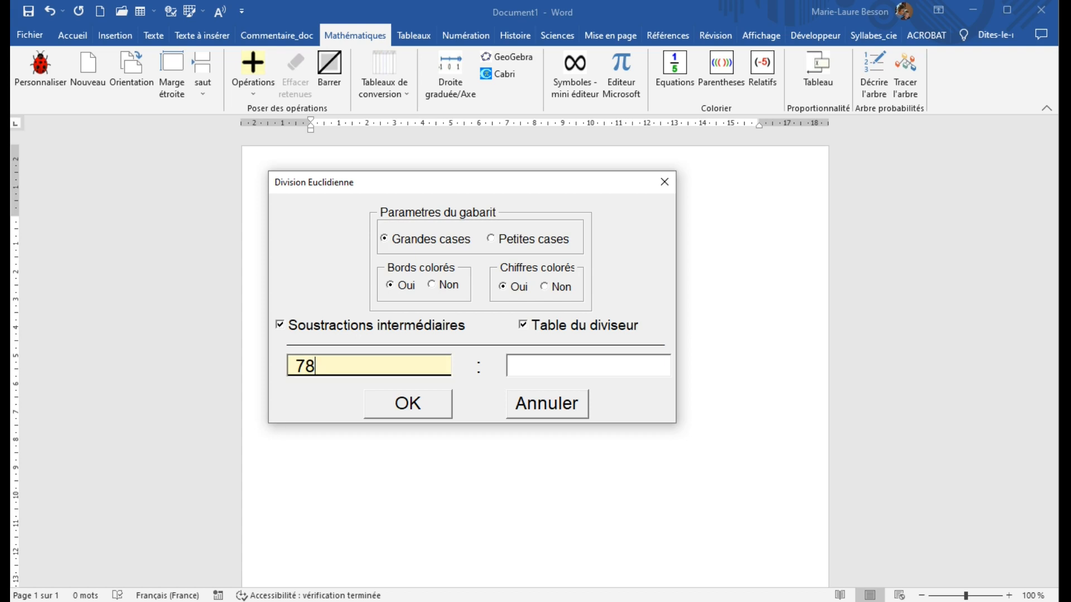
{"action": "type", "text": "3"}
{"action": "left_click", "coordinate": [518, 366]}
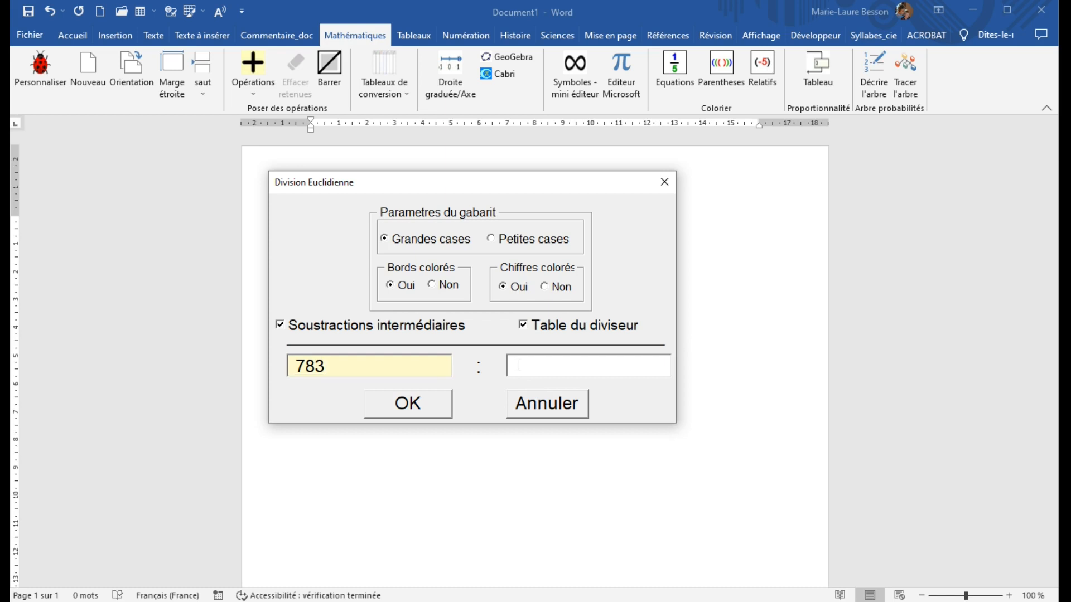
{"action": "type", "text": "12"}
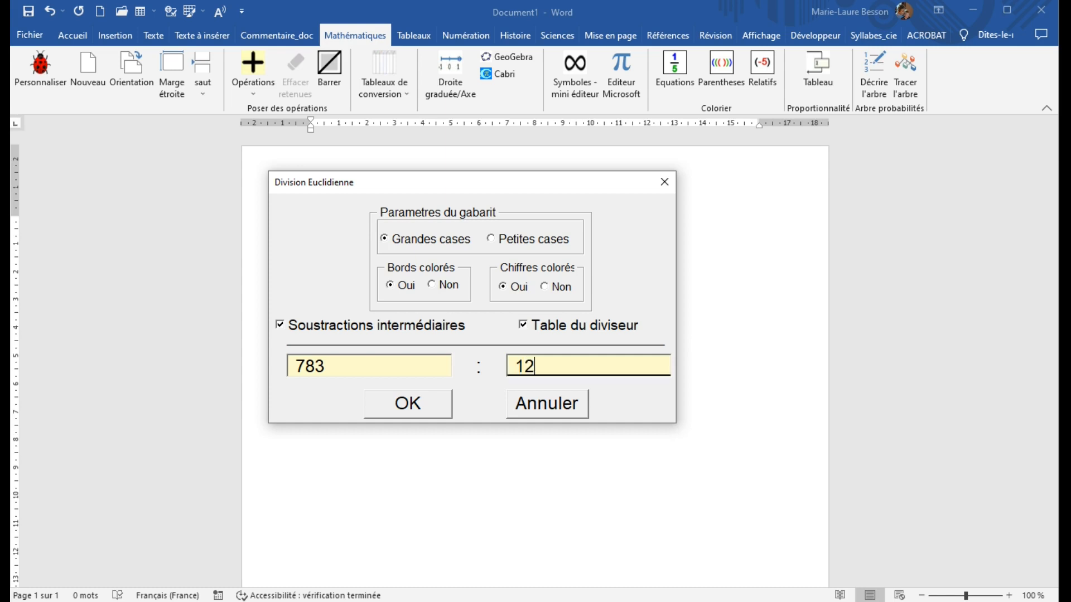
{"action": "left_click", "coordinate": [428, 411]}
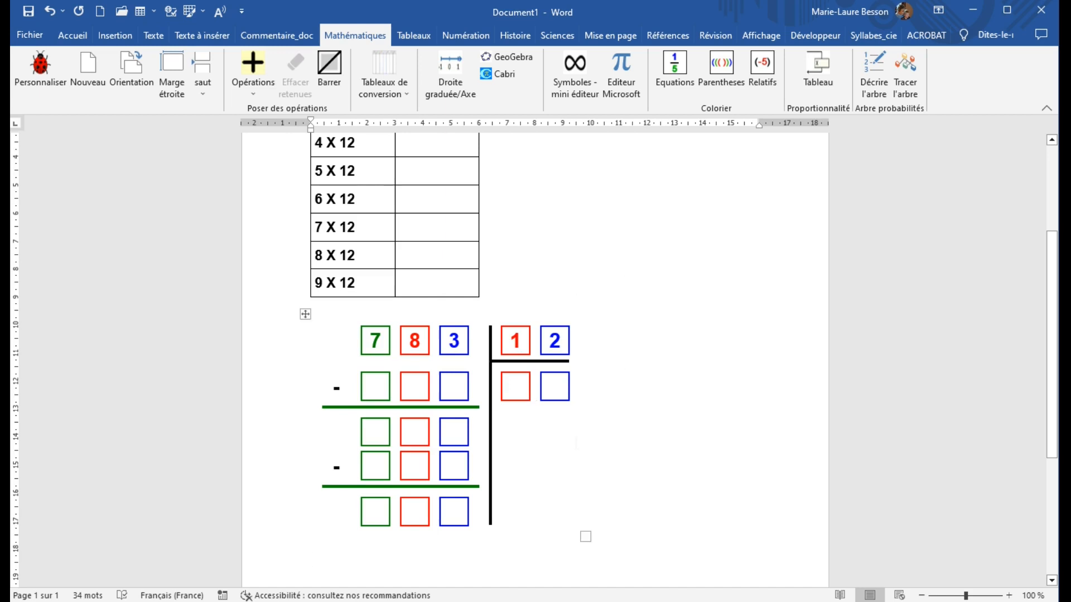
Insert a page break below the 783 : 12 division to start a new page.
{"action": "scroll", "coordinate": [536, 357], "scroll_direction": "down", "scroll_amount": 7}
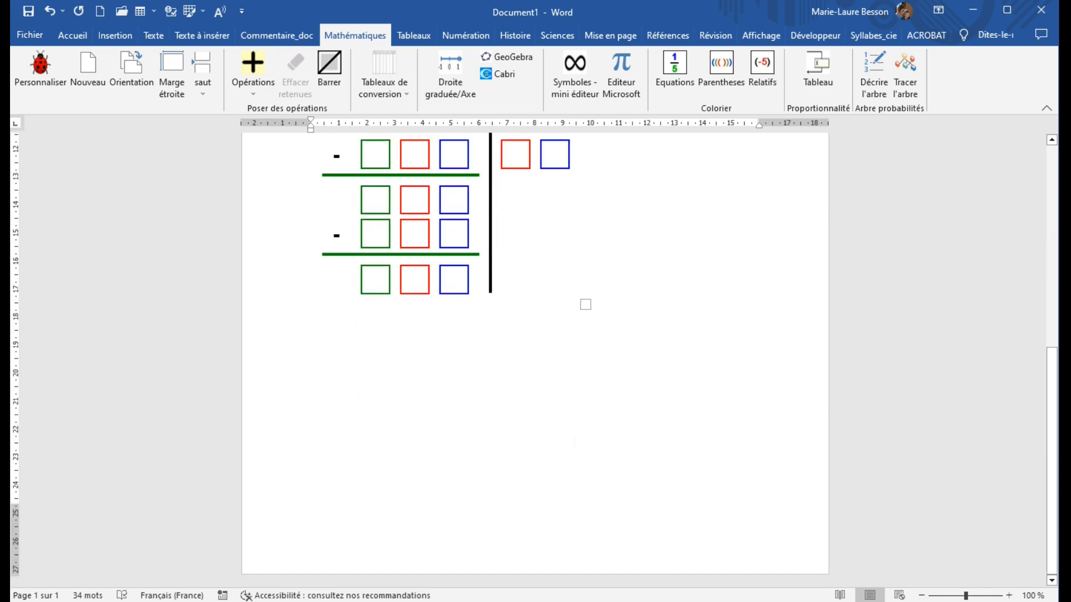
{"action": "left_click", "coordinate": [209, 92]}
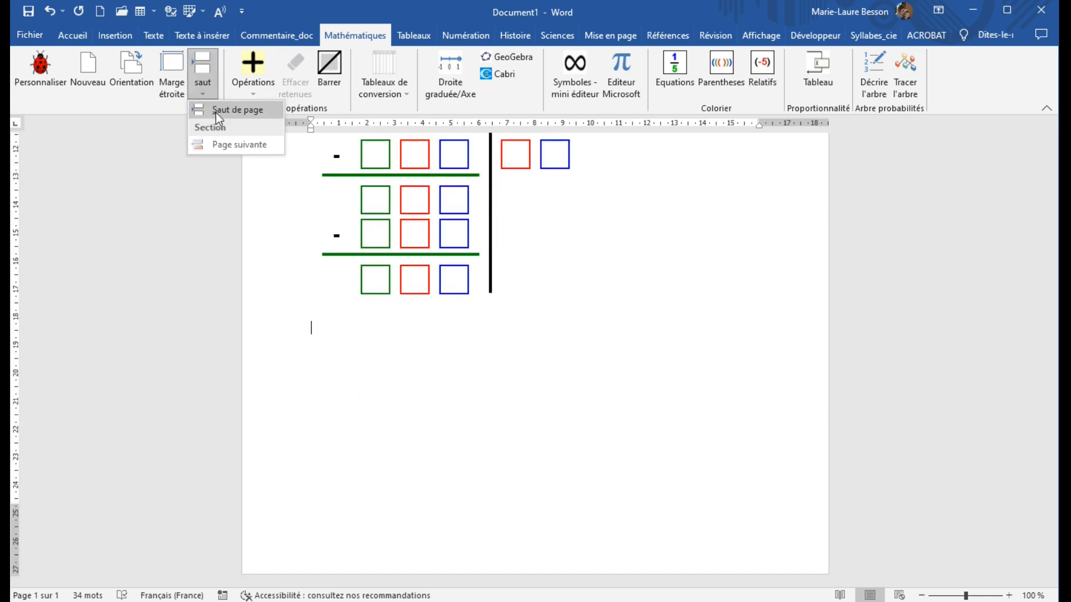
{"action": "left_click", "coordinate": [216, 113]}
{"action": "scroll", "coordinate": [525, 286], "scroll_direction": "down", "scroll_amount": 4}
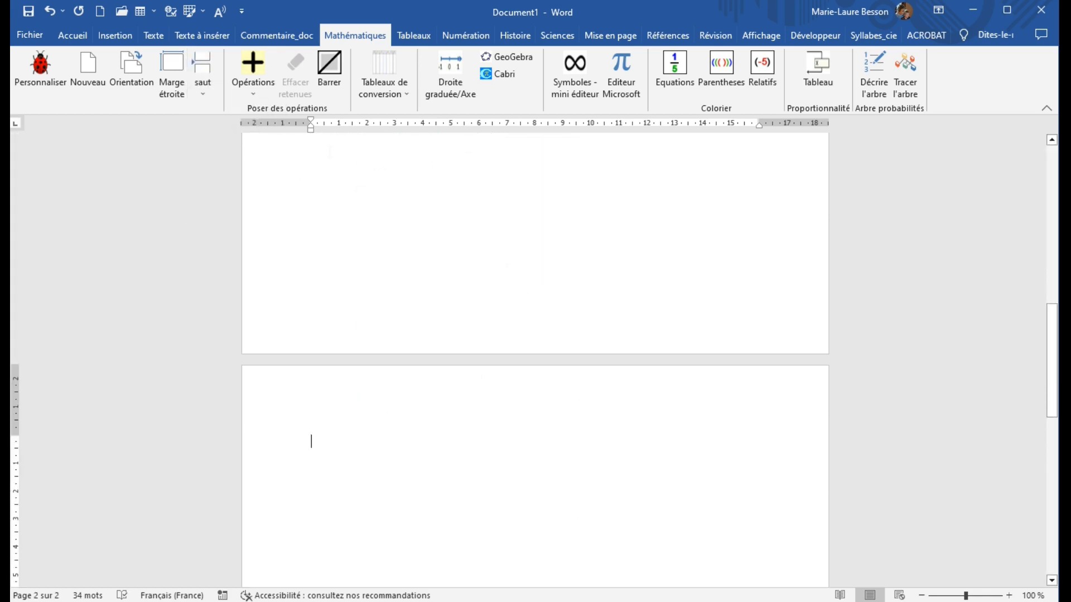
Start a decimal division on the new page with intermediate subtractions and the divisor's table turned off.
{"action": "left_click", "coordinate": [260, 86]}
{"action": "mouse_move", "coordinate": [286, 216]}
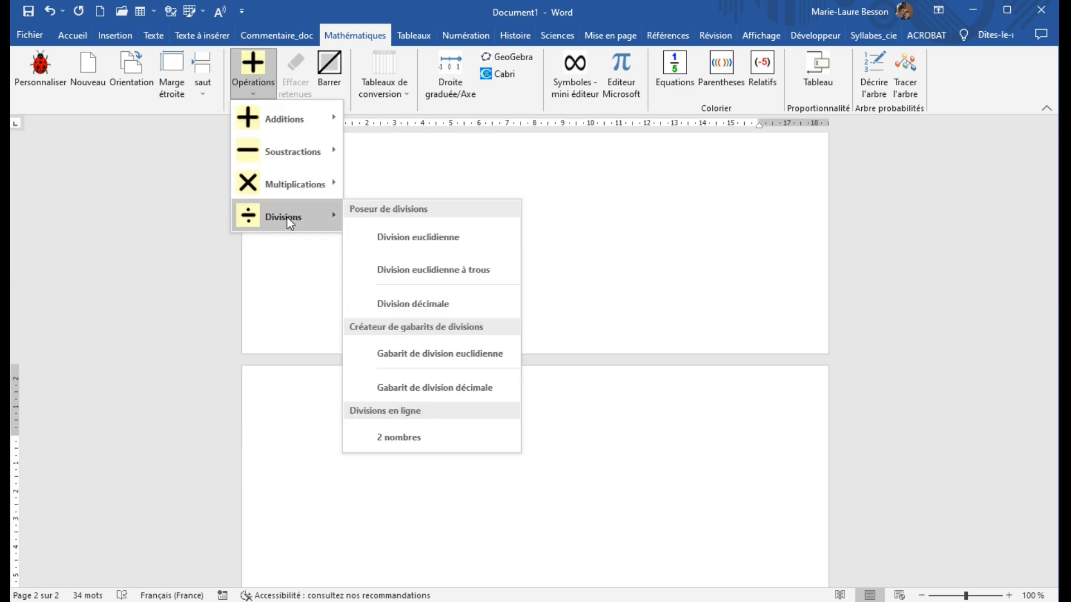
{"action": "left_click", "coordinate": [447, 308]}
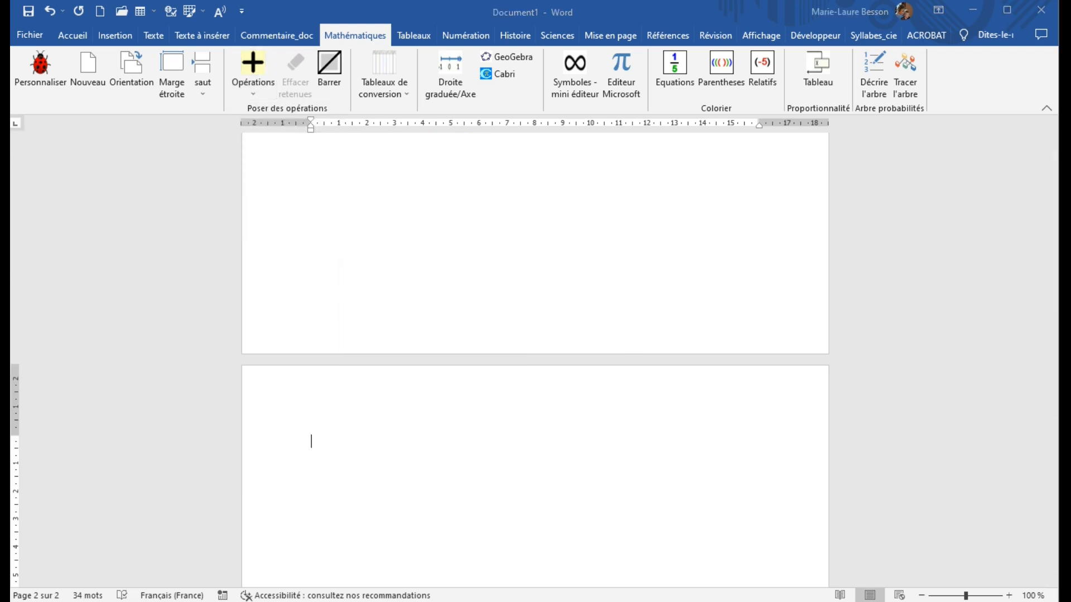
{"action": "left_click_drag", "start_coordinate": [592, 158], "coordinate": [550, 180]}
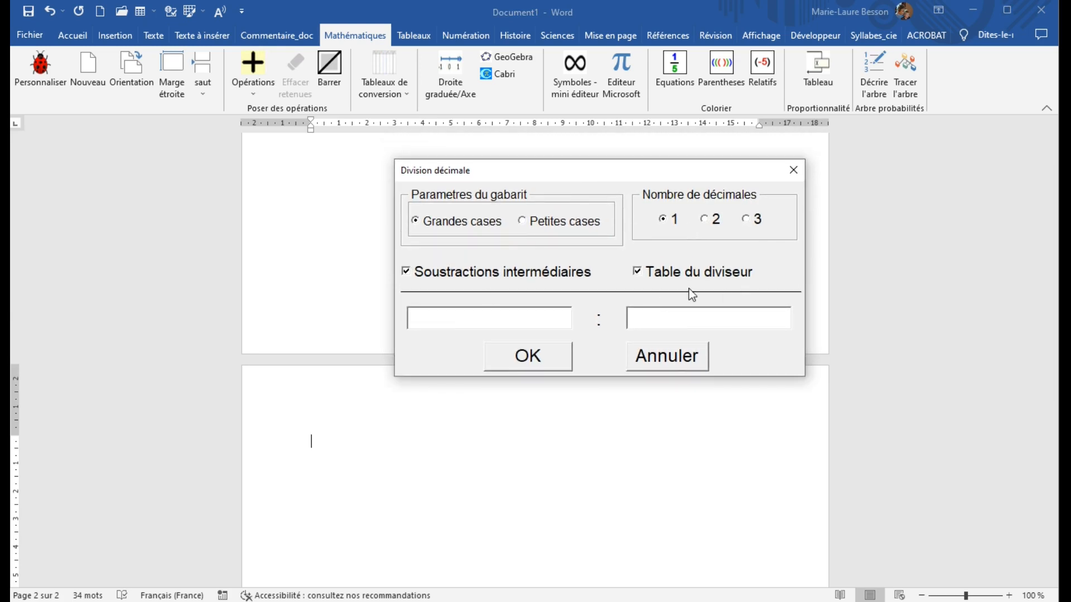
{"action": "left_click", "coordinate": [652, 273]}
{"action": "left_click", "coordinate": [406, 271]}
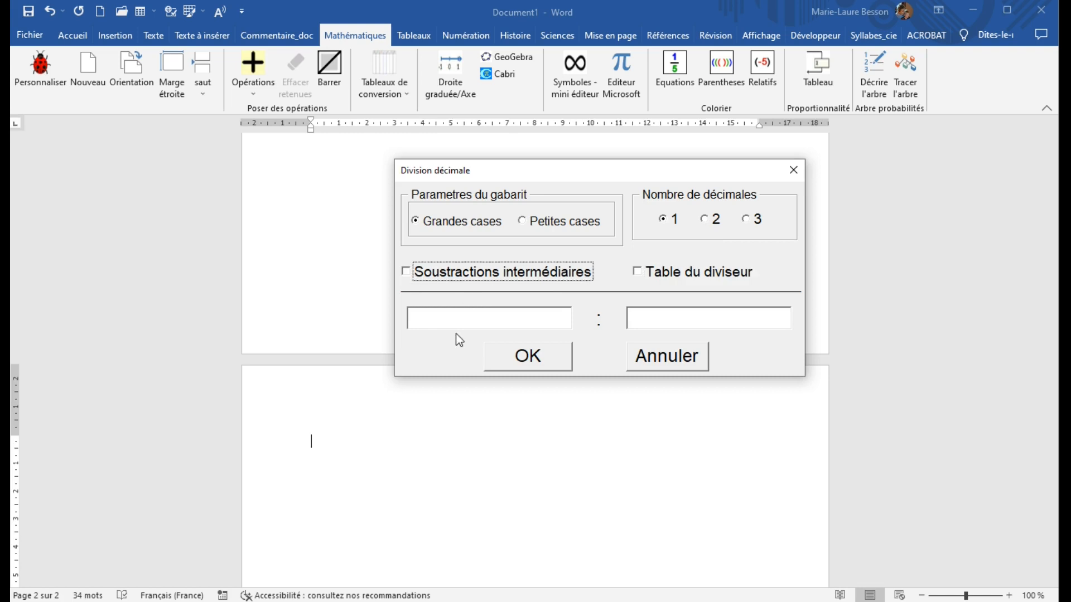
Lay out the decimal division 123,45 : 7,8 with large boxes and 1 decimal place.
{"action": "left_click", "coordinate": [439, 317]}
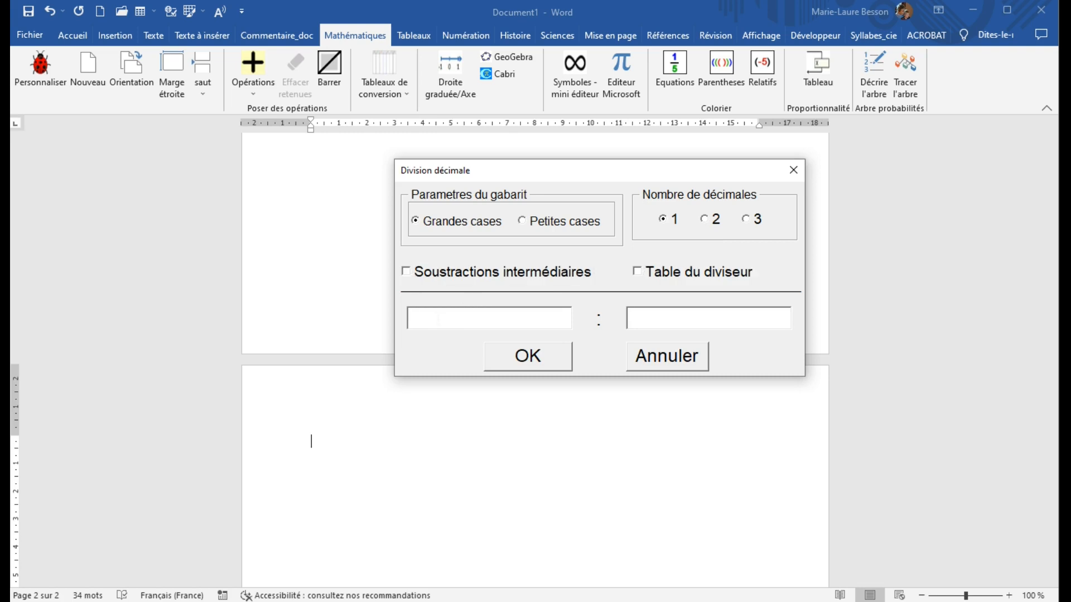
{"action": "type", "text": "123,45"}
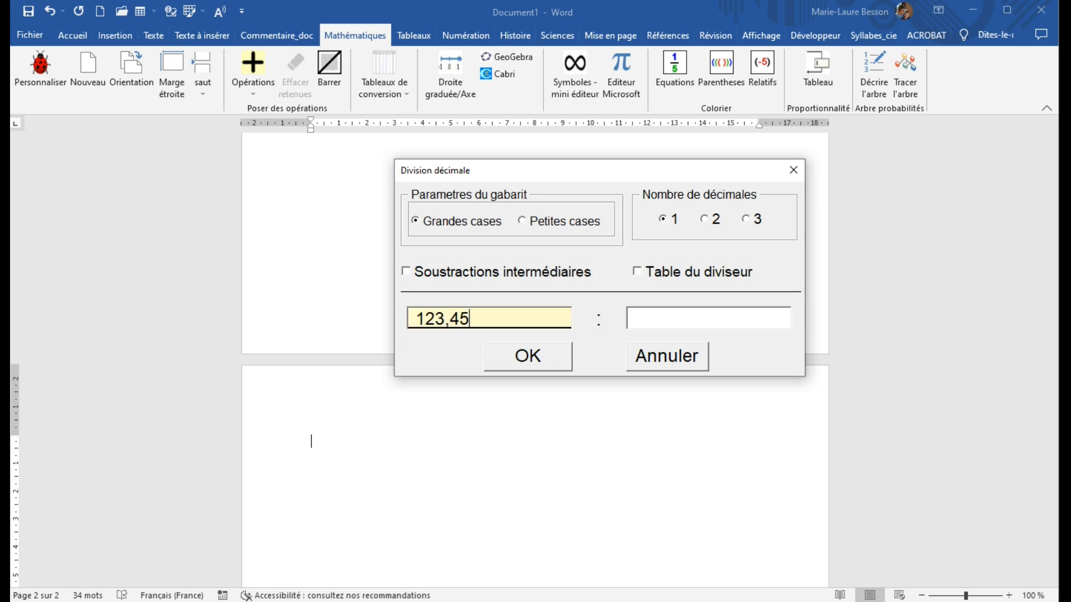
{"action": "left_click", "coordinate": [666, 319]}
{"action": "type", "text": "7"}
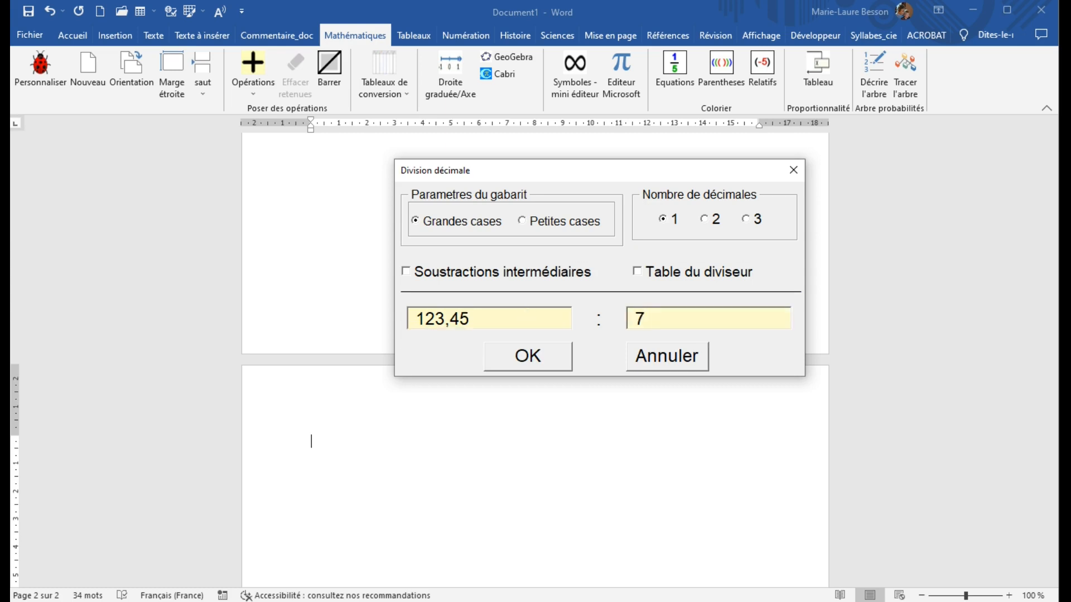
{"action": "type", "text": ",8"}
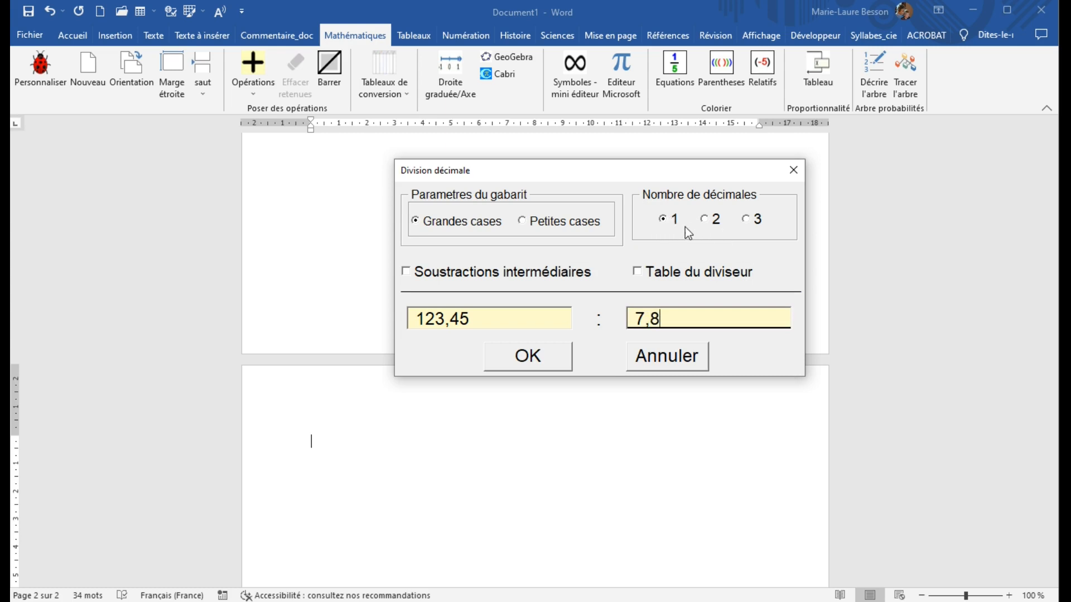
{"action": "left_click", "coordinate": [550, 360]}
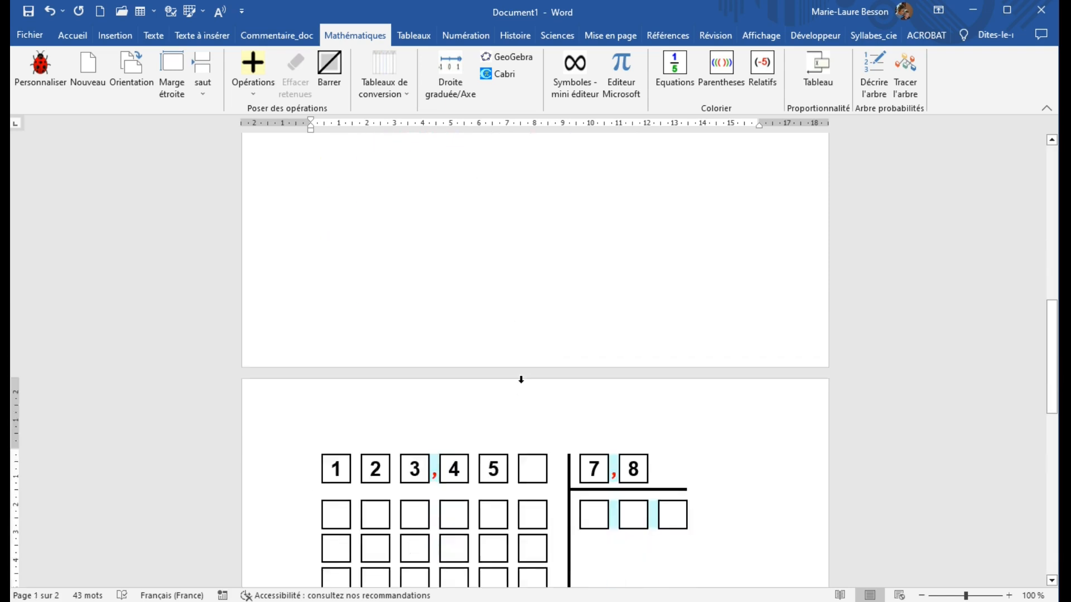
Compare the layout of the decimal division with that of the Euclidean division 783 : 12.
{"action": "scroll", "coordinate": [521, 383], "scroll_direction": "down", "scroll_amount": 4}
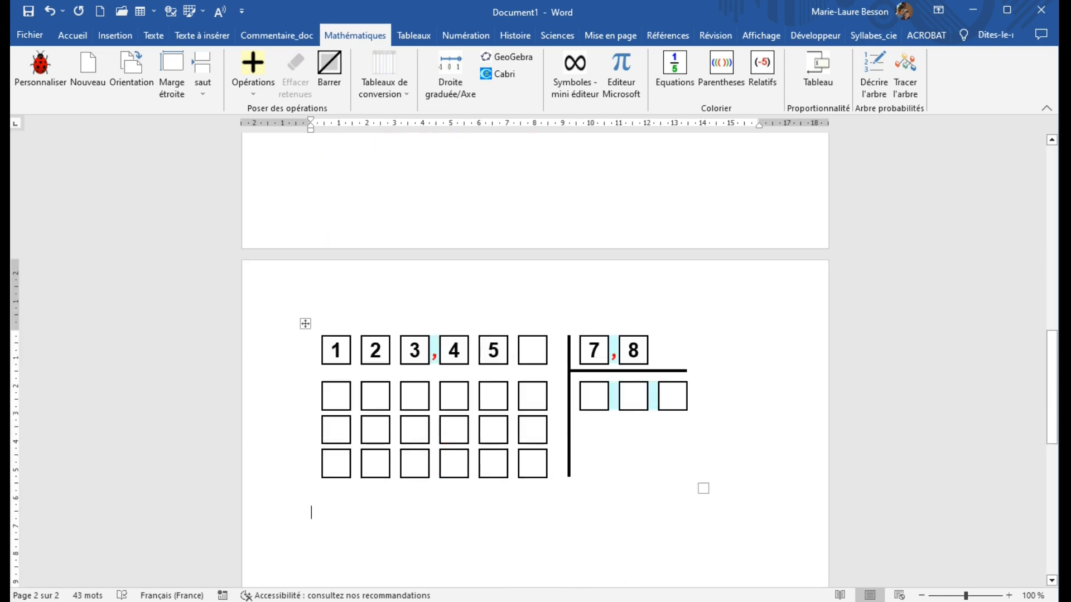
{"action": "scroll", "coordinate": [482, 385], "scroll_direction": "up", "scroll_amount": 2}
{"action": "scroll", "coordinate": [481, 385], "scroll_direction": "up", "scroll_amount": 15}
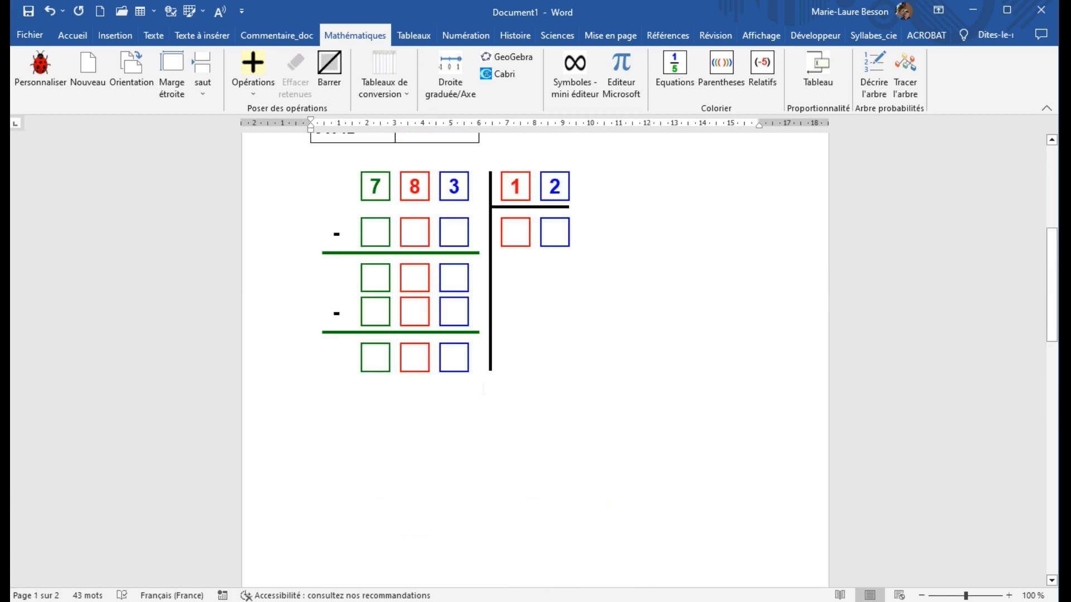
{"action": "scroll", "coordinate": [483, 389], "scroll_direction": "down", "scroll_amount": 15}
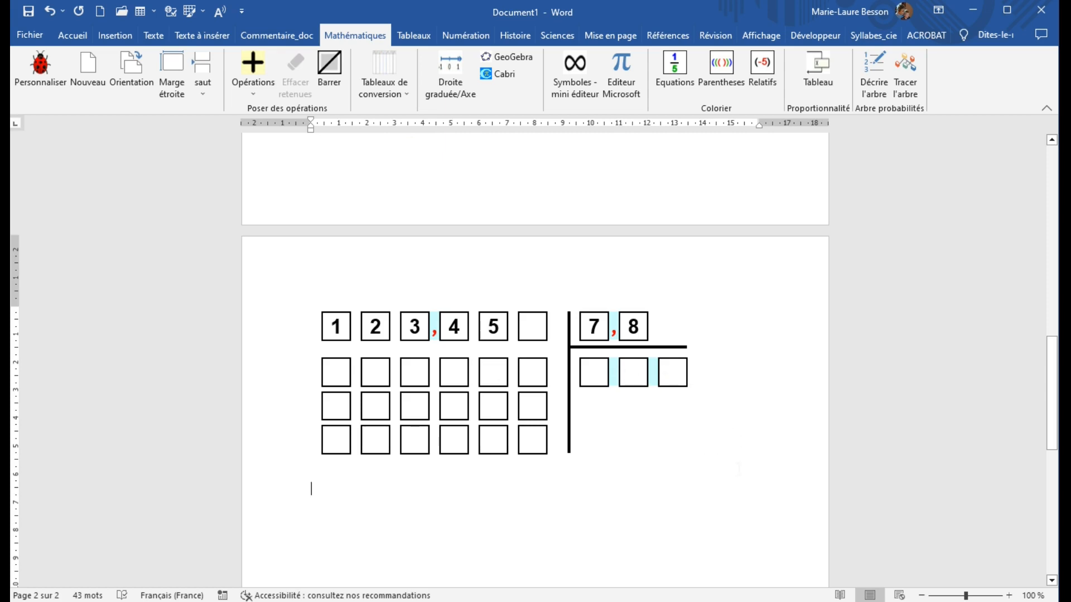
{"action": "scroll", "coordinate": [739, 468], "scroll_direction": "down", "scroll_amount": 9}
{"action": "scroll", "coordinate": [738, 469], "scroll_direction": "up", "scroll_amount": 8}
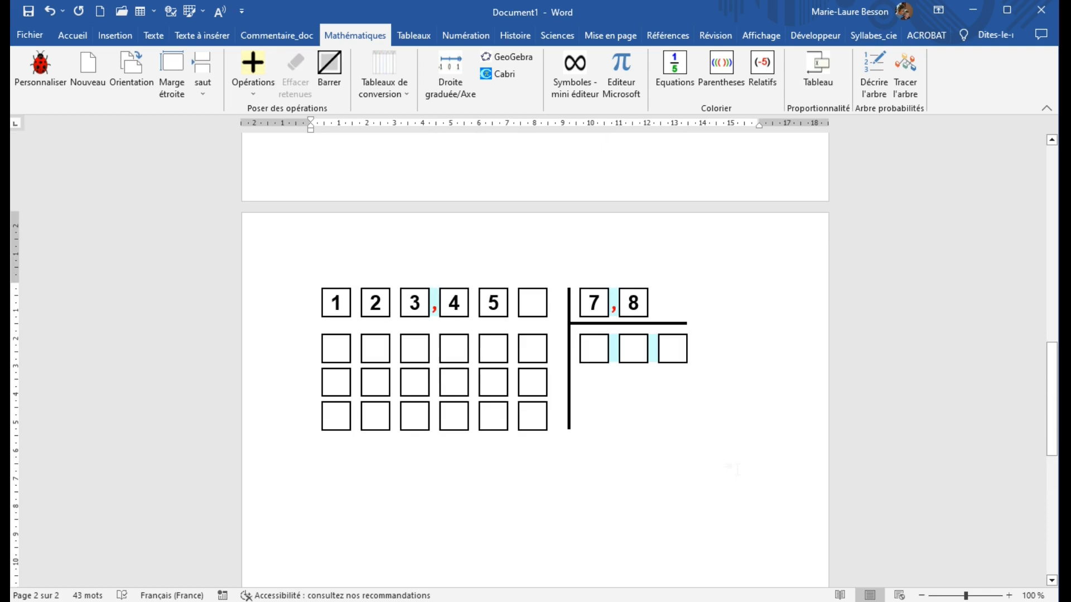
{"action": "scroll", "coordinate": [737, 469], "scroll_direction": "up", "scroll_amount": 8}
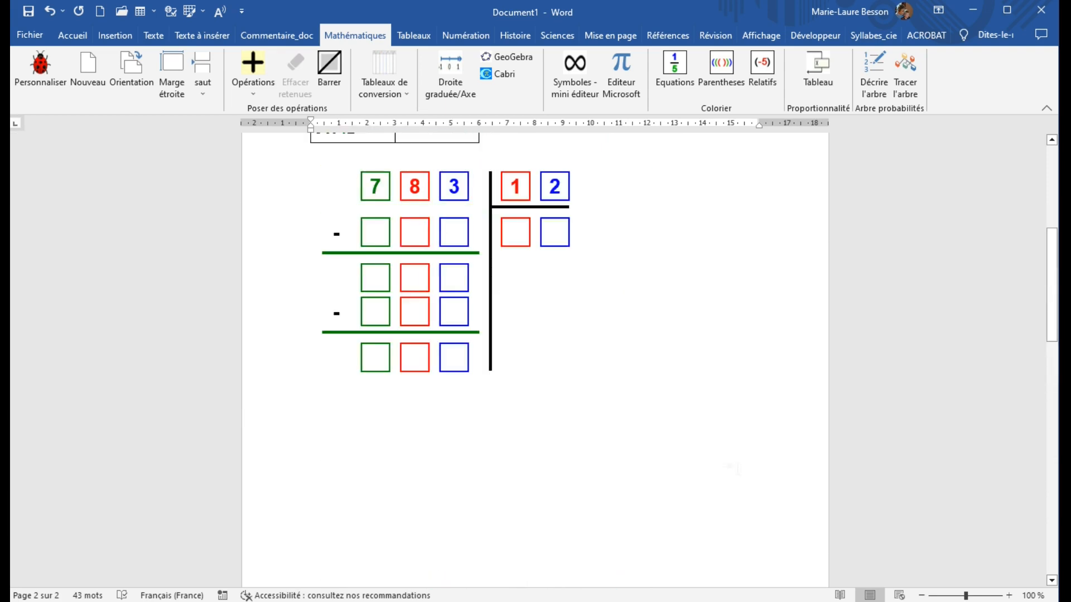
{"action": "scroll", "coordinate": [734, 469], "scroll_direction": "up", "scroll_amount": 1}
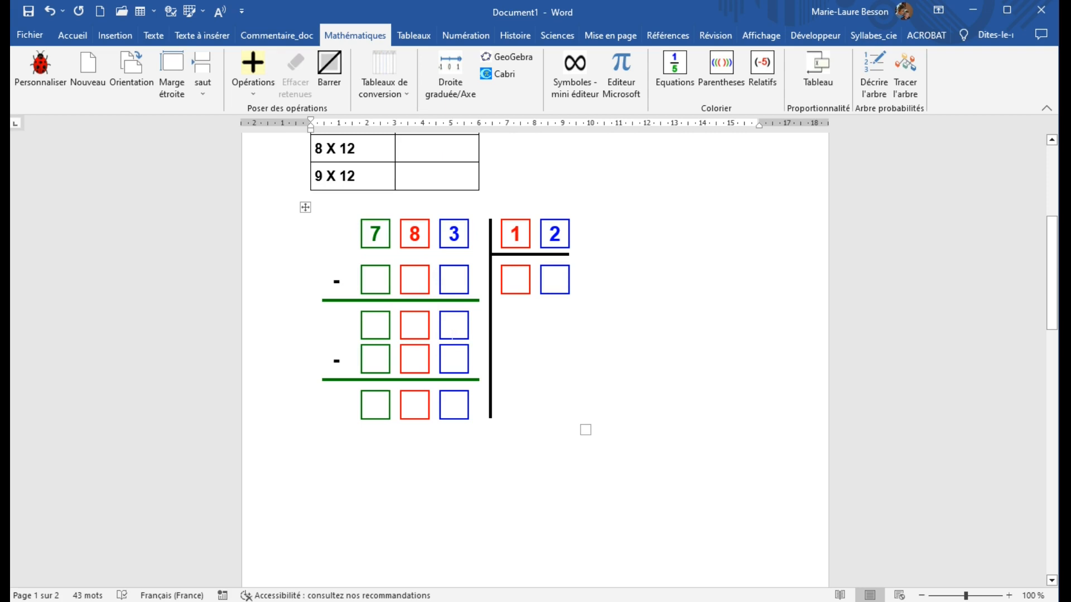
Locate the narrow carry cells in the second intermediate subtraction of 783 : 12 and enter 1 before the lower row's tens box.
{"action": "left_click", "coordinate": [396, 326]}
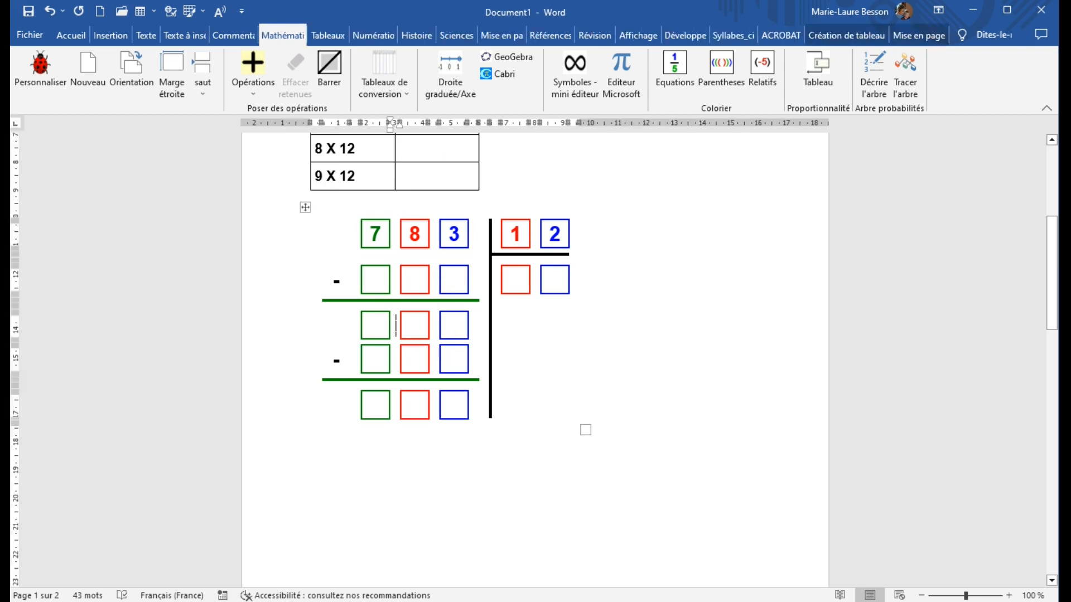
{"action": "left_click", "coordinate": [435, 326]}
{"action": "left_click", "coordinate": [435, 360]}
{"action": "left_click", "coordinate": [397, 357]}
{"action": "type", "text": "1"}
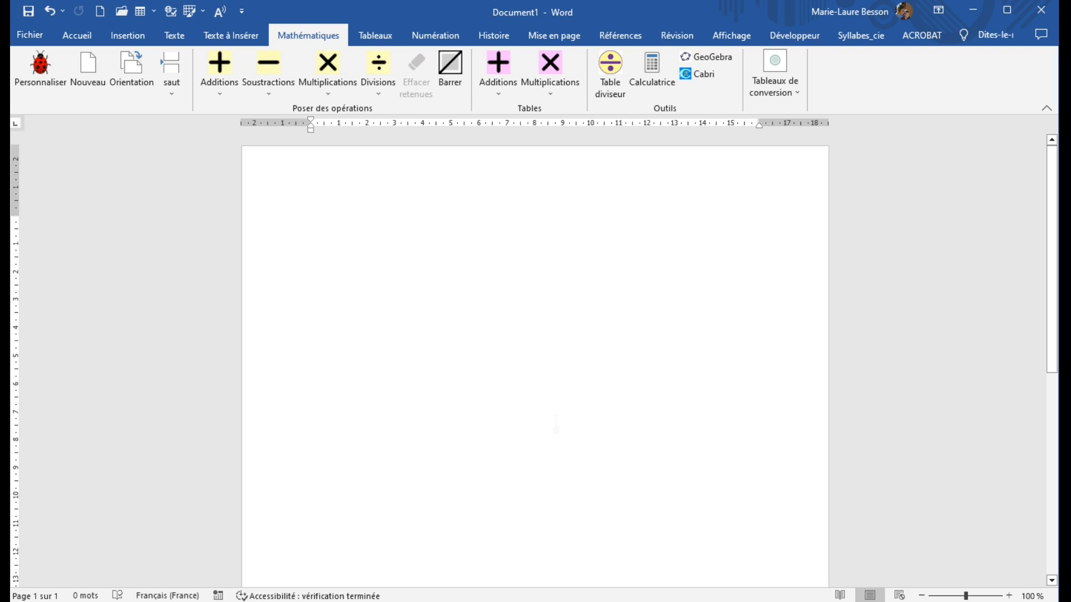
Show the divisor's multiplication table for 32 and place its window beside the page.
{"action": "left_click", "coordinate": [614, 77]}
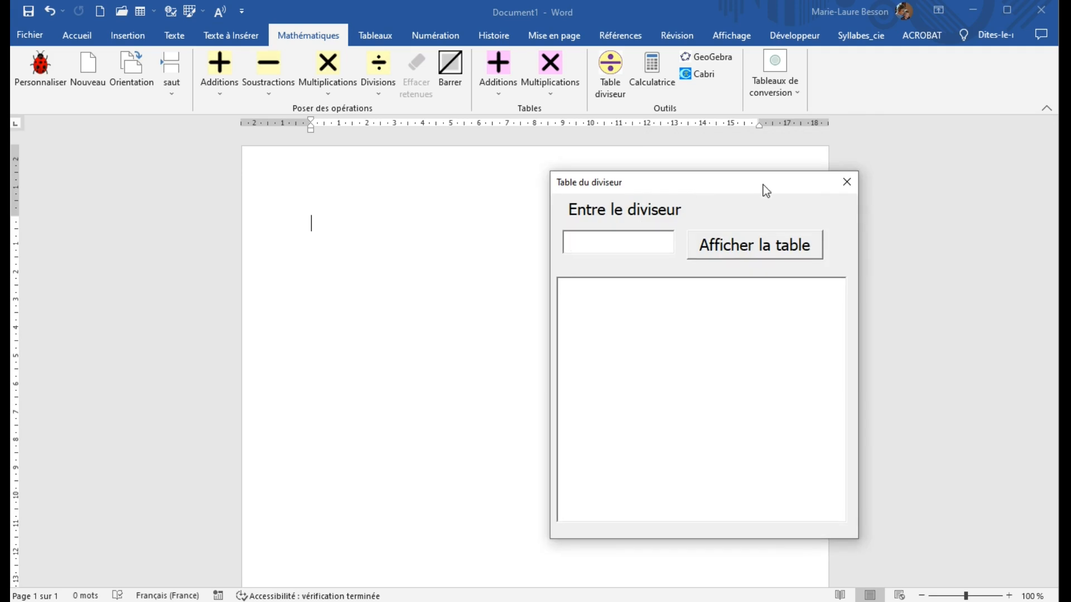
{"action": "type", "text": "32"}
{"action": "left_click", "coordinate": [763, 255]}
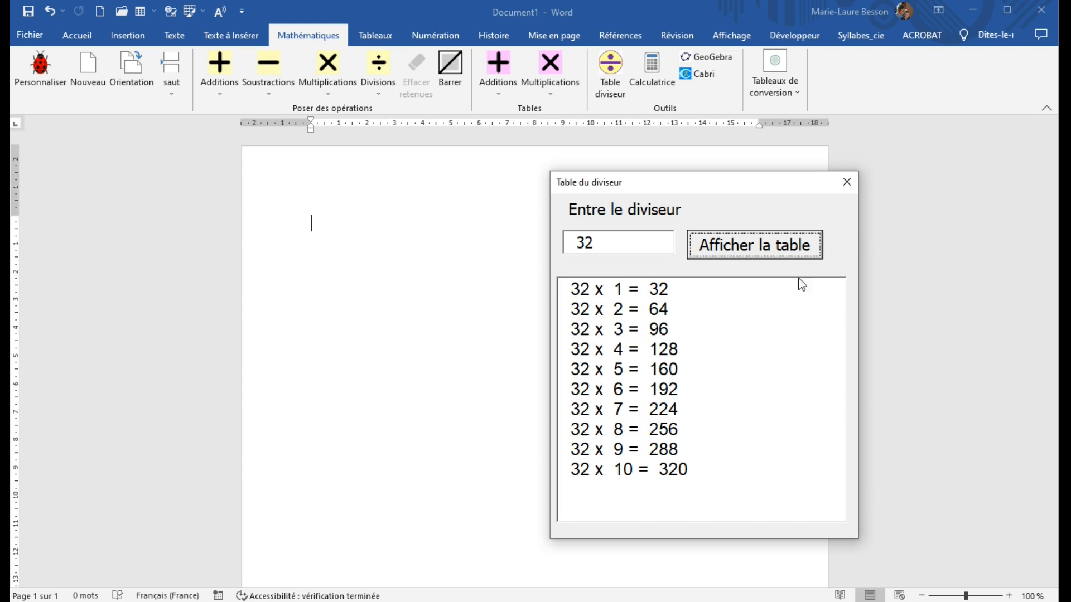
{"action": "left_click_drag", "start_coordinate": [754, 192], "coordinate": [924, 154]}
Lay out the Euclidean division 7485 : 32 with large boxes, coloured borders and digits, and the divisor's table, without intermediate subtractions.
{"action": "left_click", "coordinate": [383, 93]}
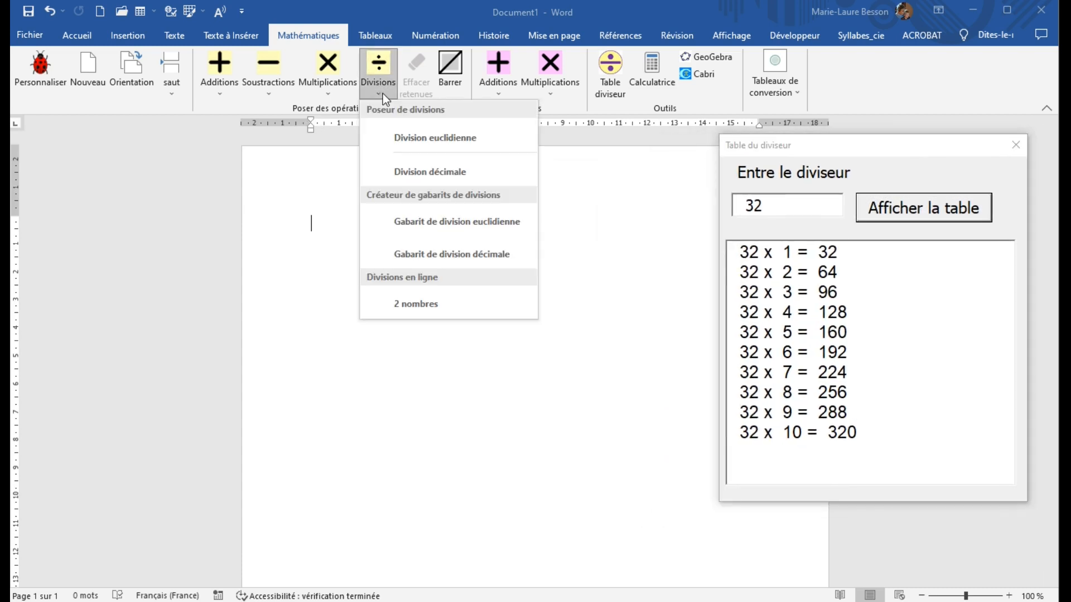
{"action": "left_click", "coordinate": [398, 138]}
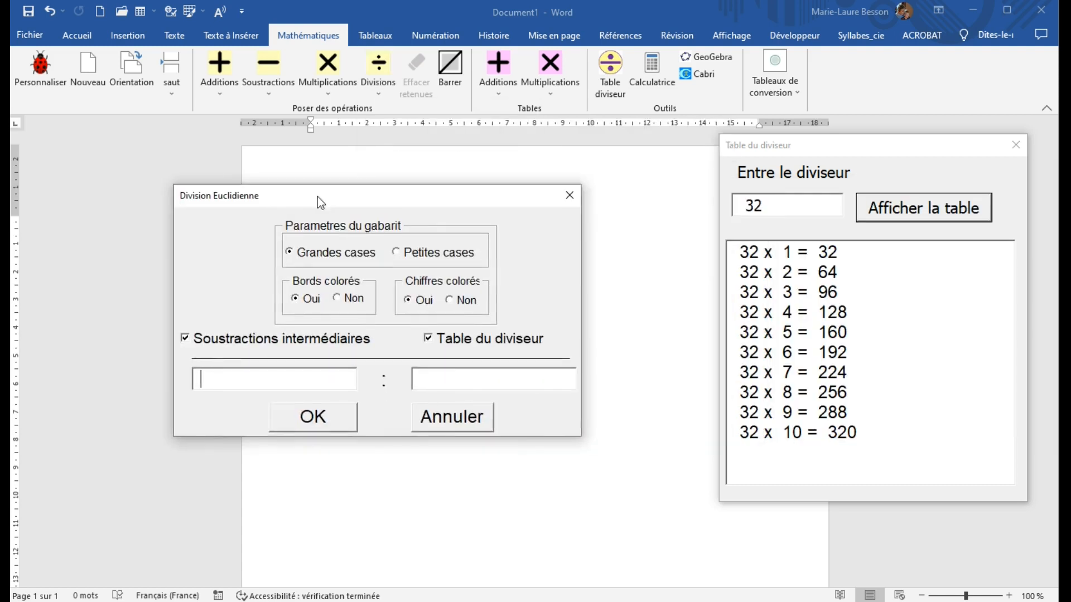
{"action": "left_click", "coordinate": [281, 325]}
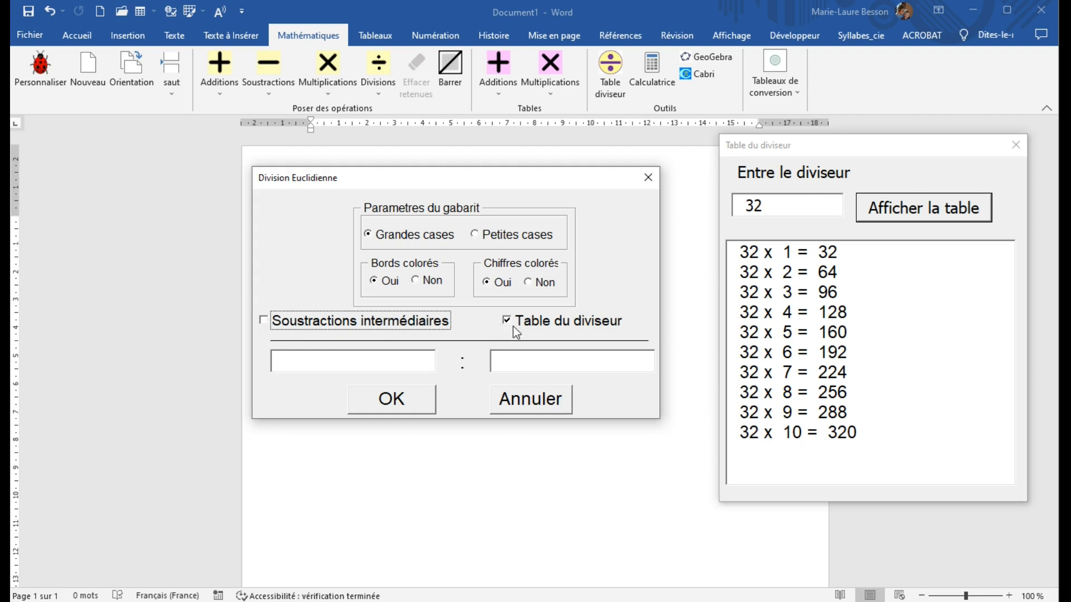
{"action": "left_click", "coordinate": [342, 367]}
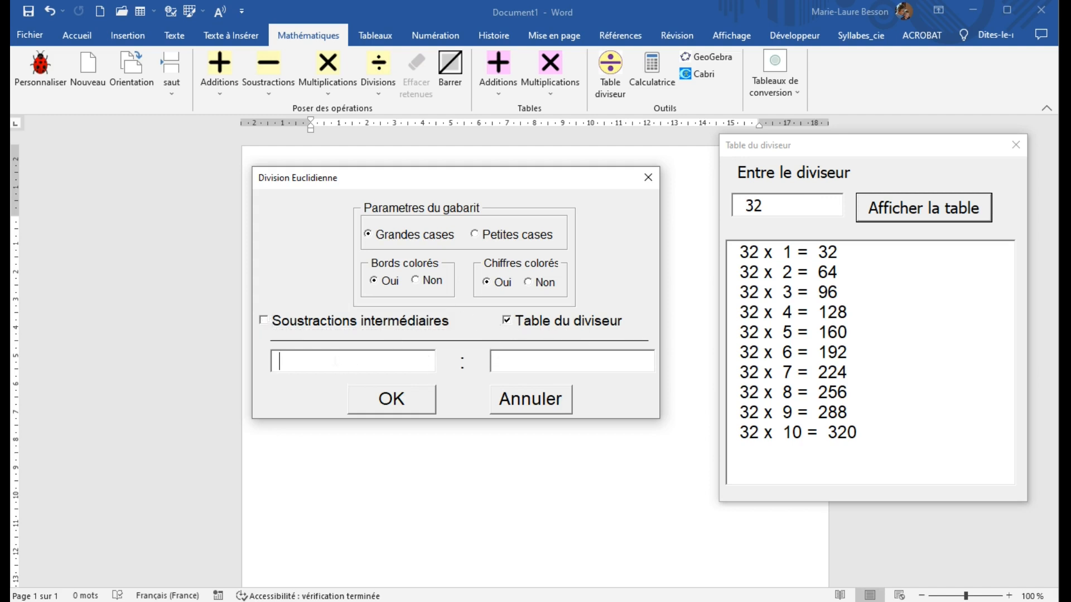
{"action": "type", "text": "74"}
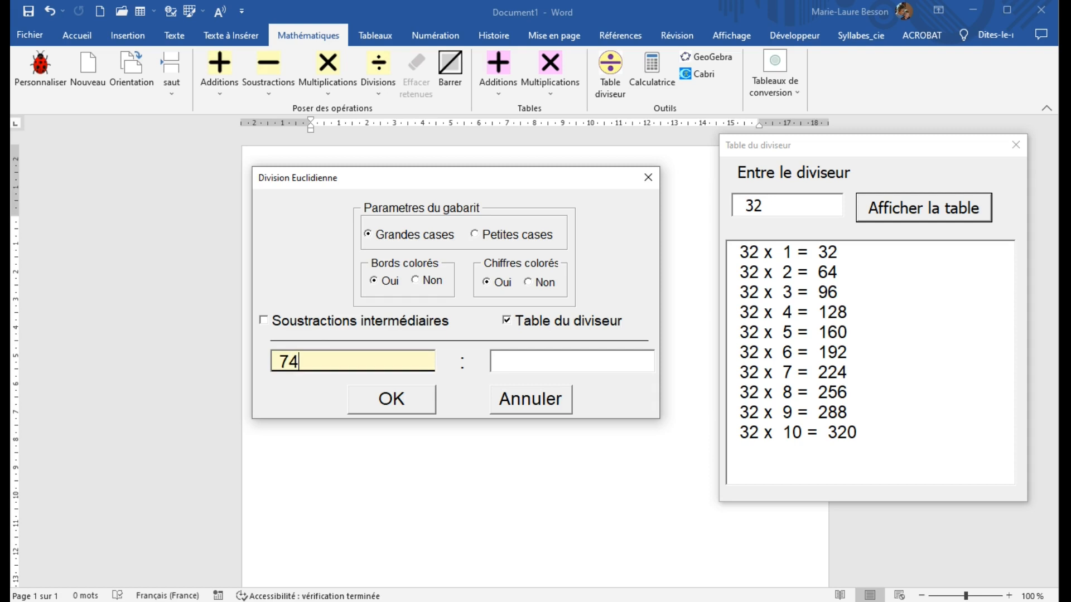
{"action": "type", "text": "85"}
{"action": "key", "text": "Tab"}
{"action": "type", "text": "32"}
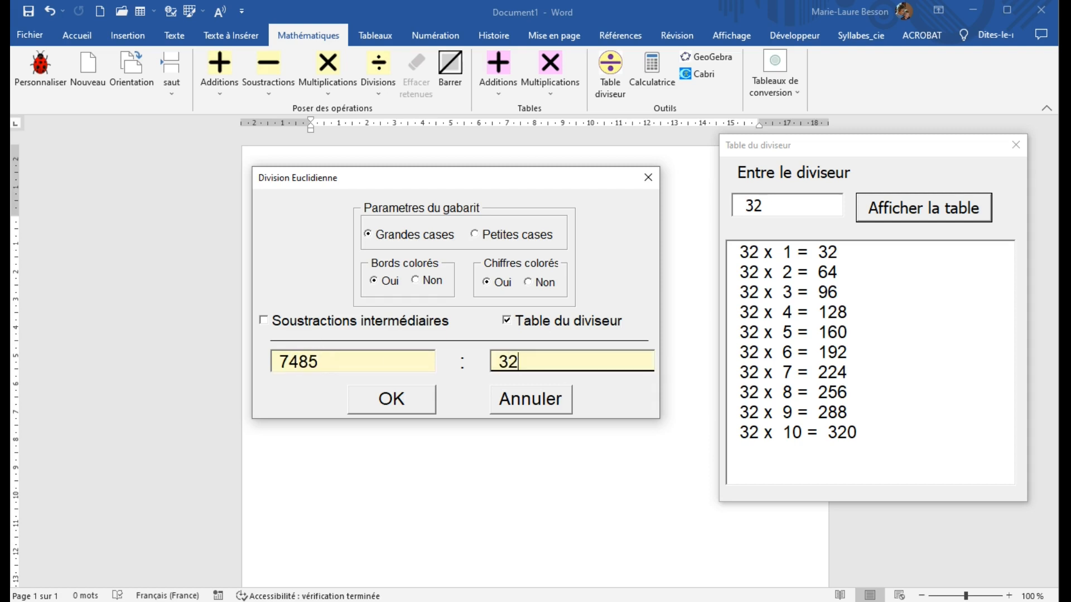
{"action": "left_click", "coordinate": [422, 396]}
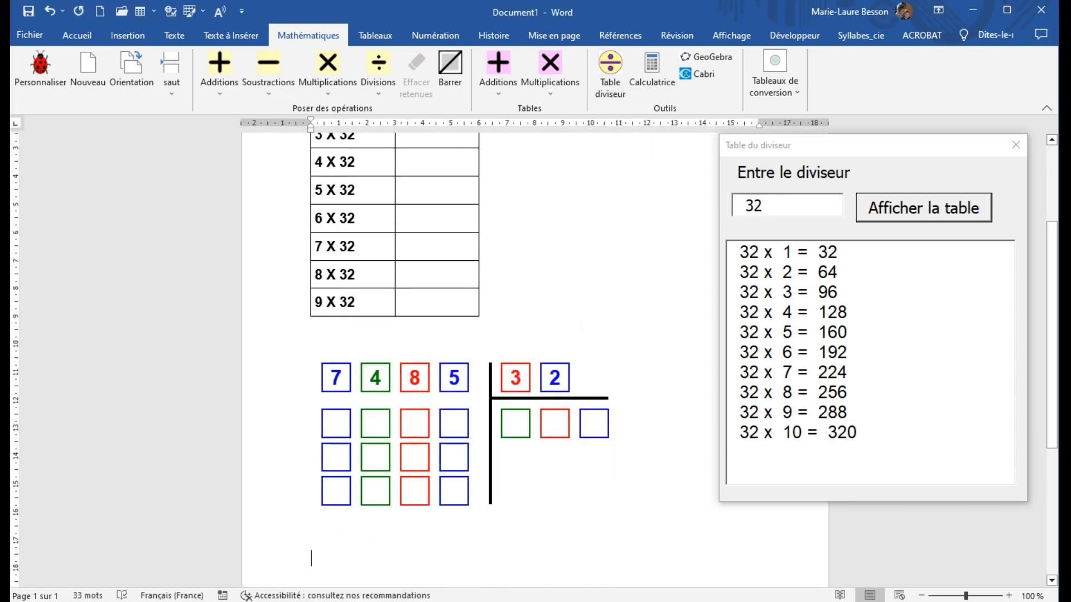
Compare the page's fill-in table of 32 with the divisor table window and close that window.
{"action": "scroll", "coordinate": [579, 325], "scroll_direction": "up", "scroll_amount": 3}
{"action": "scroll", "coordinate": [579, 325], "scroll_direction": "up", "scroll_amount": 1}
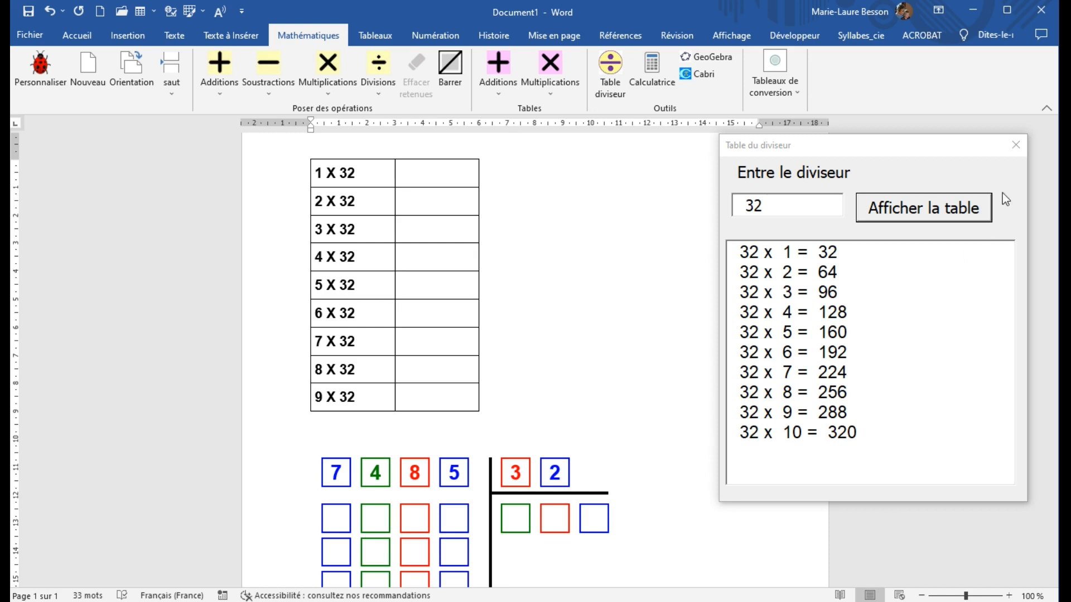
{"action": "left_click", "coordinate": [1015, 146]}
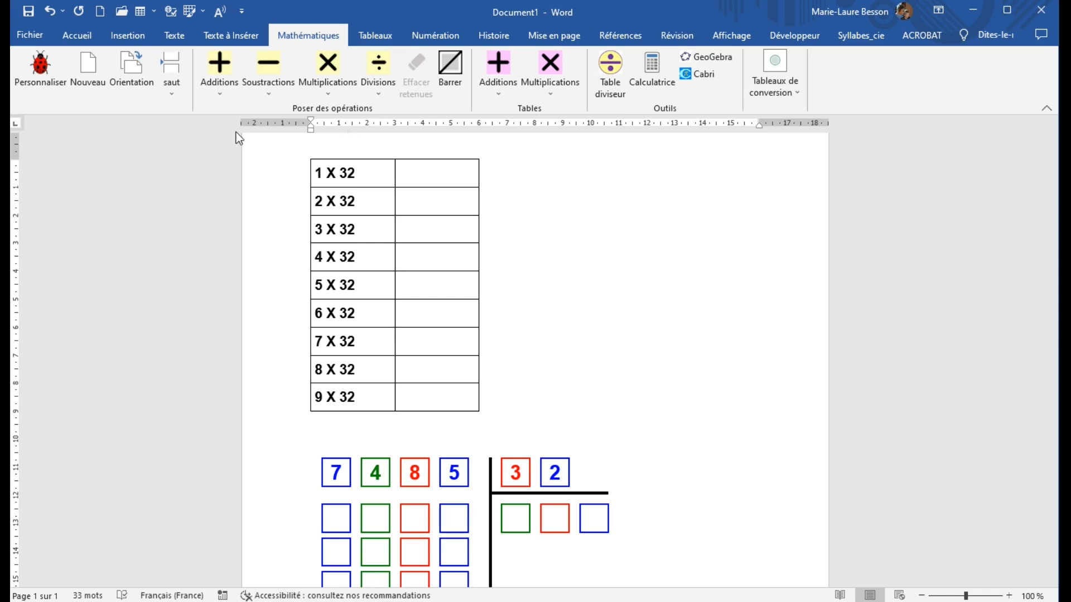
Customize the Mathématiques tools to hide the addition tables, multiplication tables and divisor table buttons, save, and check the tools in a new document.
{"action": "left_click", "coordinate": [41, 75]}
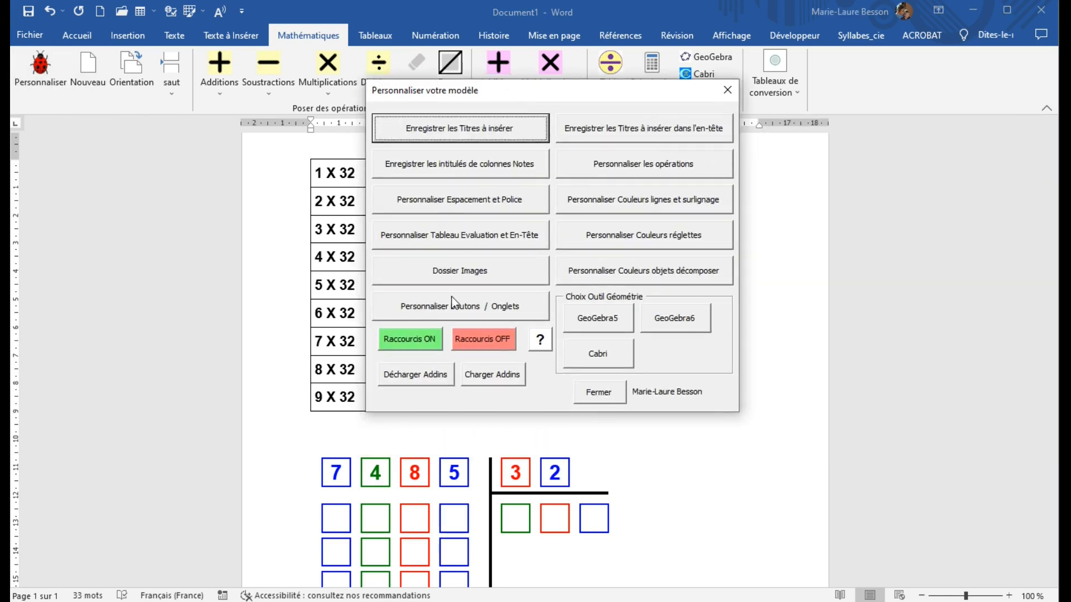
{"action": "left_click", "coordinate": [444, 318]}
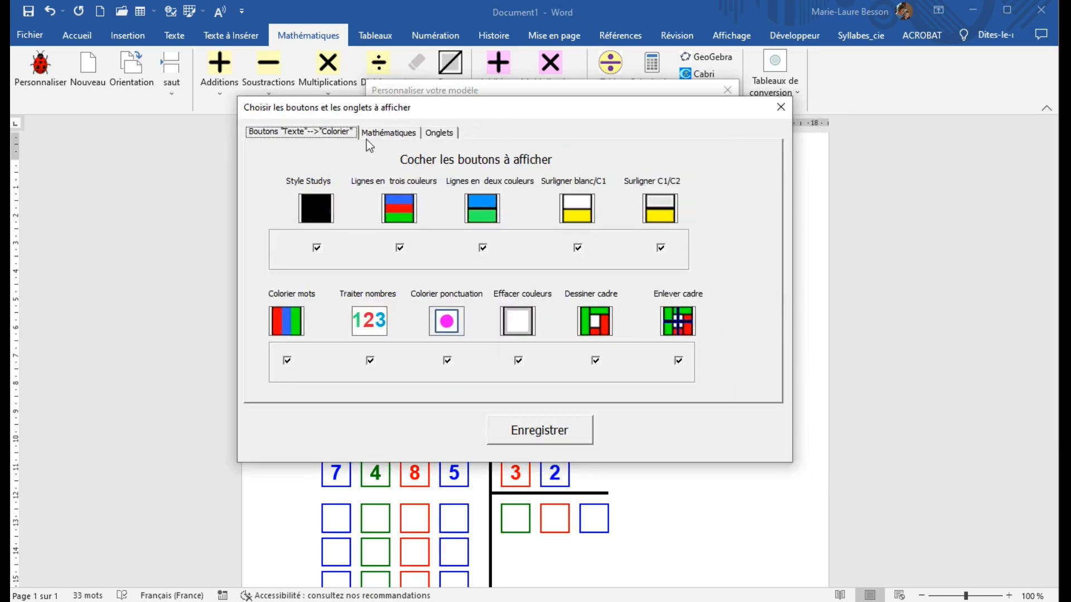
{"action": "left_click", "coordinate": [371, 133]}
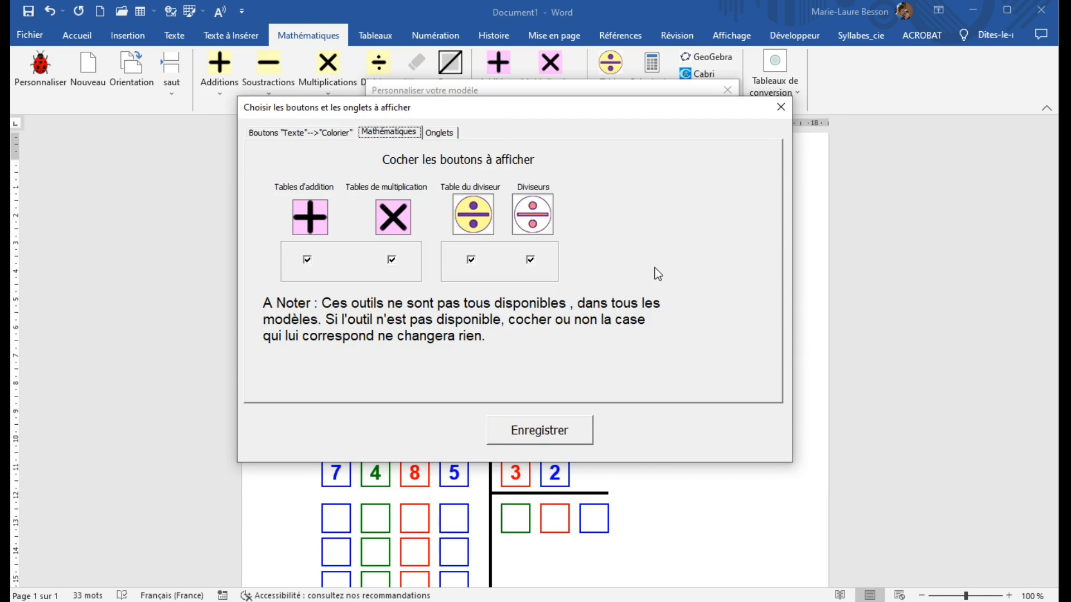
{"action": "left_click", "coordinate": [471, 260]}
{"action": "left_click", "coordinate": [391, 260]}
{"action": "left_click", "coordinate": [307, 260]}
{"action": "left_click", "coordinate": [537, 432]}
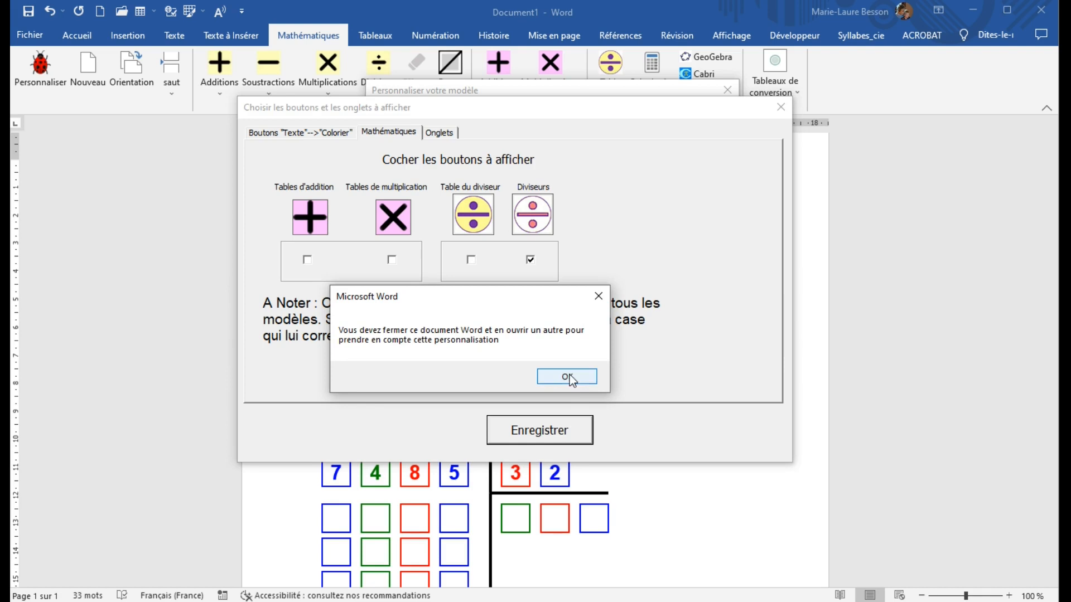
{"action": "left_click", "coordinate": [566, 377]}
{"action": "left_click", "coordinate": [599, 388]}
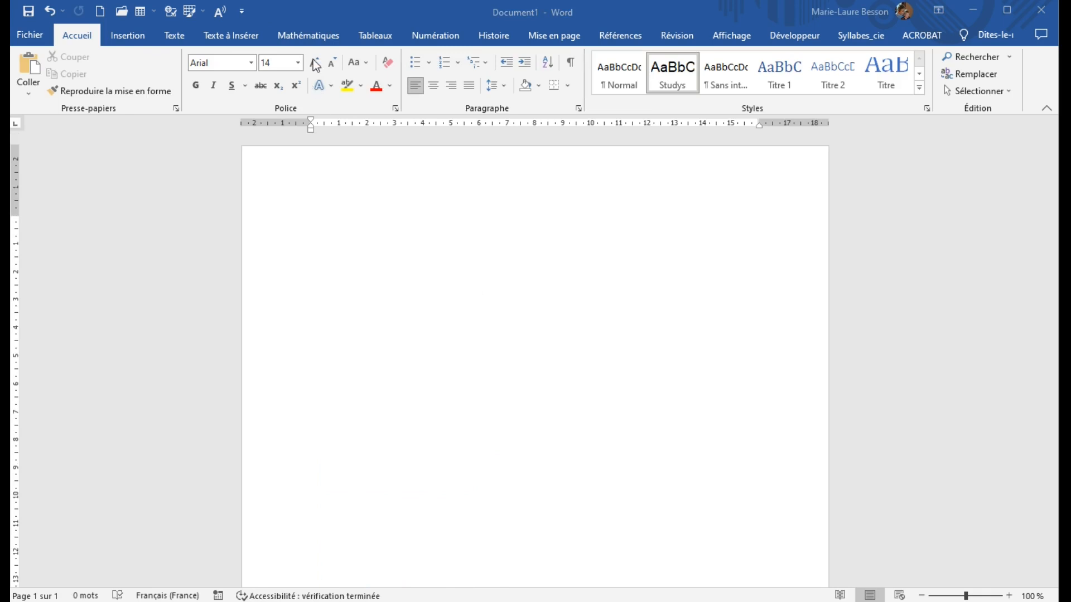
{"action": "left_click", "coordinate": [309, 36]}
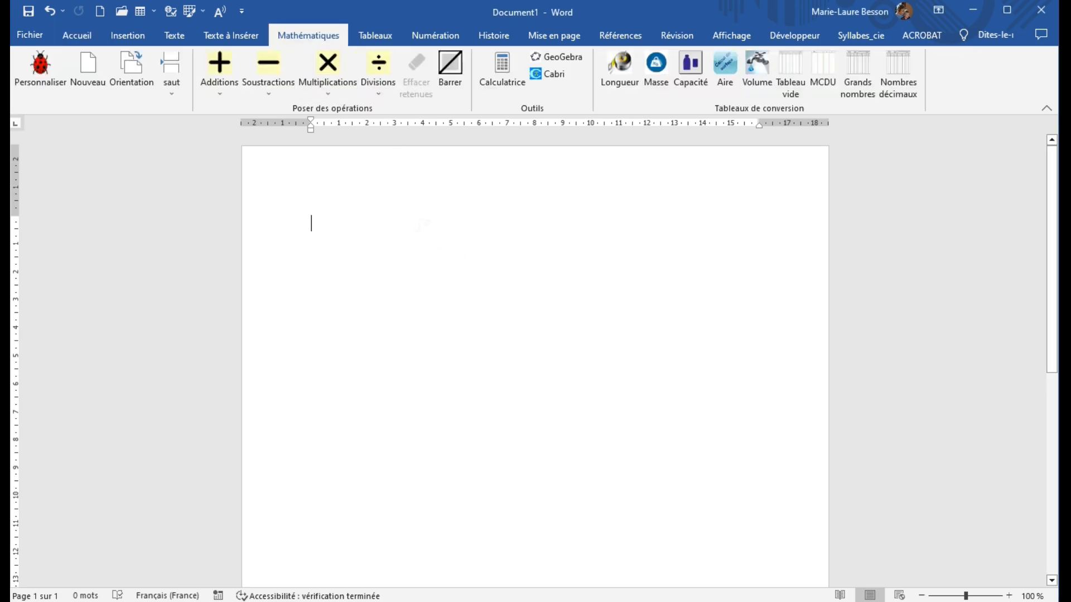